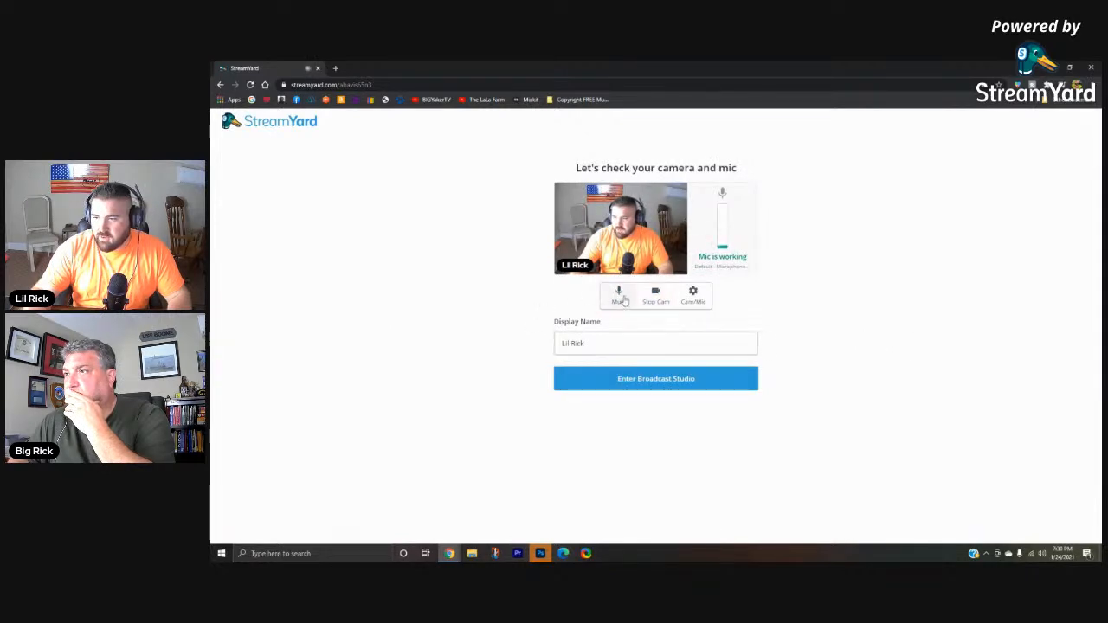
- Mute the microphone and choose HD Web Camera (05a3:9331) as the camera in the device settings
left_click(619, 296)
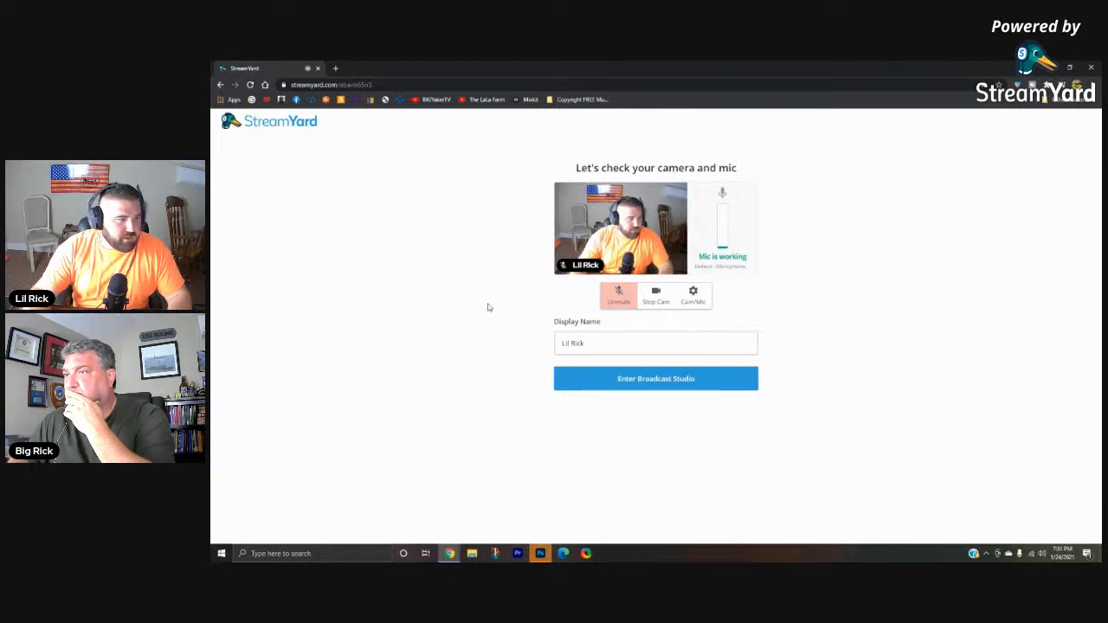
left_click(694, 297)
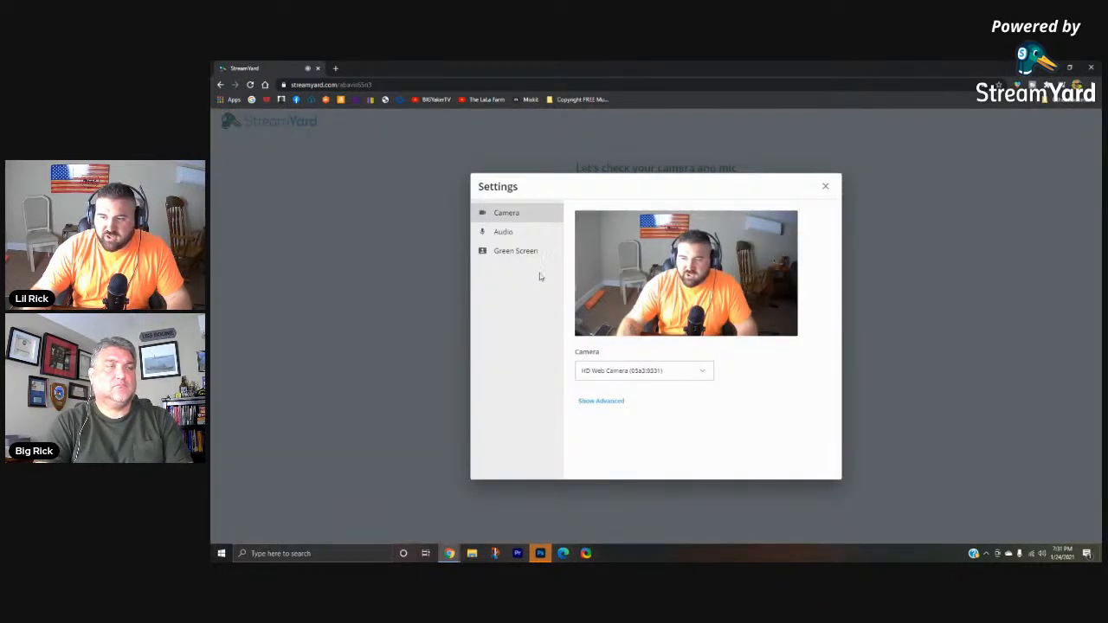
left_click(665, 373)
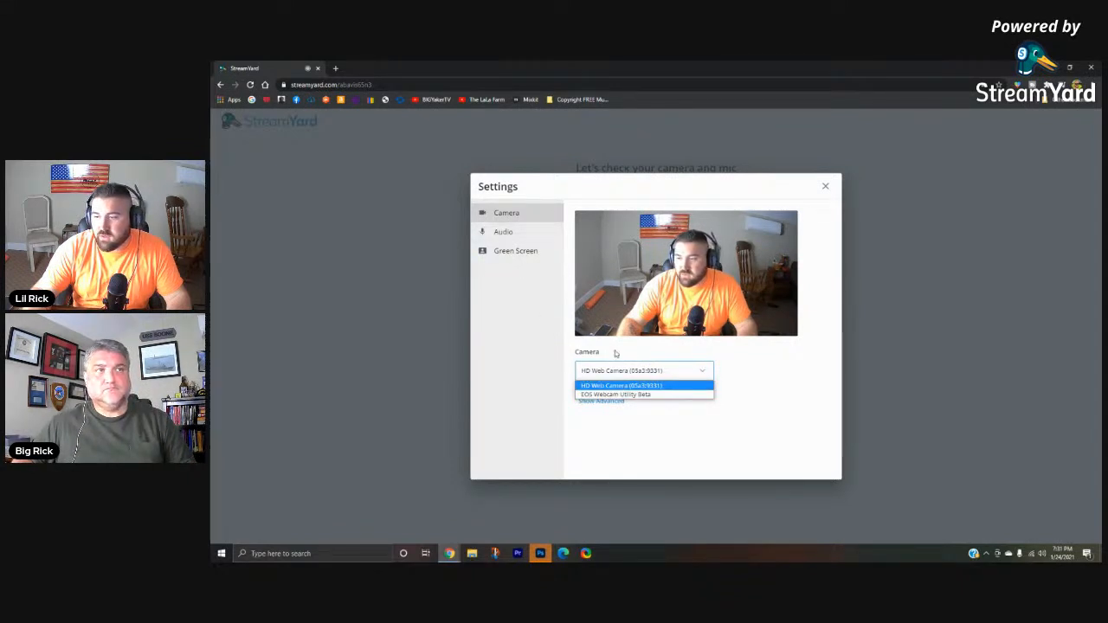
left_click(612, 386)
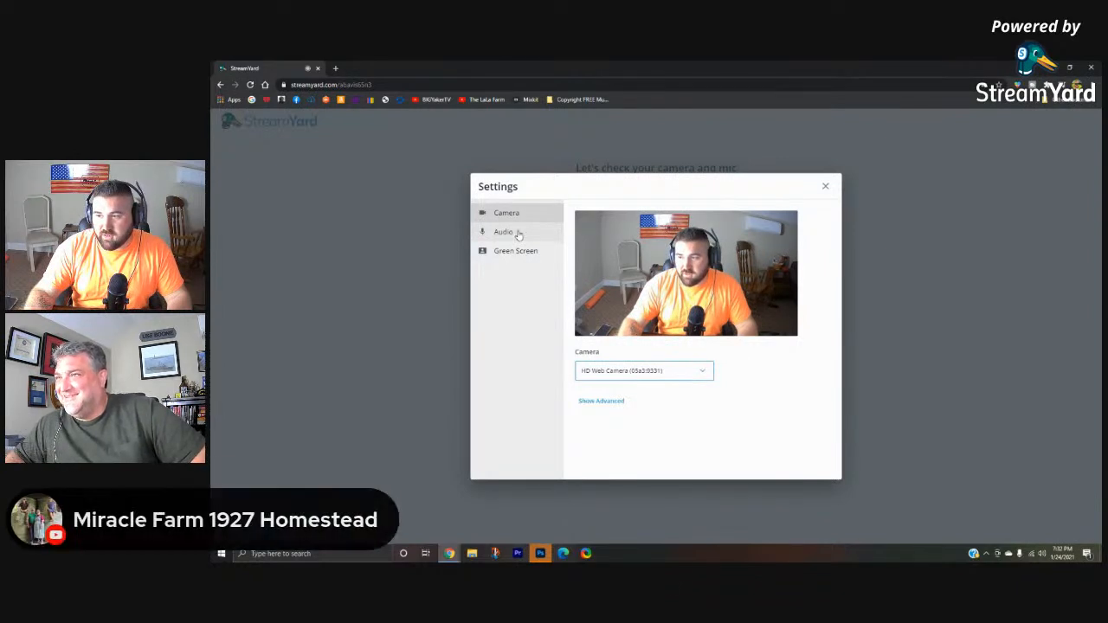
- Review the available microphone options in the audio settings without changing the default Yeti Stereo Microphone
left_click(518, 235)
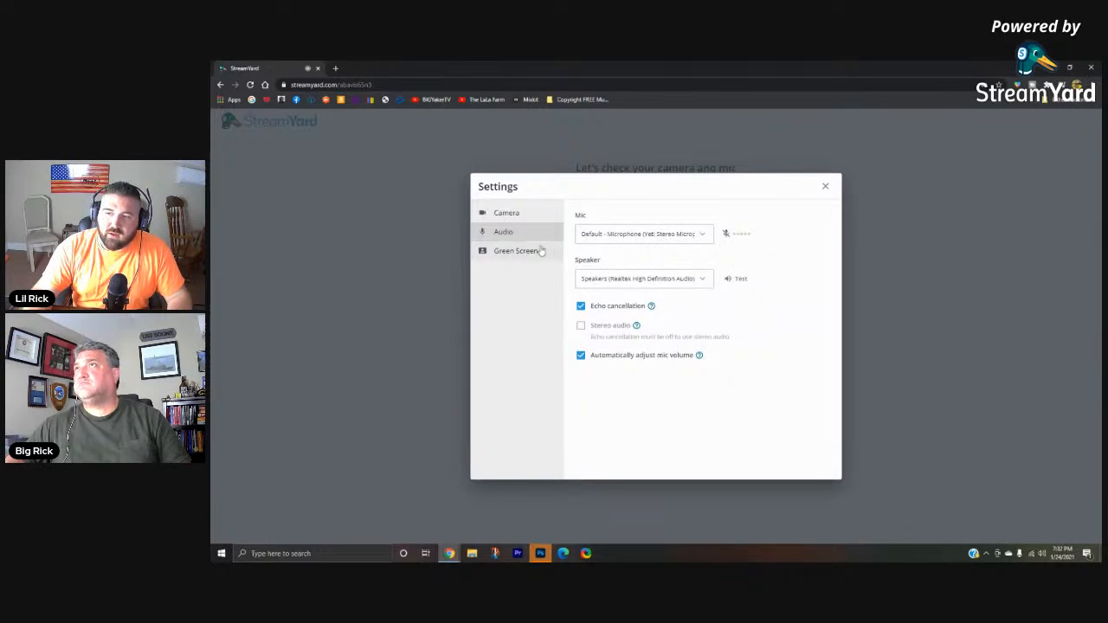
left_click(509, 212)
left_click(514, 231)
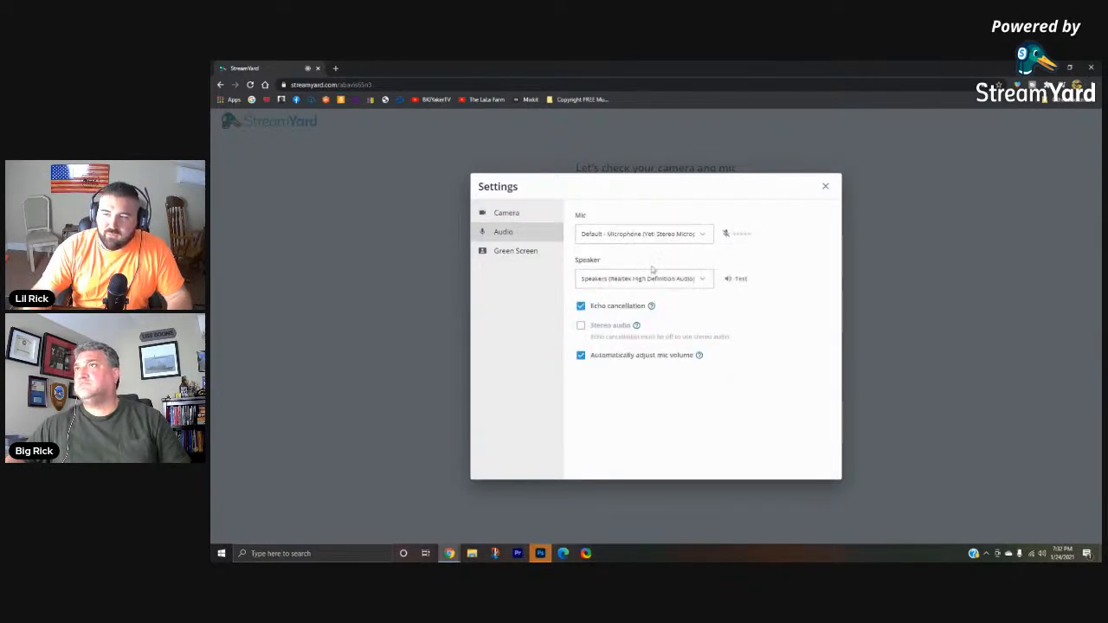
left_click(637, 236)
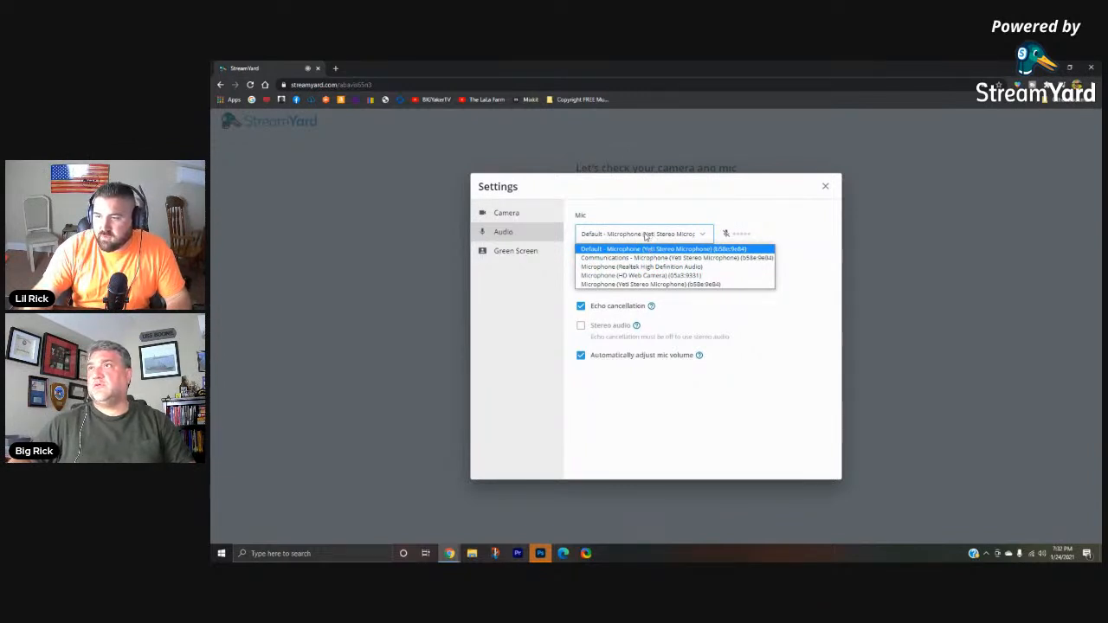
left_click(645, 235)
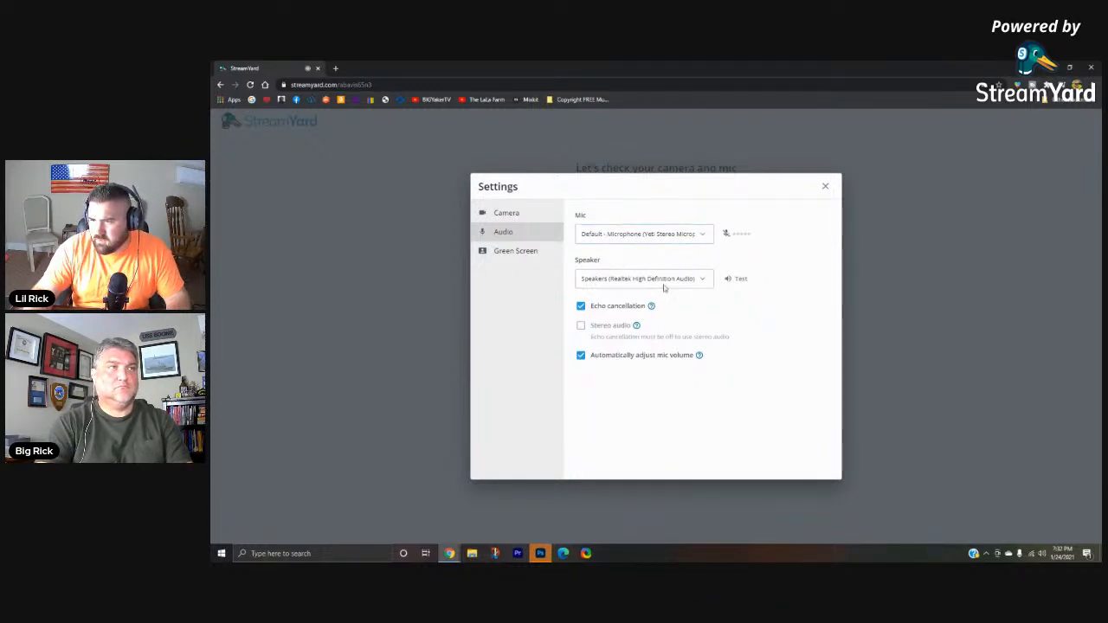
- Choose Speakers (Realtek High Definition Audio) as the audio output, and check the green screen backgrounds before closing the settings
left_click(507, 214)
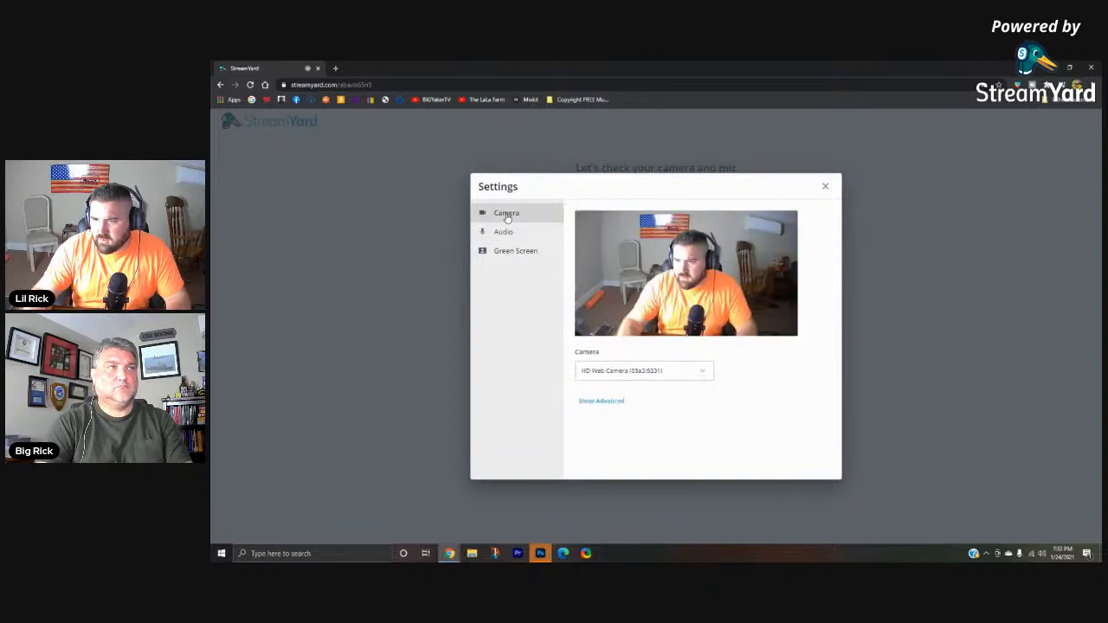
left_click(503, 233)
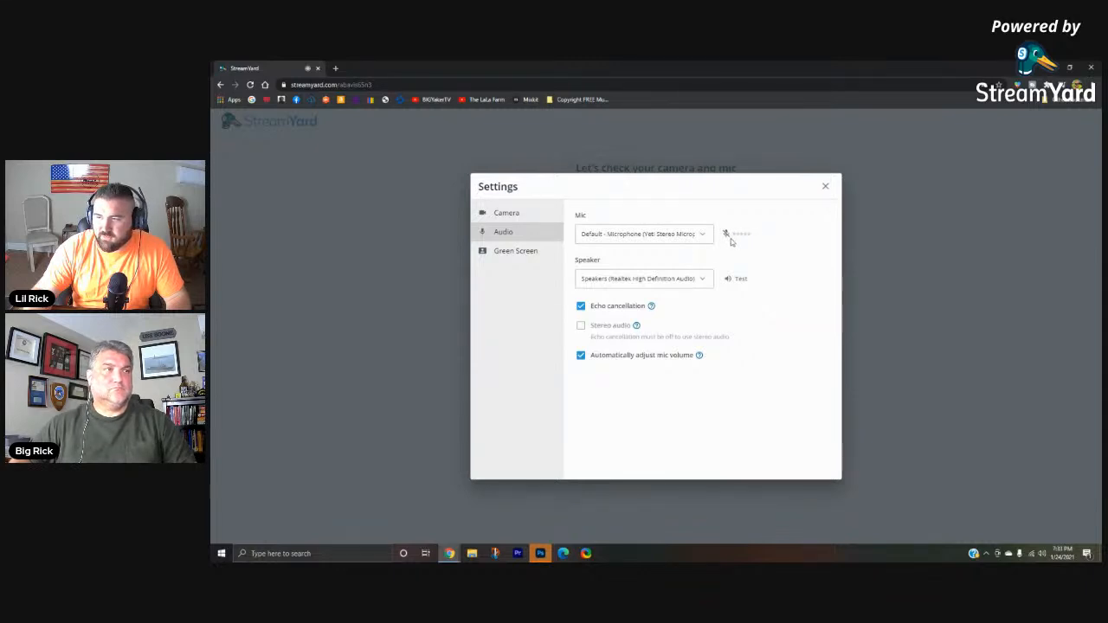
left_click(630, 280)
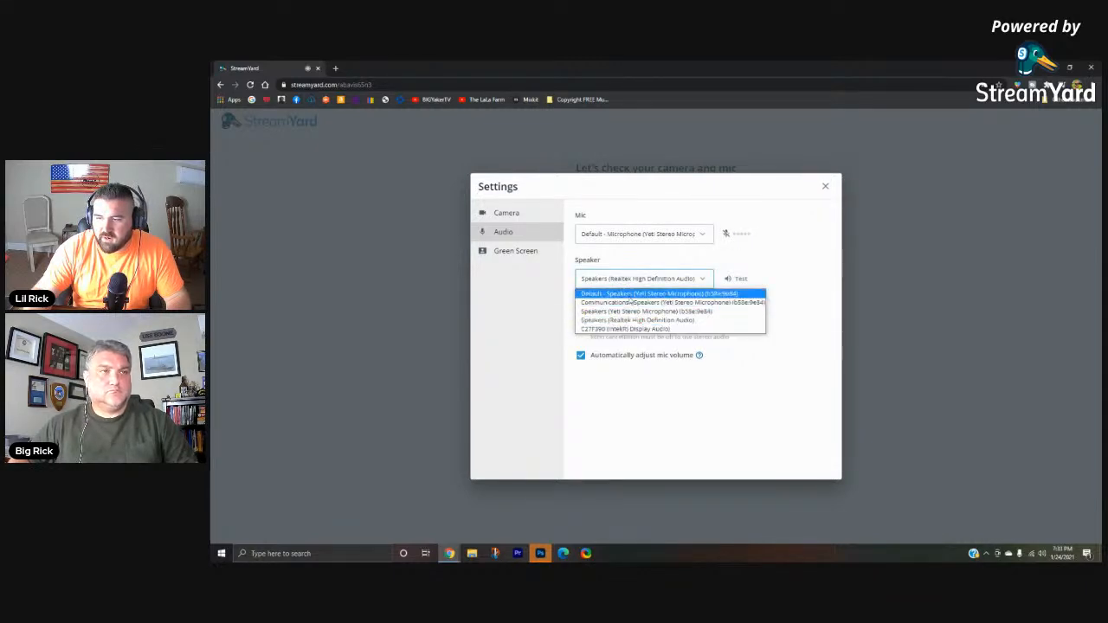
left_click(635, 321)
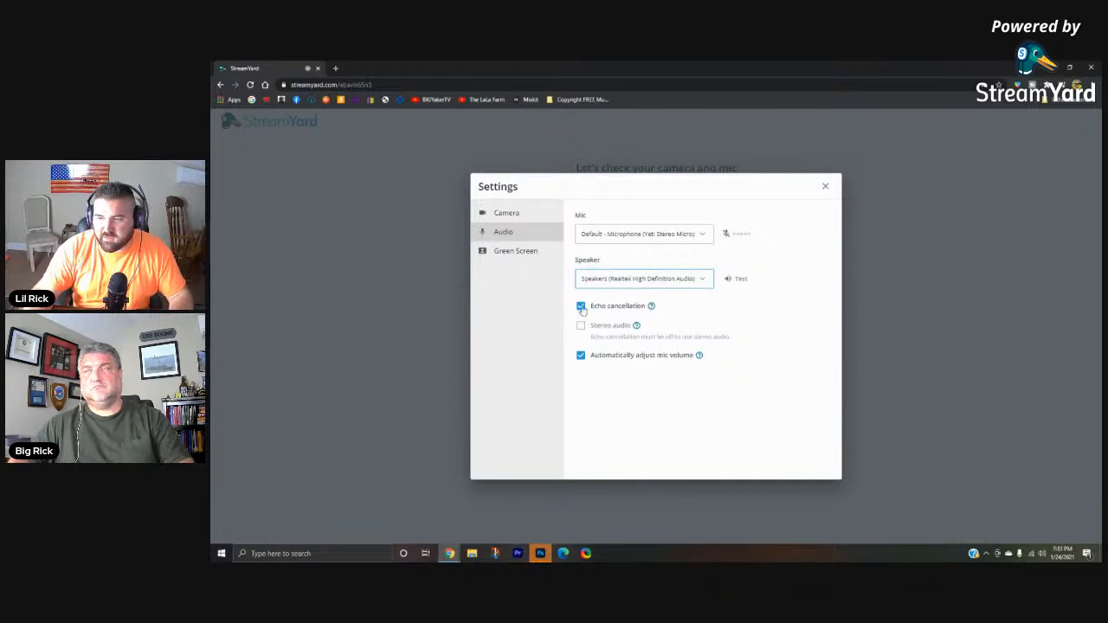
left_click(514, 258)
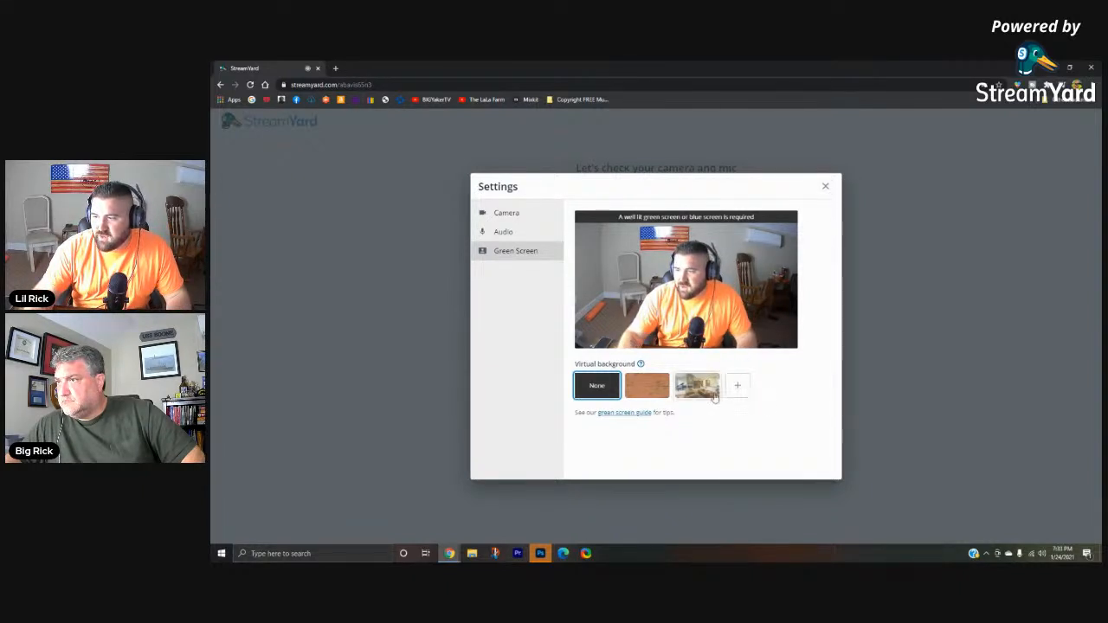
left_click(825, 186)
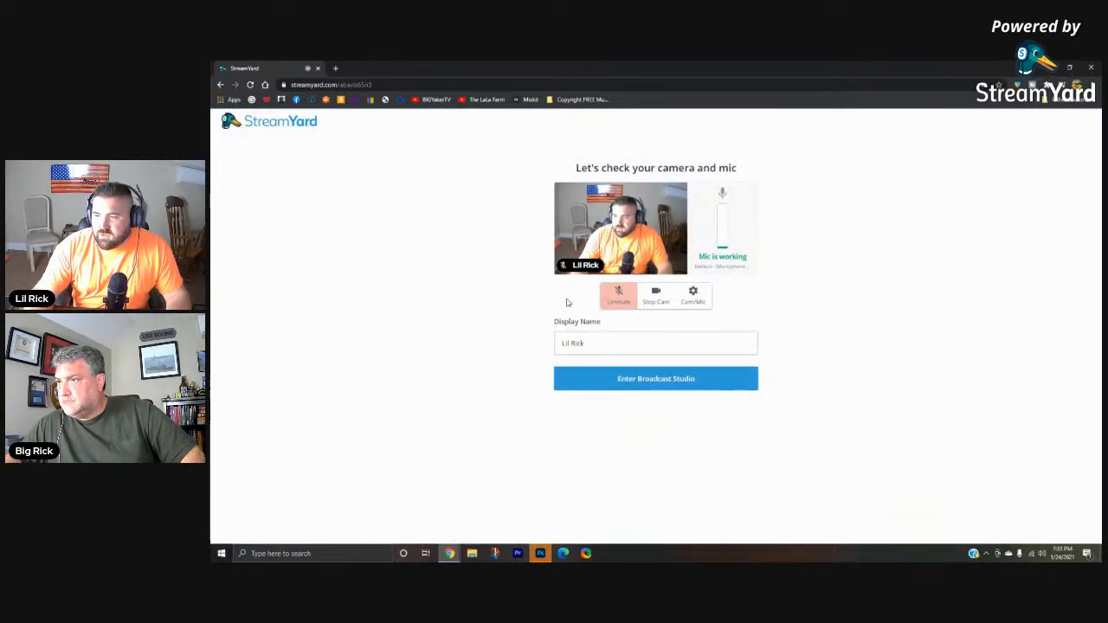
- Change the display name to "The Lala Farm" and enter the broadcast studio
left_click_drag(586, 344, 549, 343)
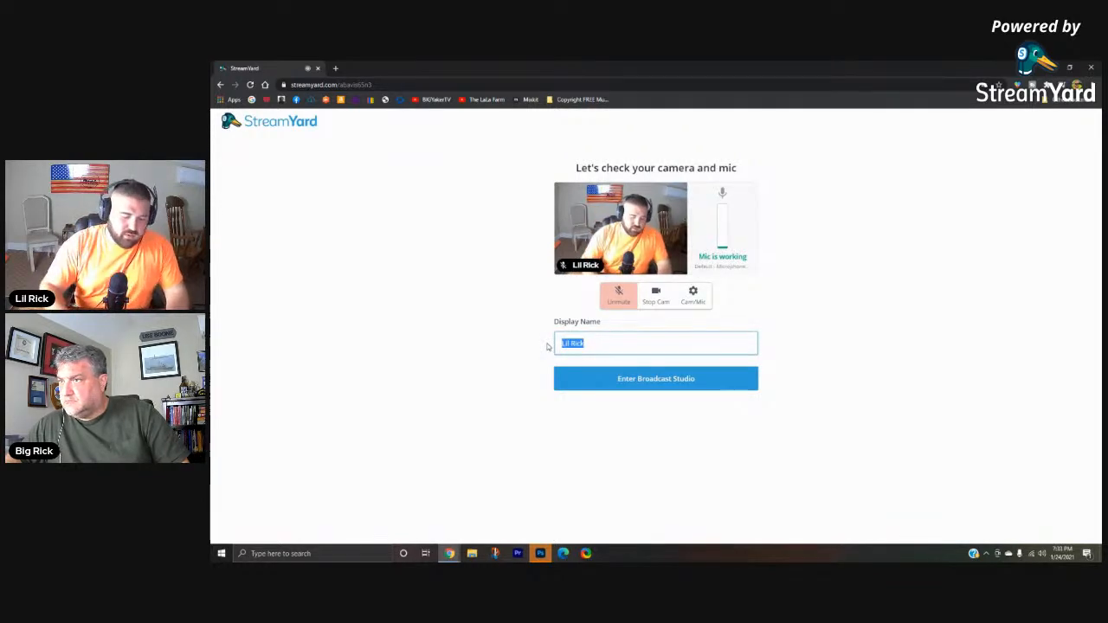
type("lala")
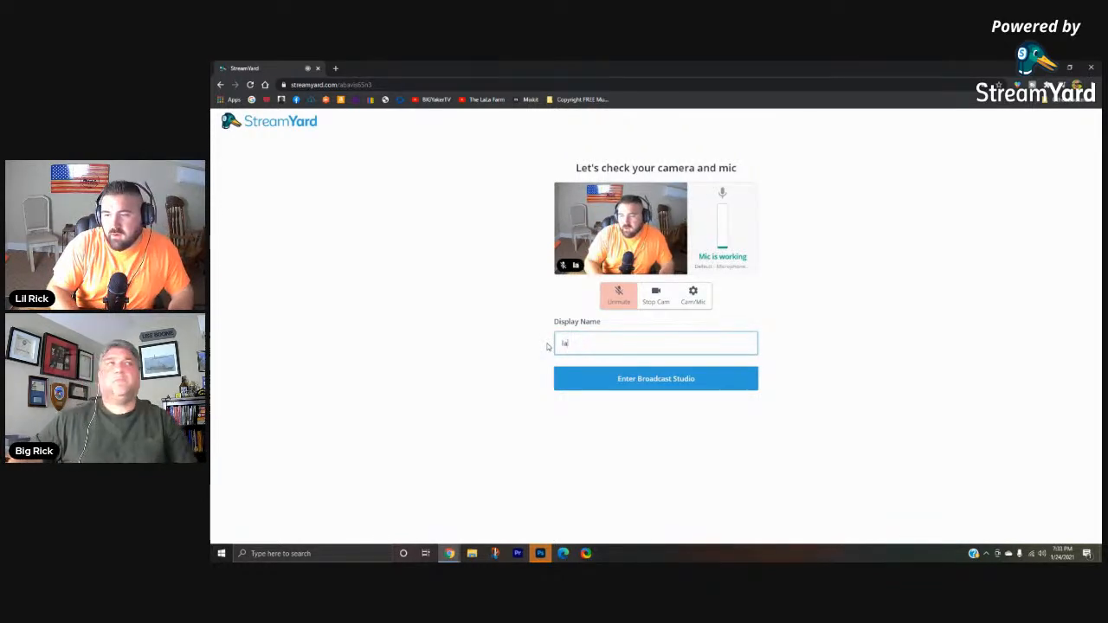
key("BackSpace")
key("BackSpace")
key("BackSpace")
key("BackSpace")
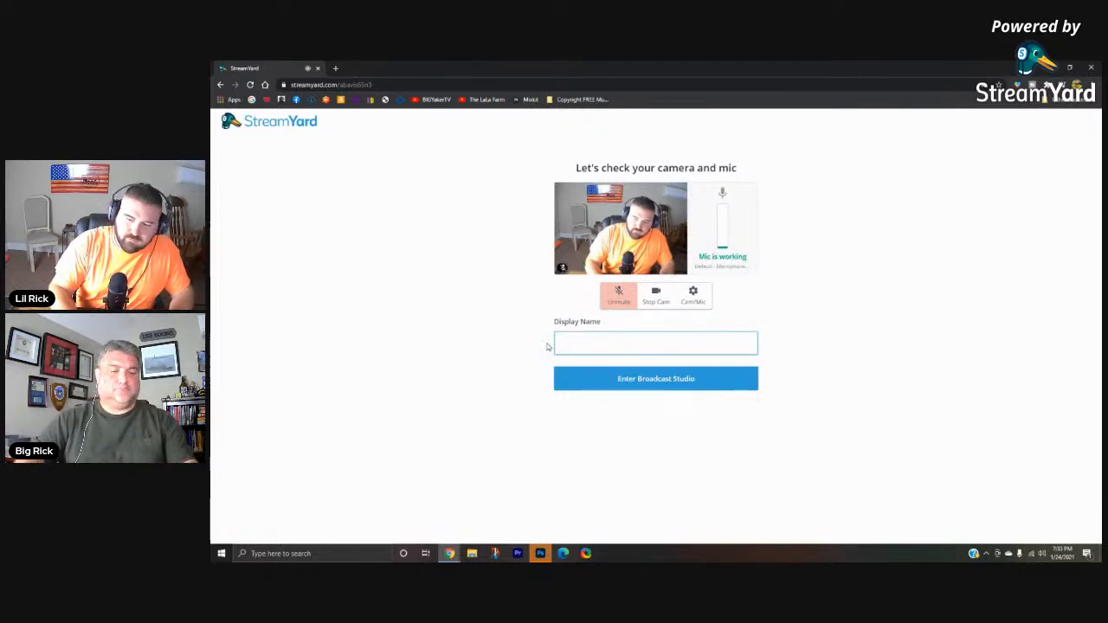
type("The La")
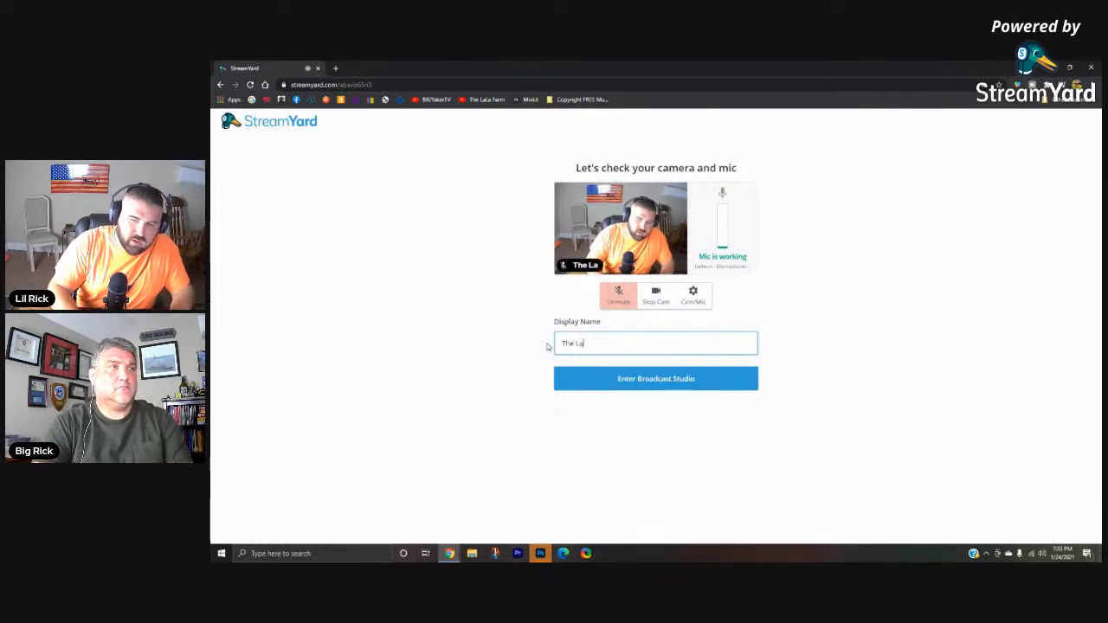
type("la Farm")
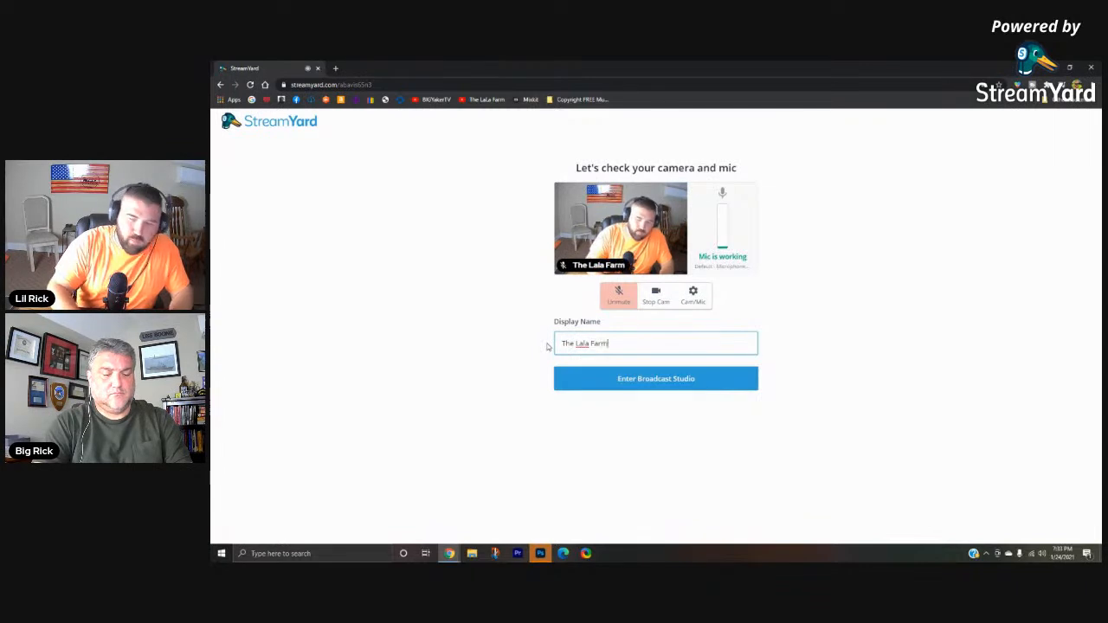
left_click(658, 380)
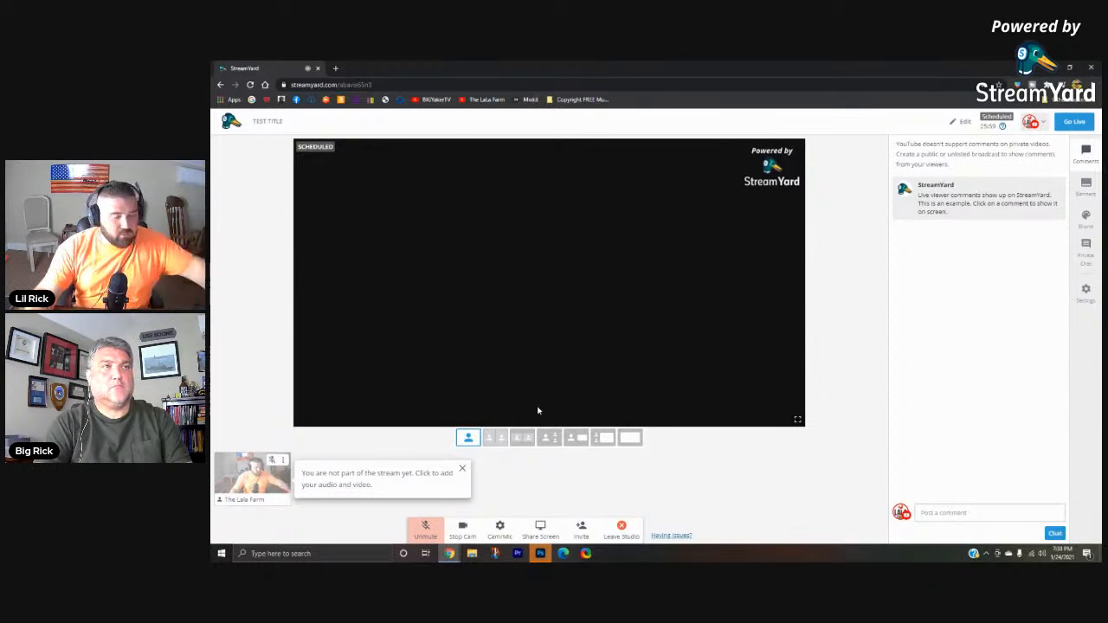
- Dismiss the stream hint and examine the brand options for color, theme, logo, overlay, video clips and background
left_click(463, 470)
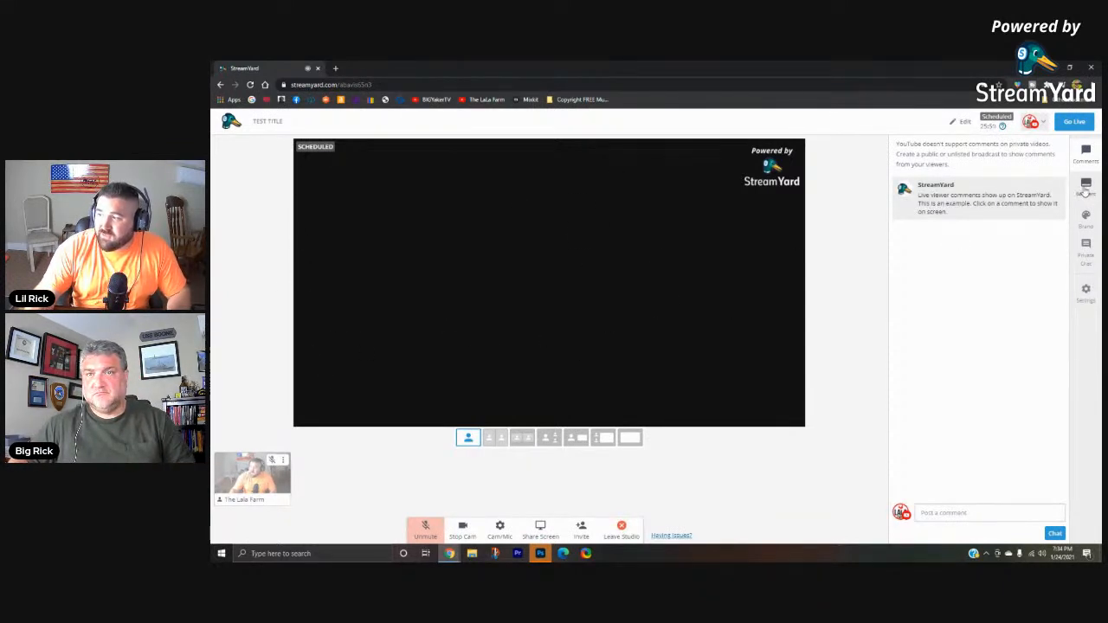
left_click(1086, 221)
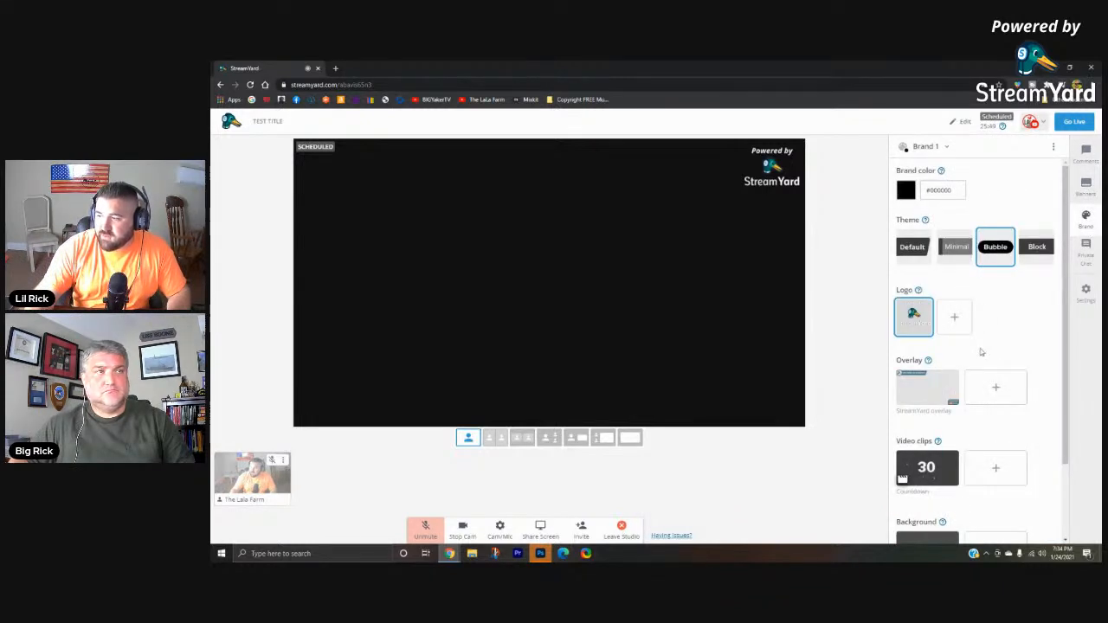
scroll(983, 347, "down", 1)
scroll(982, 347, "up", 1)
scroll(991, 286, "down", 1)
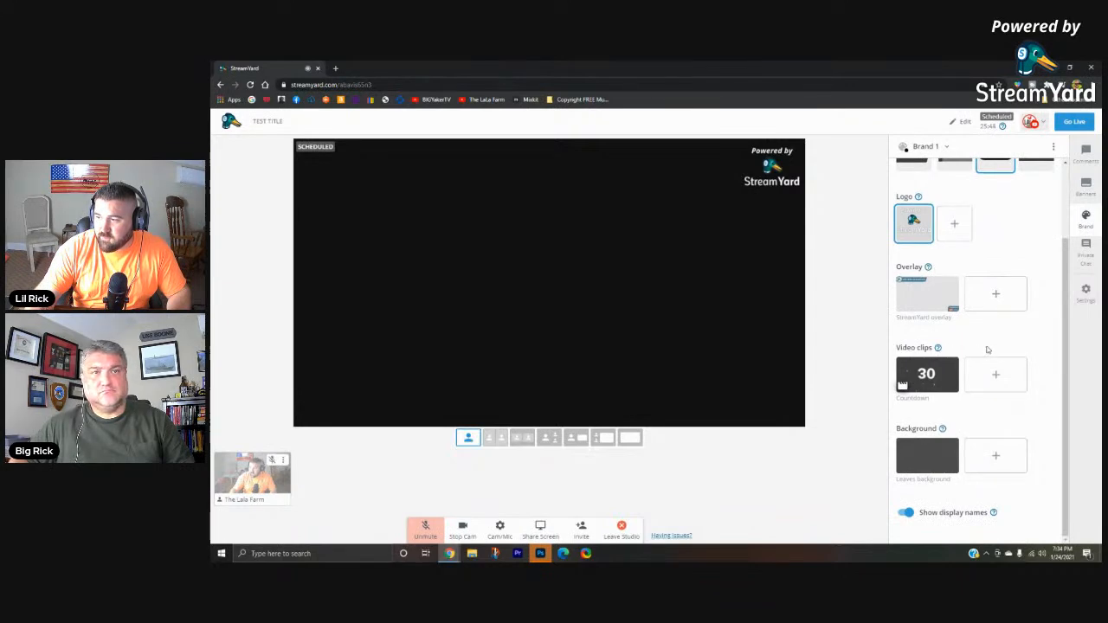
scroll(930, 350, "up", 1)
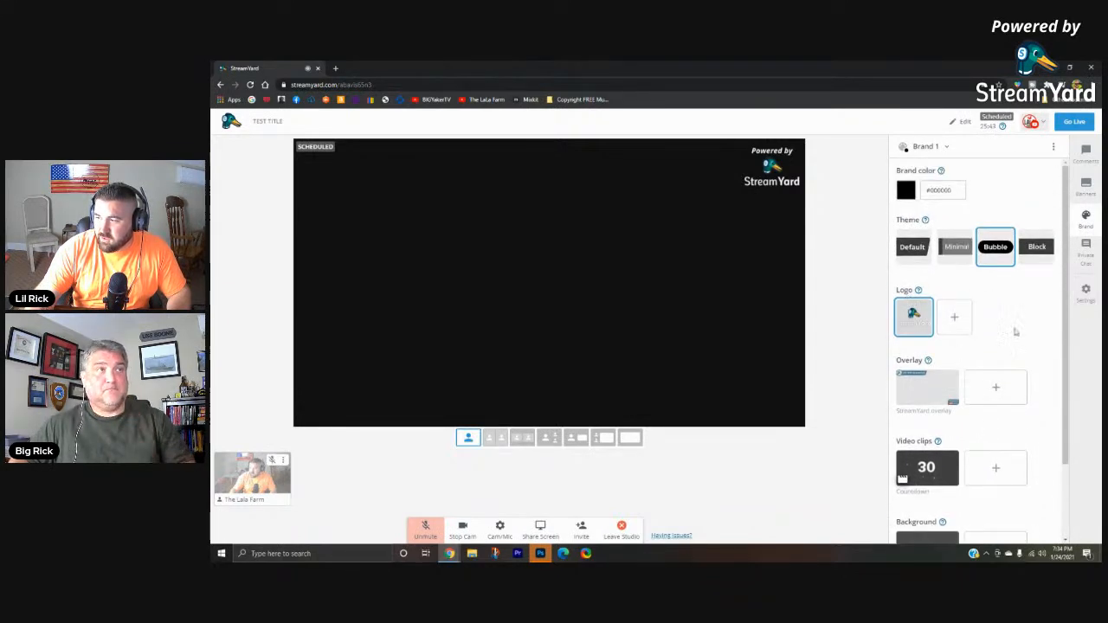
scroll(996, 363, "down", 2)
scroll(1007, 342, "up", 2)
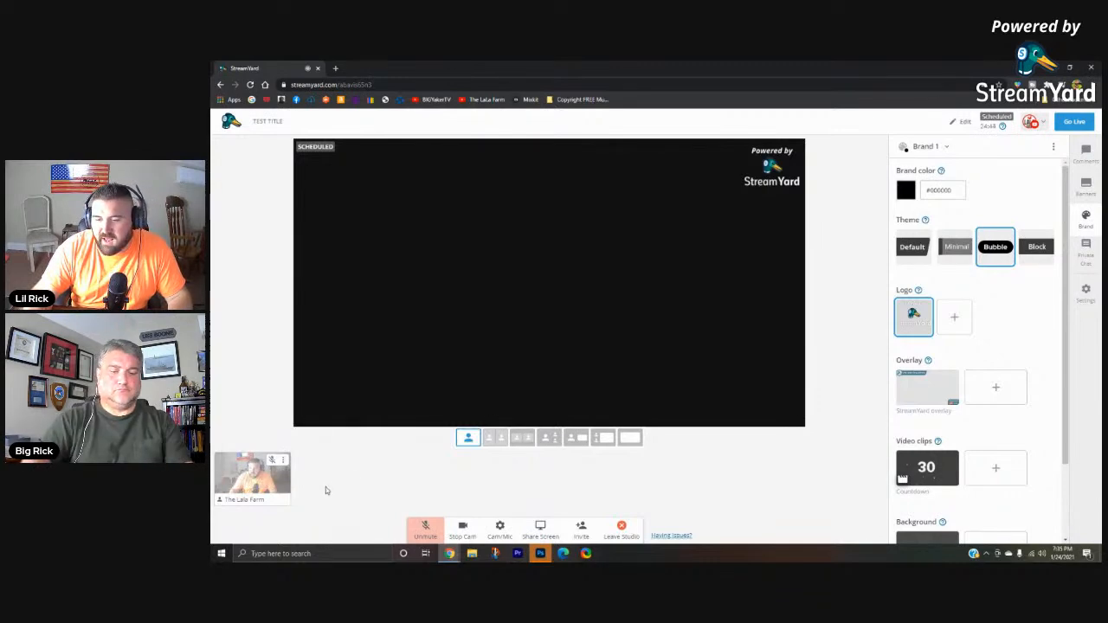
- Add the own camera feed to the stream, and check the go-live confirmation but decline it with Not Yet
left_click(251, 482)
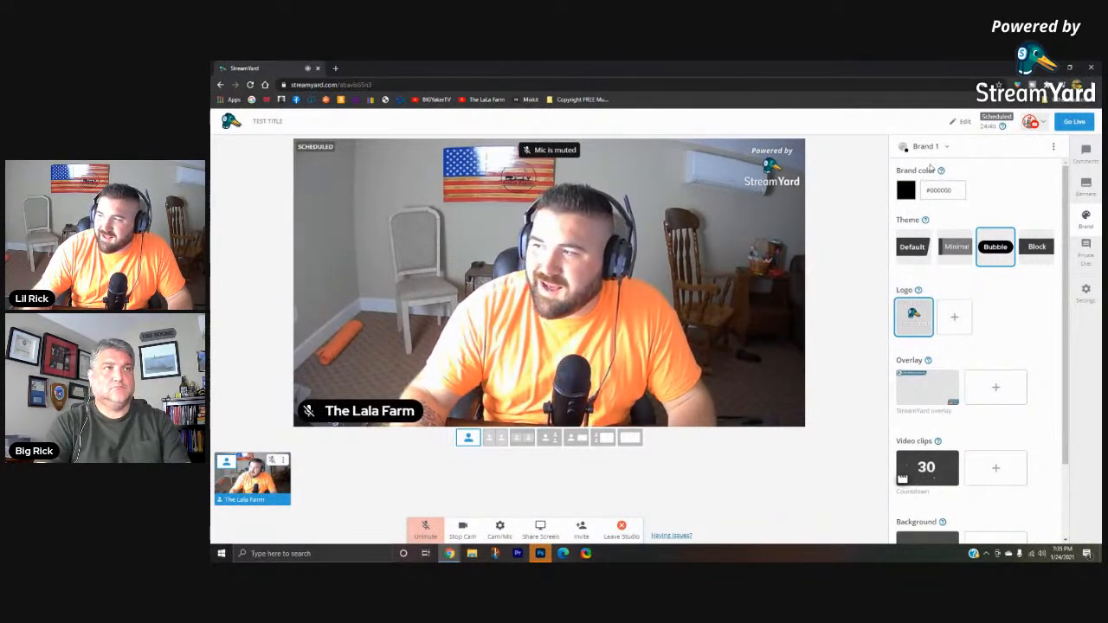
left_click(1073, 126)
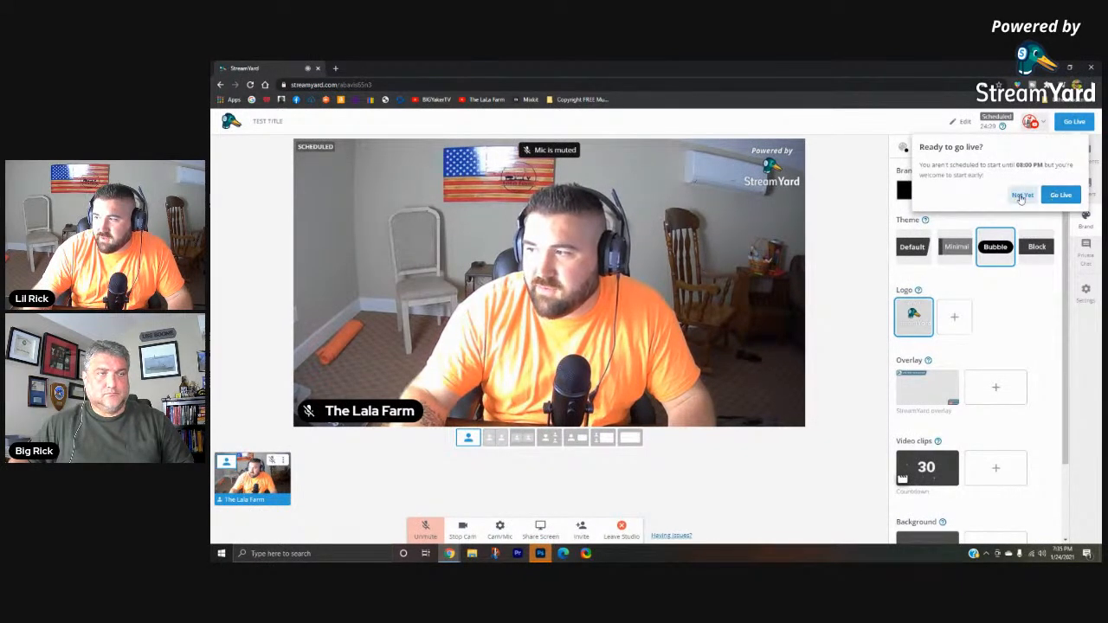
left_click(1023, 195)
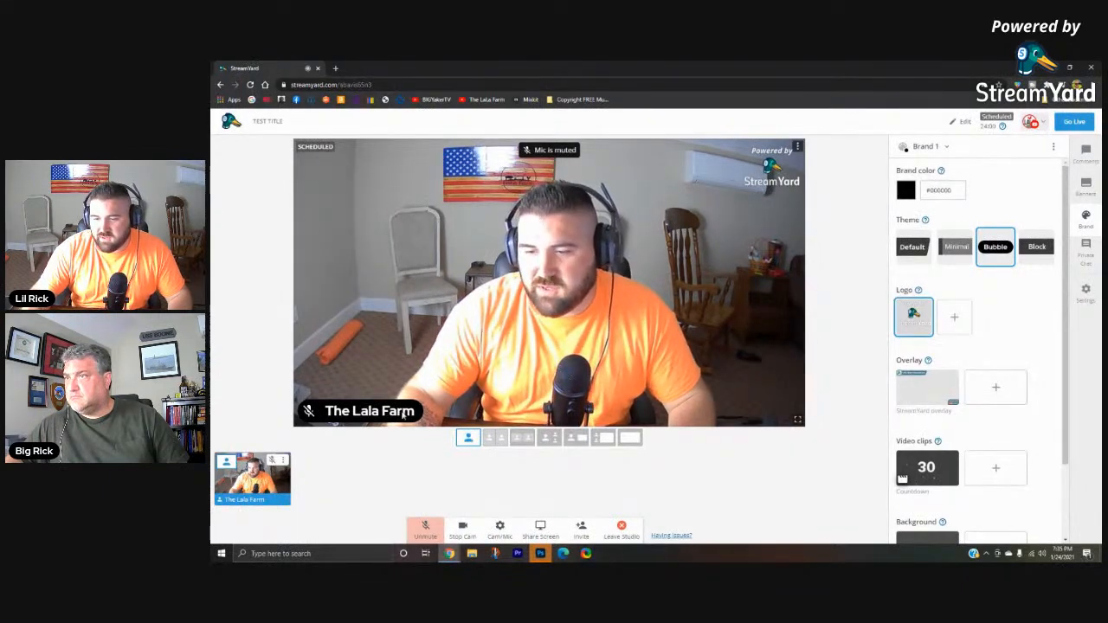
- Turn off the display names on the stream in the brand settings
scroll(996, 298, "down", 1)
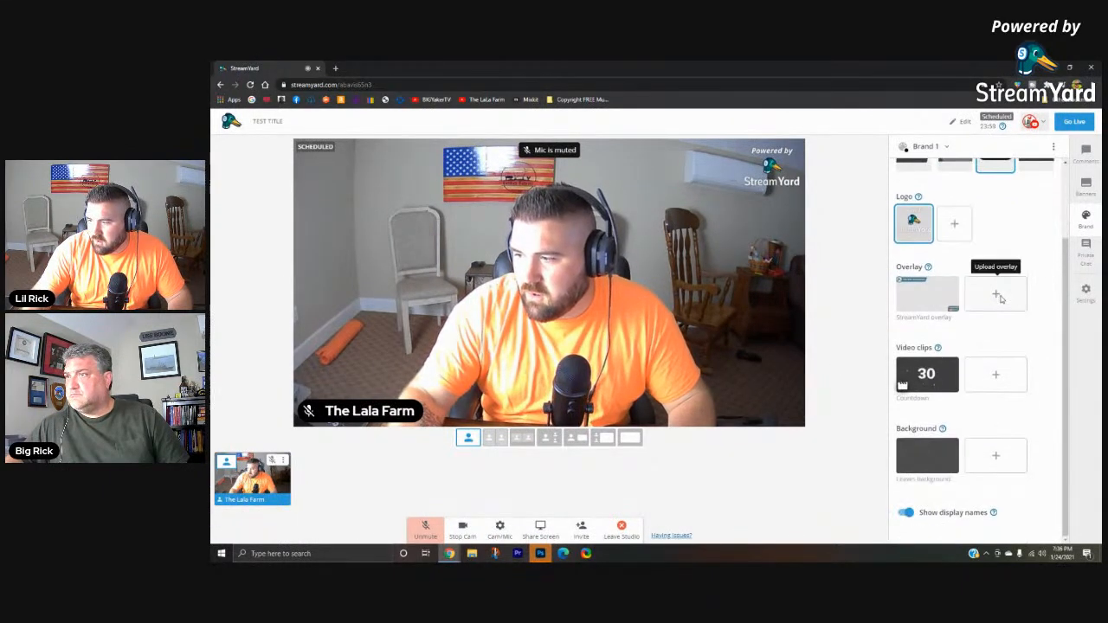
left_click(906, 514)
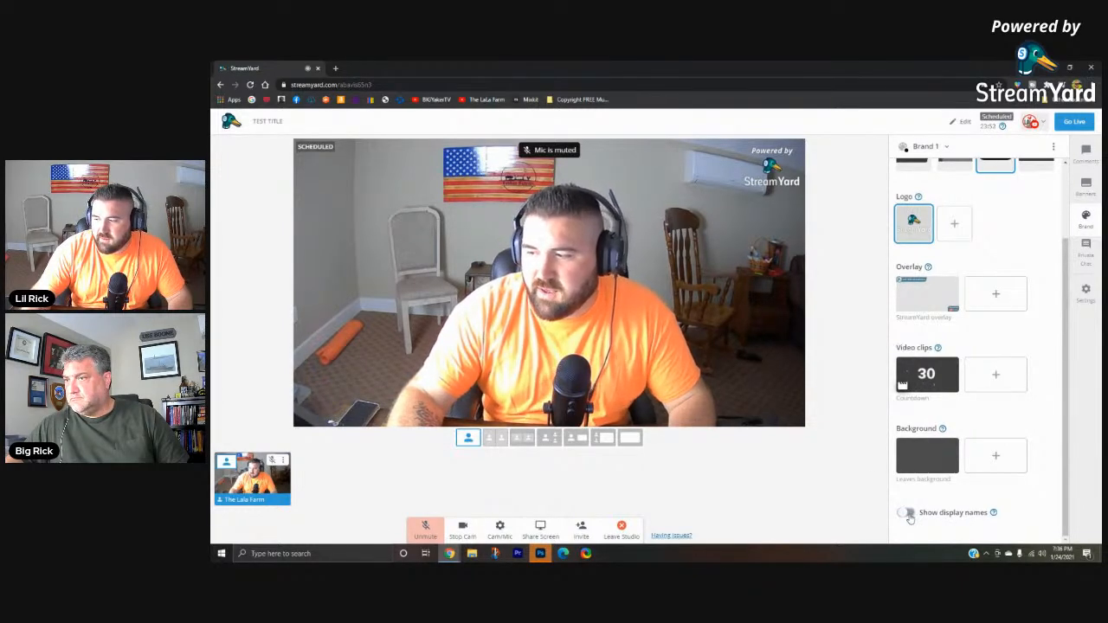
left_click(906, 513)
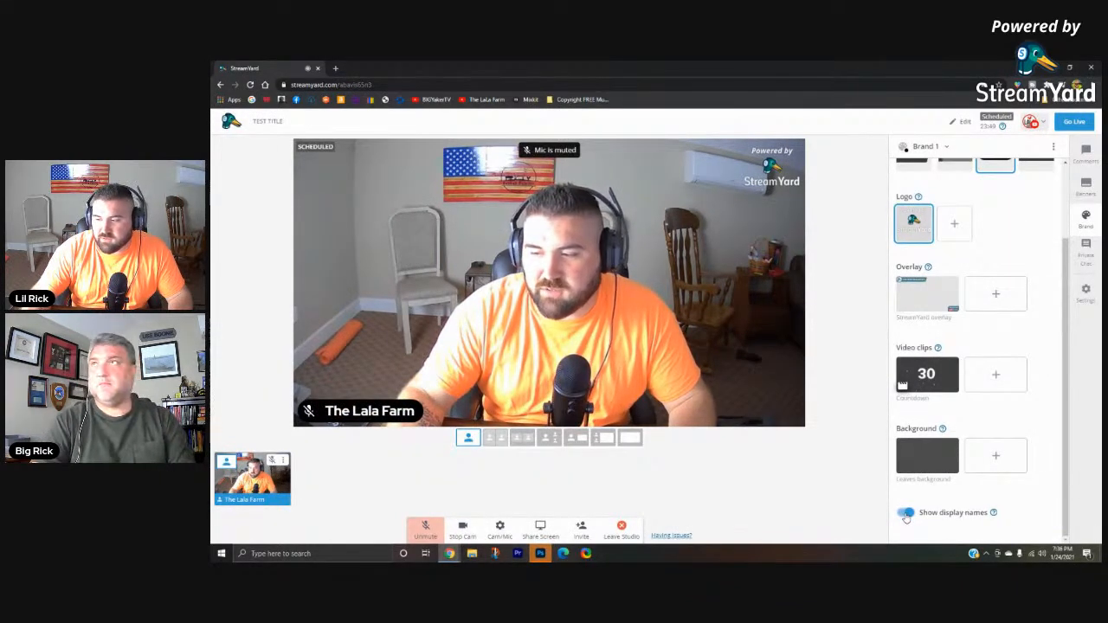
left_click(905, 514)
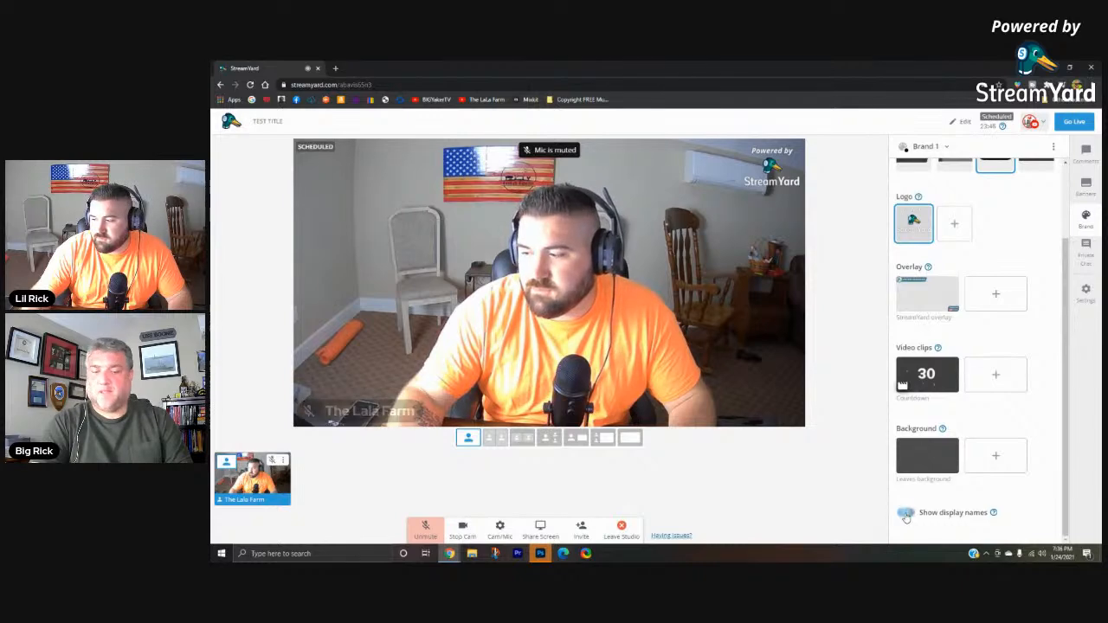
scroll(927, 424, "up", 2)
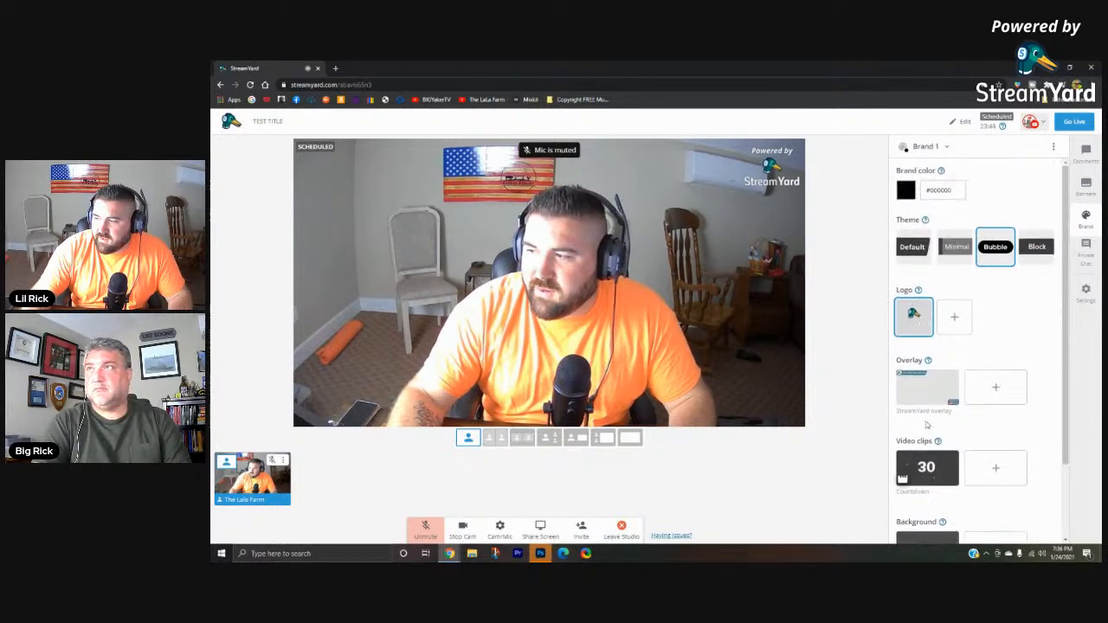
- Try to post a short thank-you message to a viewer in the broadcast's comments
left_click(1085, 154)
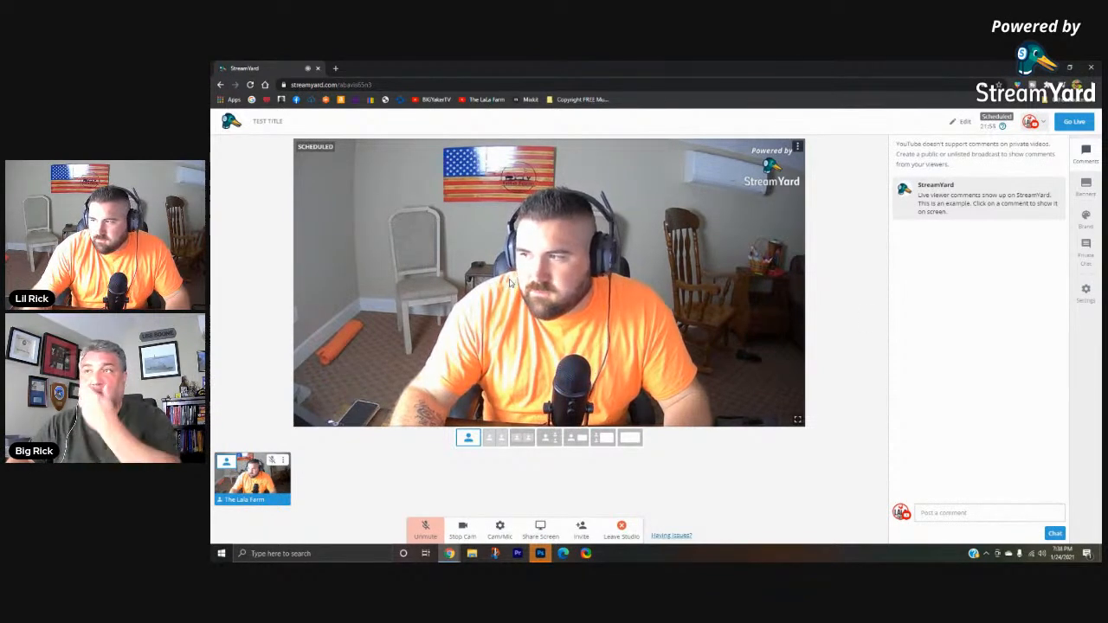
left_click(953, 512)
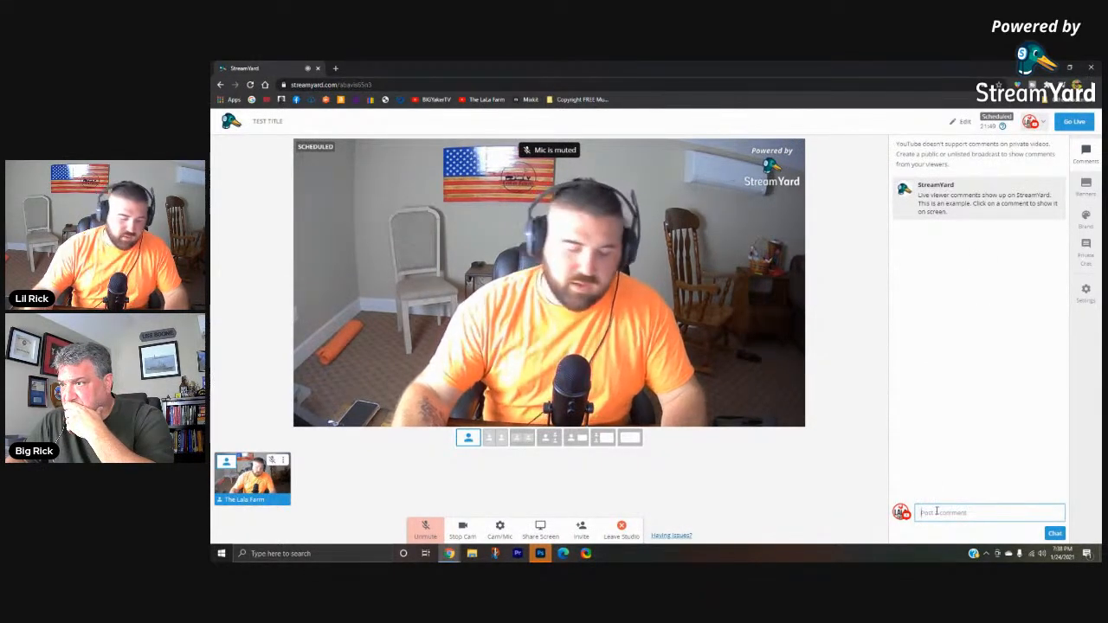
type("thank you paula")
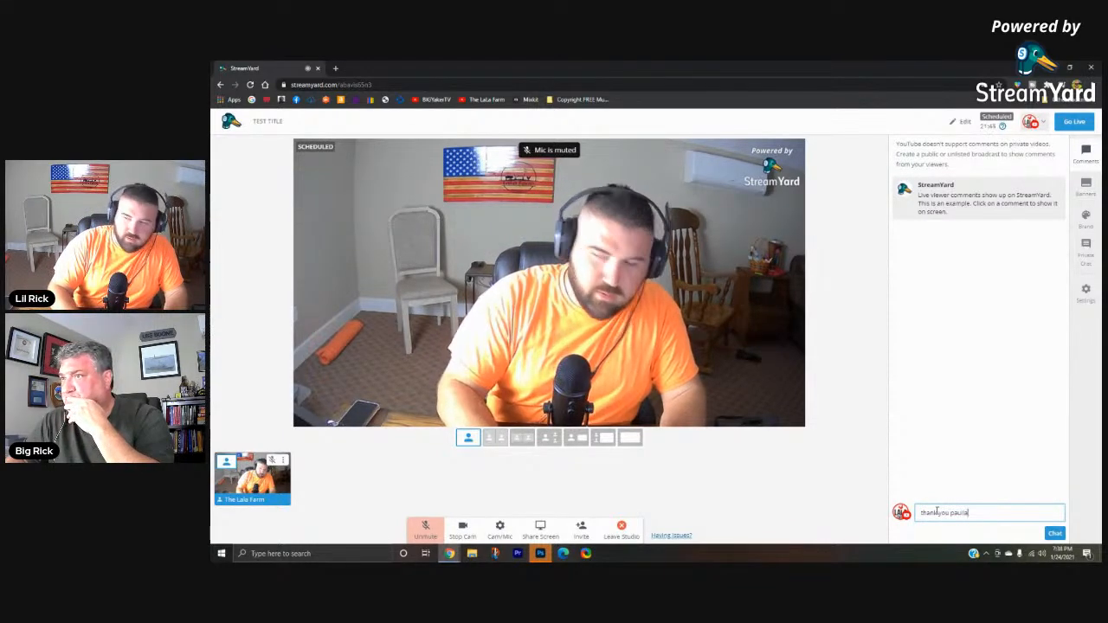
key("Return")
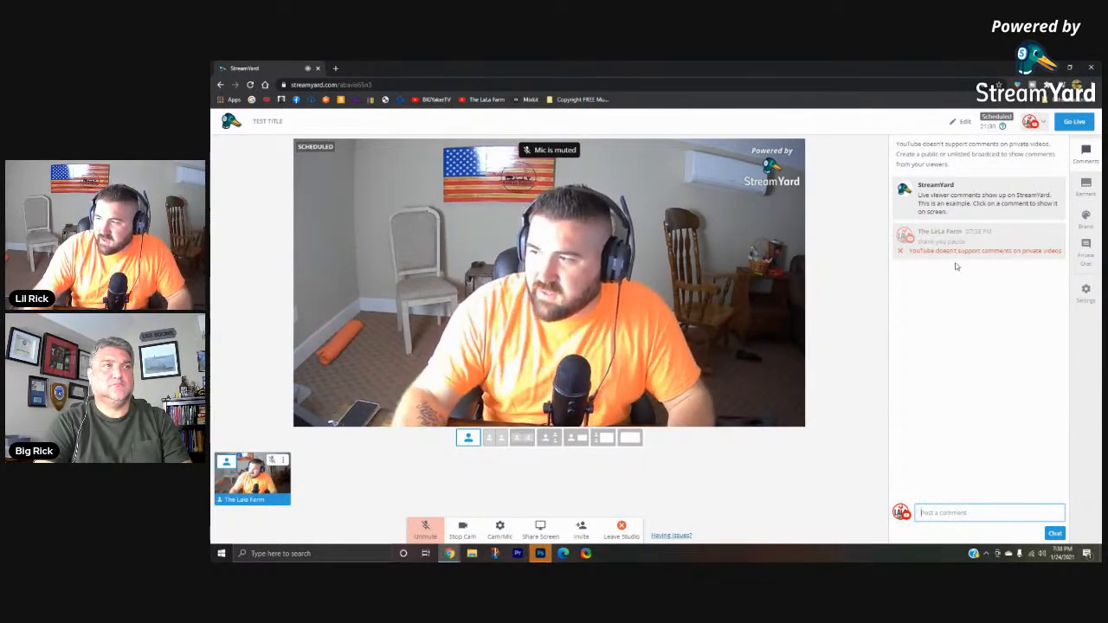
- Show the example StreamYard comment on the stream, and hide it again
mouse_move(982, 207)
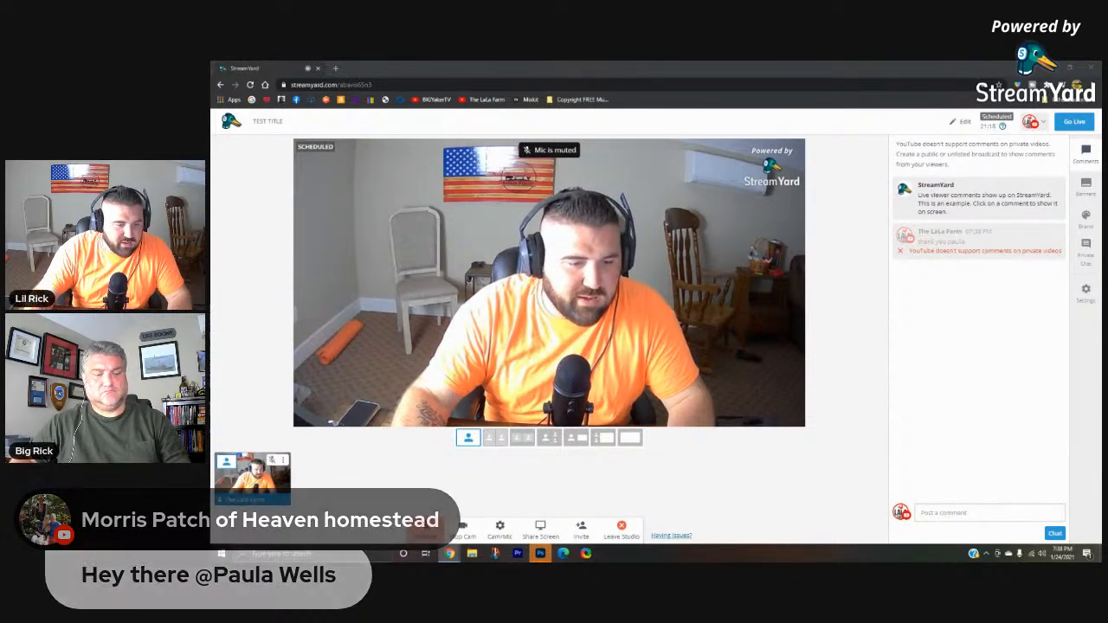
left_click(972, 200)
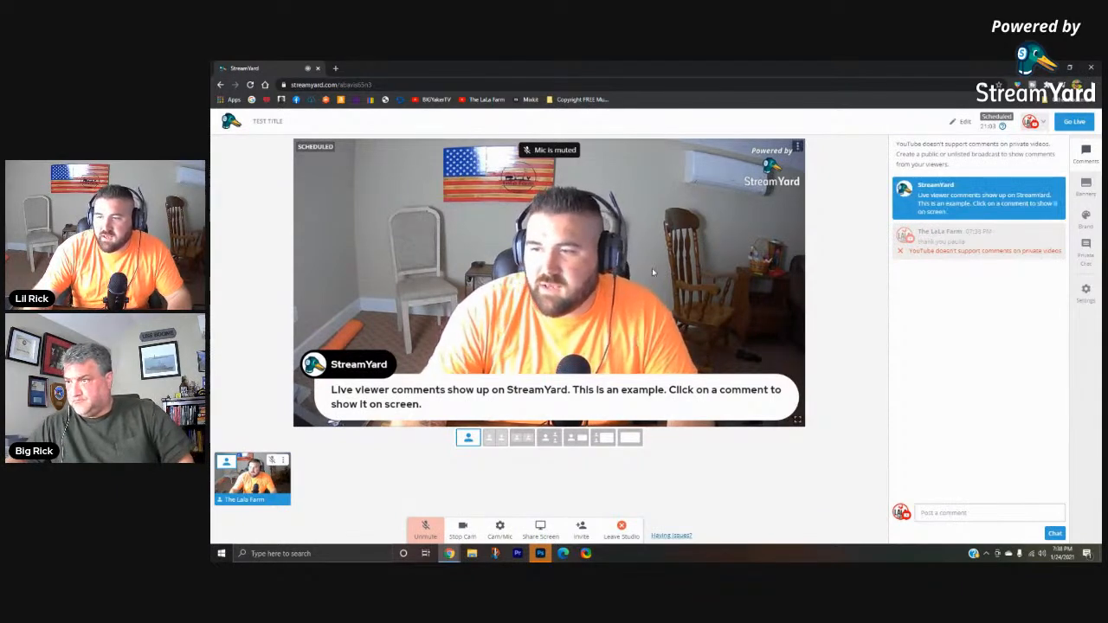
mouse_move(972, 201)
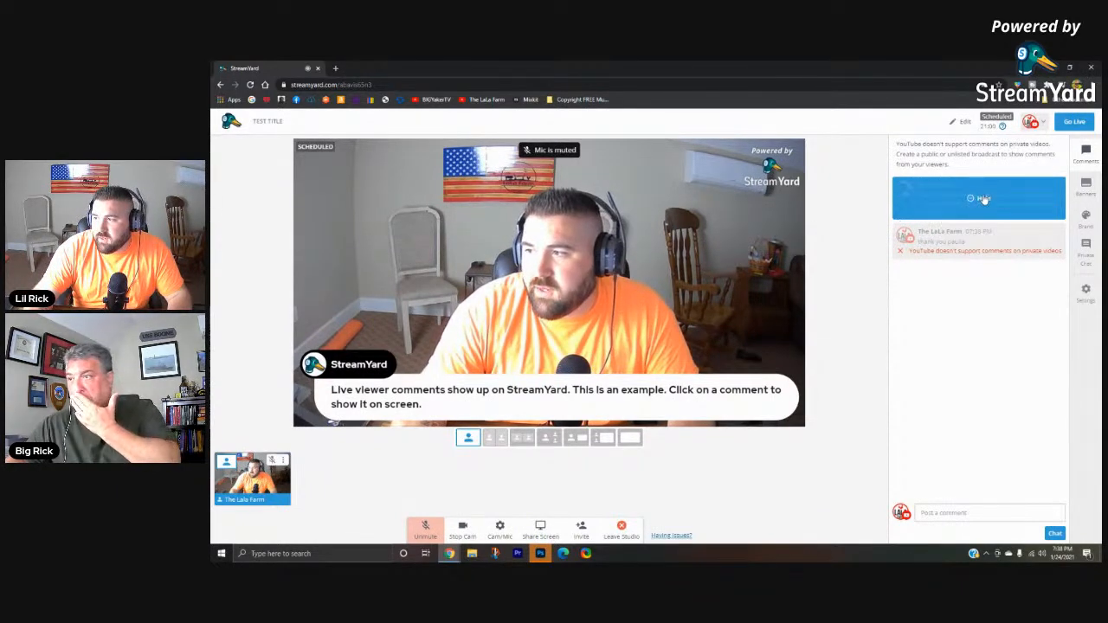
left_click(972, 201)
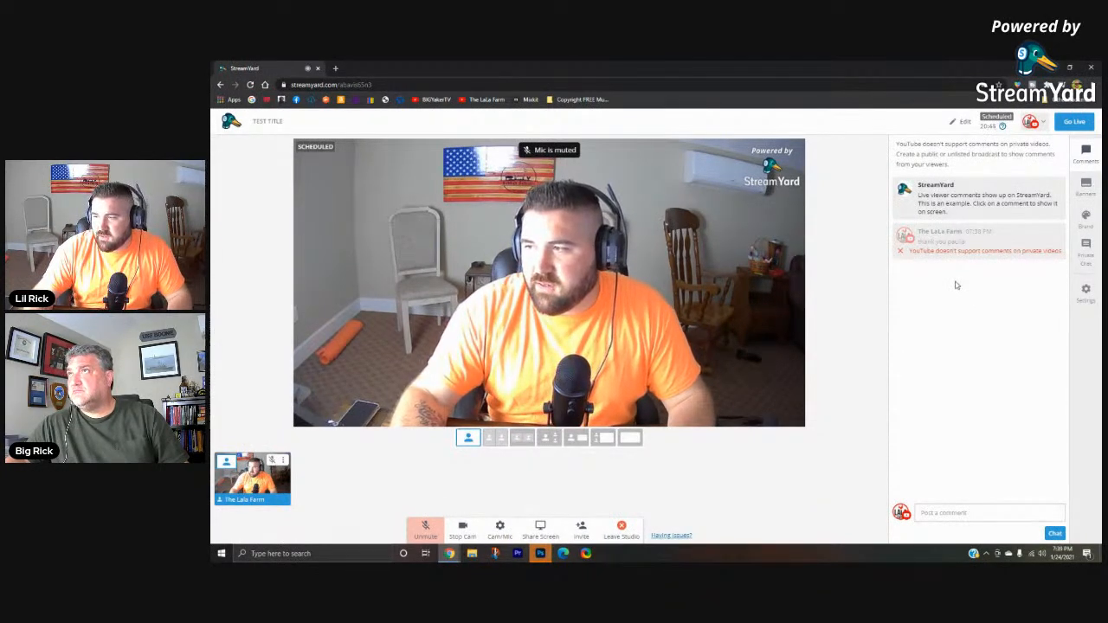
mouse_move(974, 202)
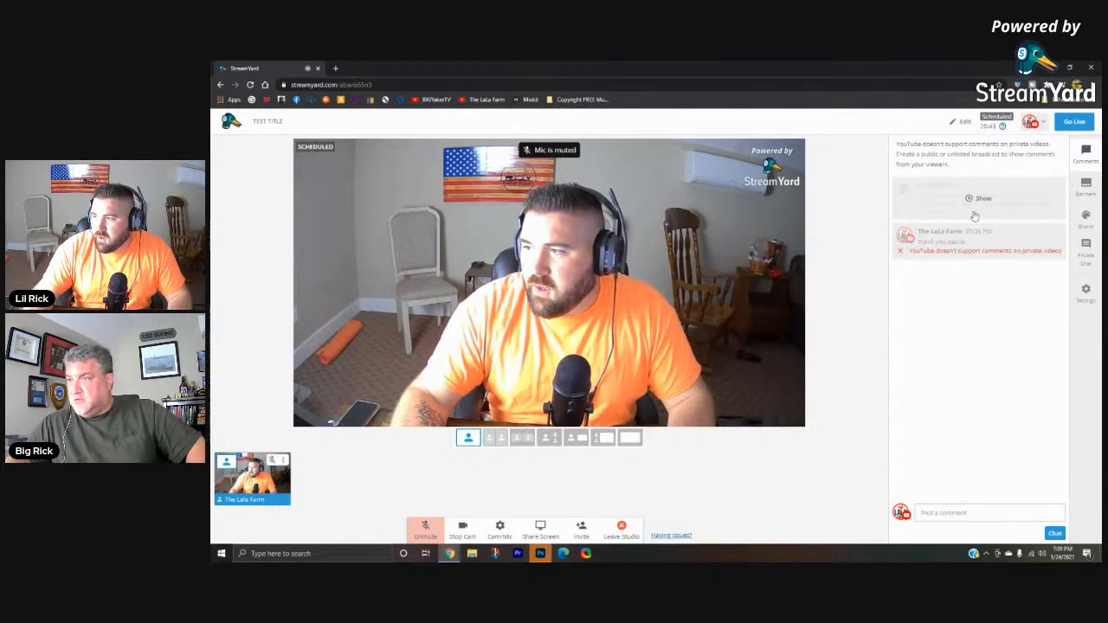
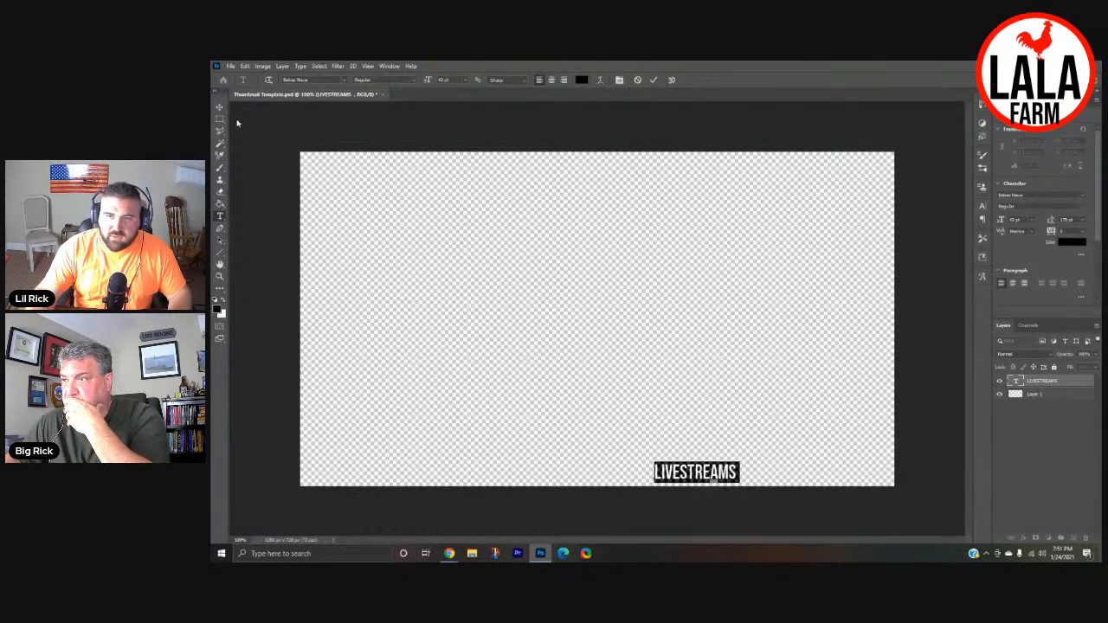
left_click(711, 478)
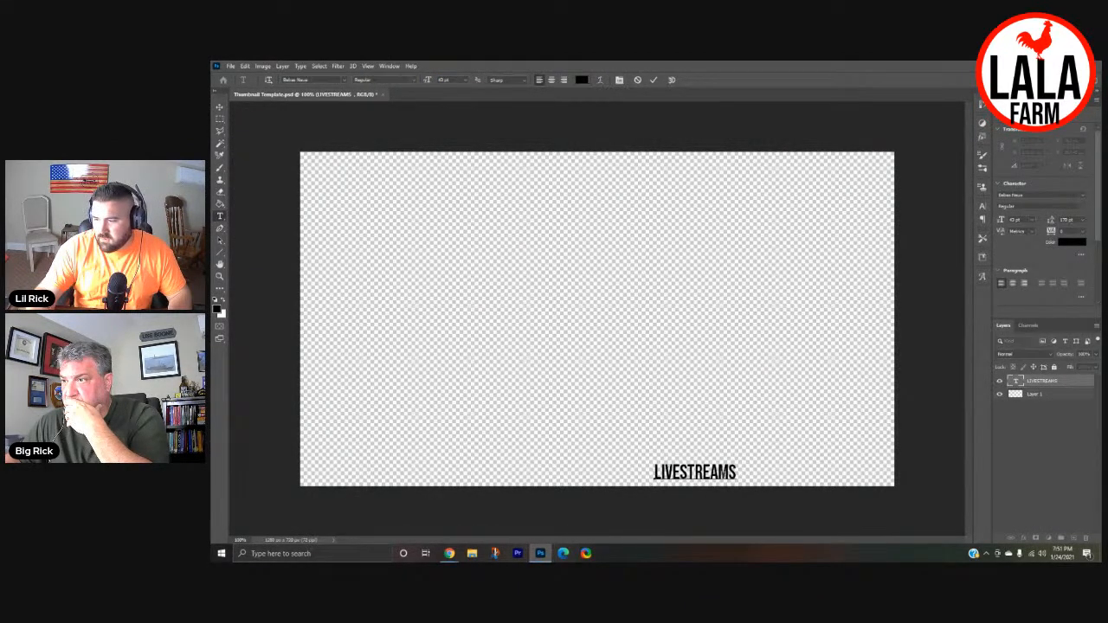
type("EVERY WEDNESDAY @7P")
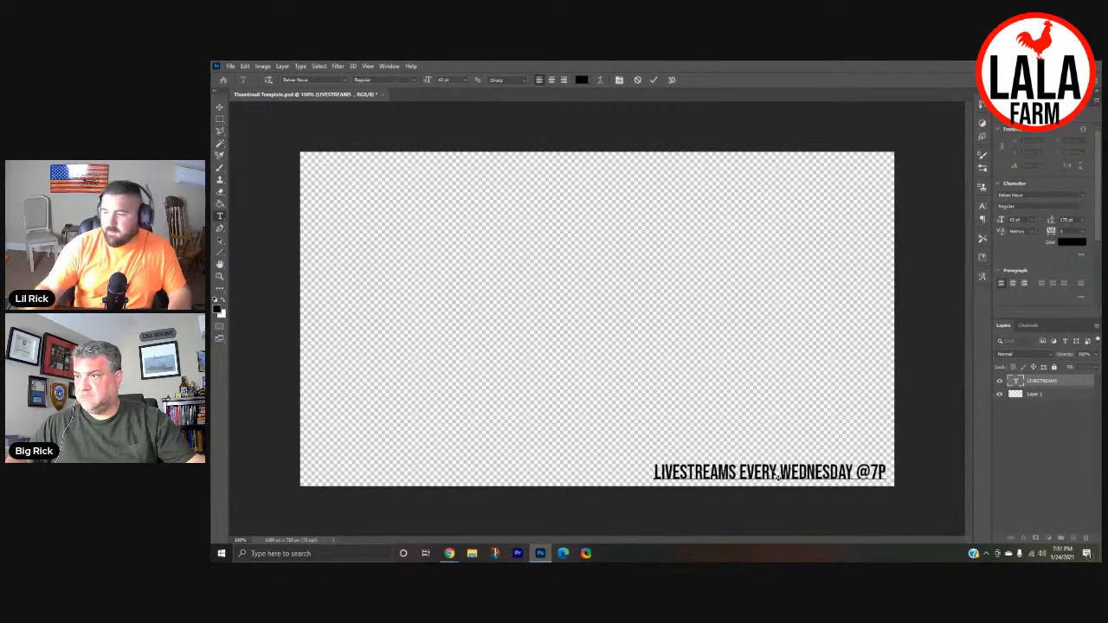
left_click(219, 107)
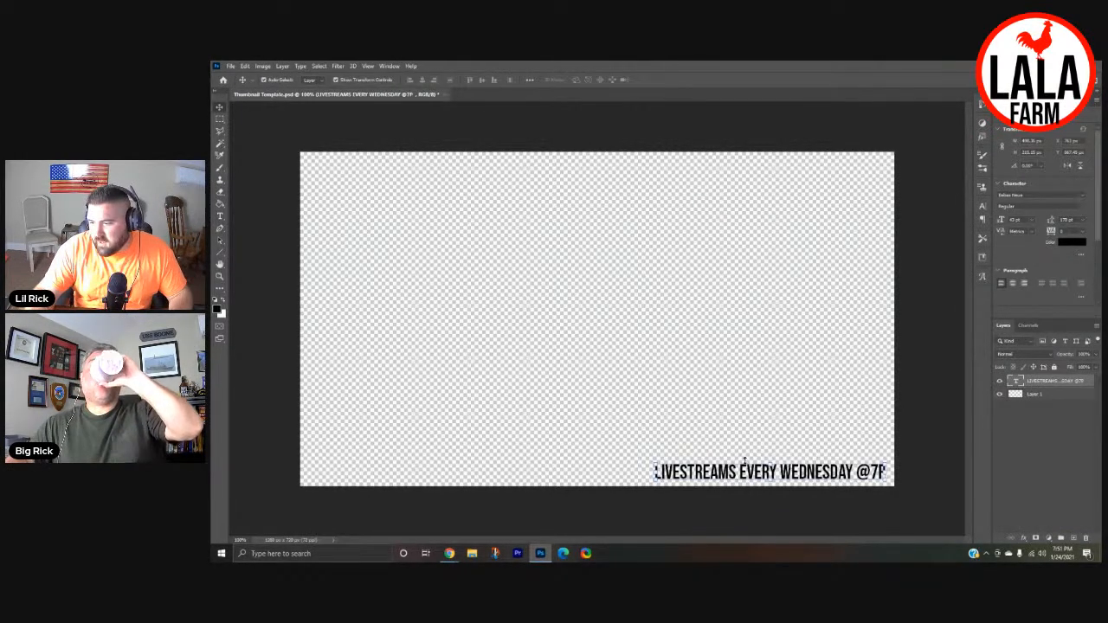
left_click_drag(742, 473, 743, 472)
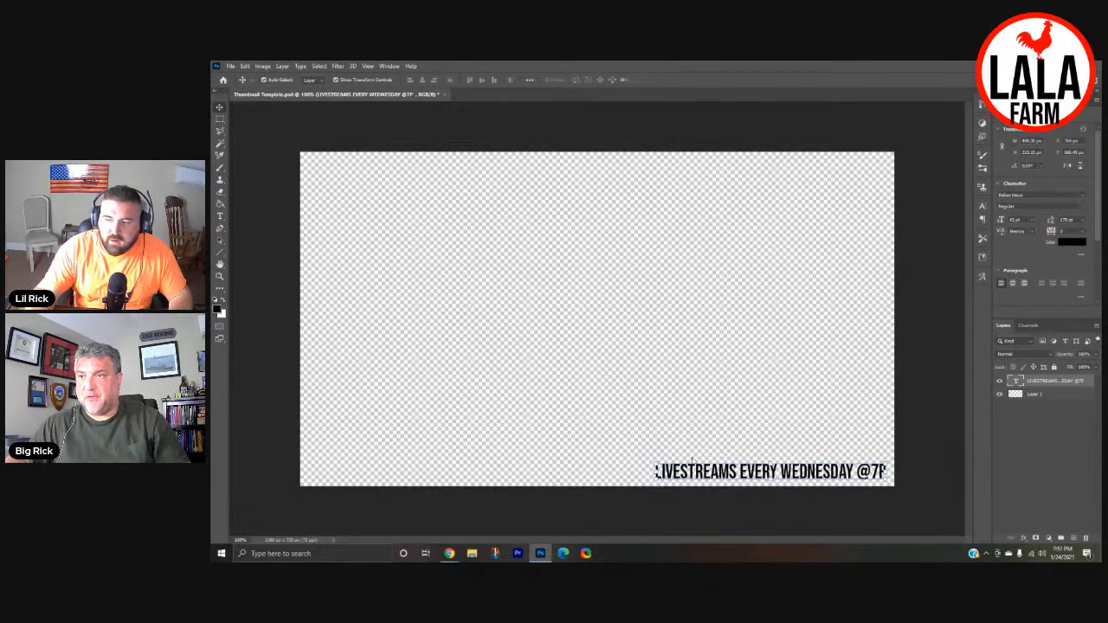
- Change the colour of the livestream text to white (ffffff)
double_click(709, 472)
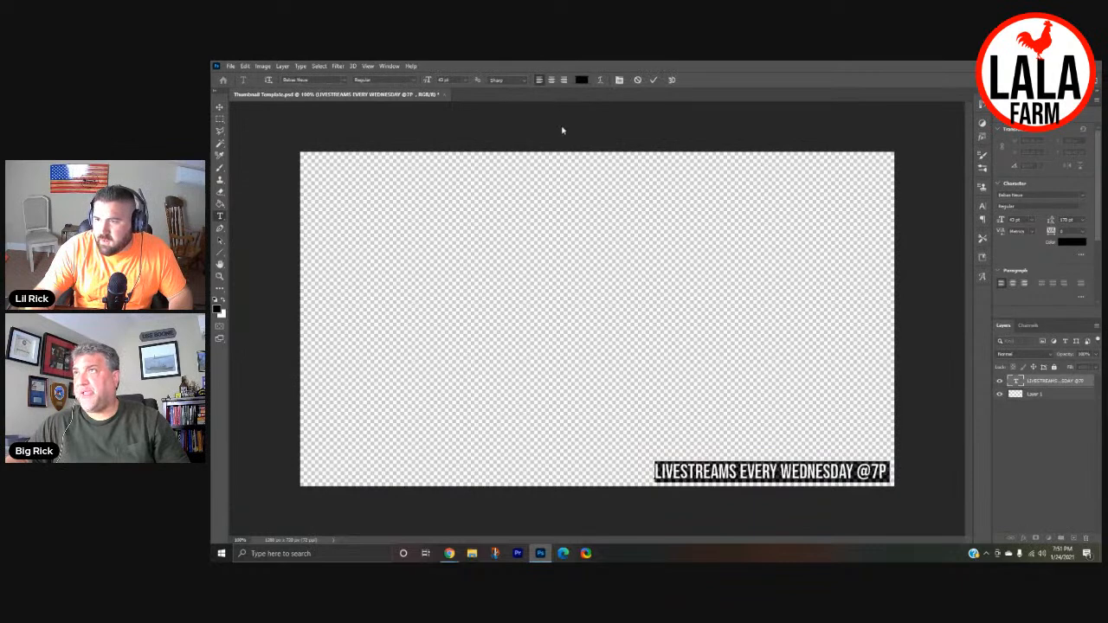
left_click(581, 79)
type("ffffff")
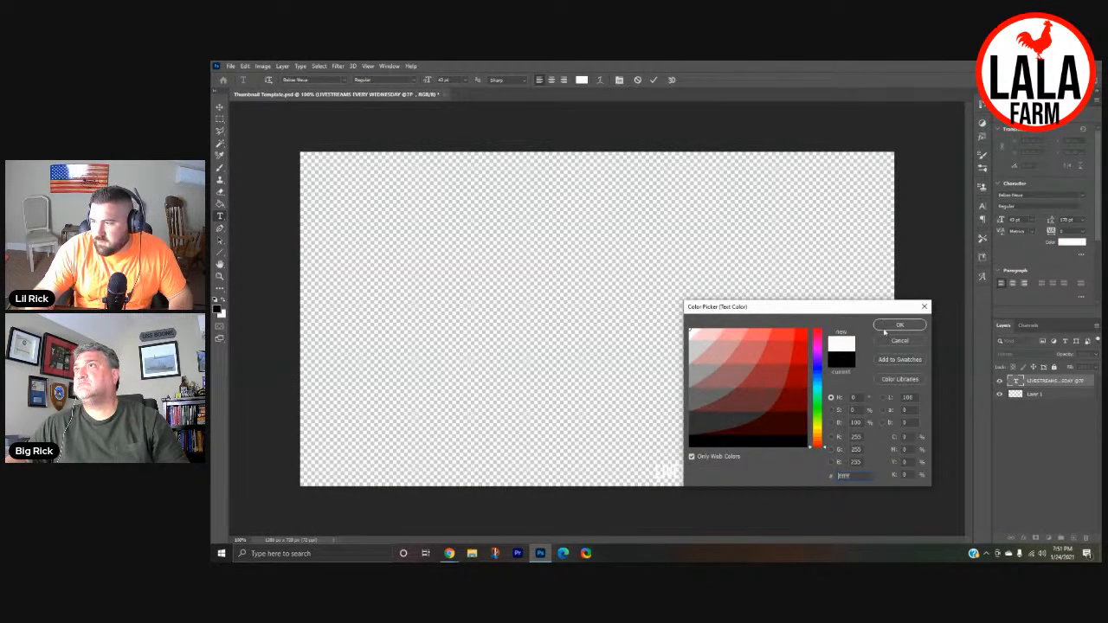
left_click(895, 326)
- Outline a slanted four-sided area around the text with the Polygonal Lasso, and add a new layer beneath the text layer
left_click(219, 133)
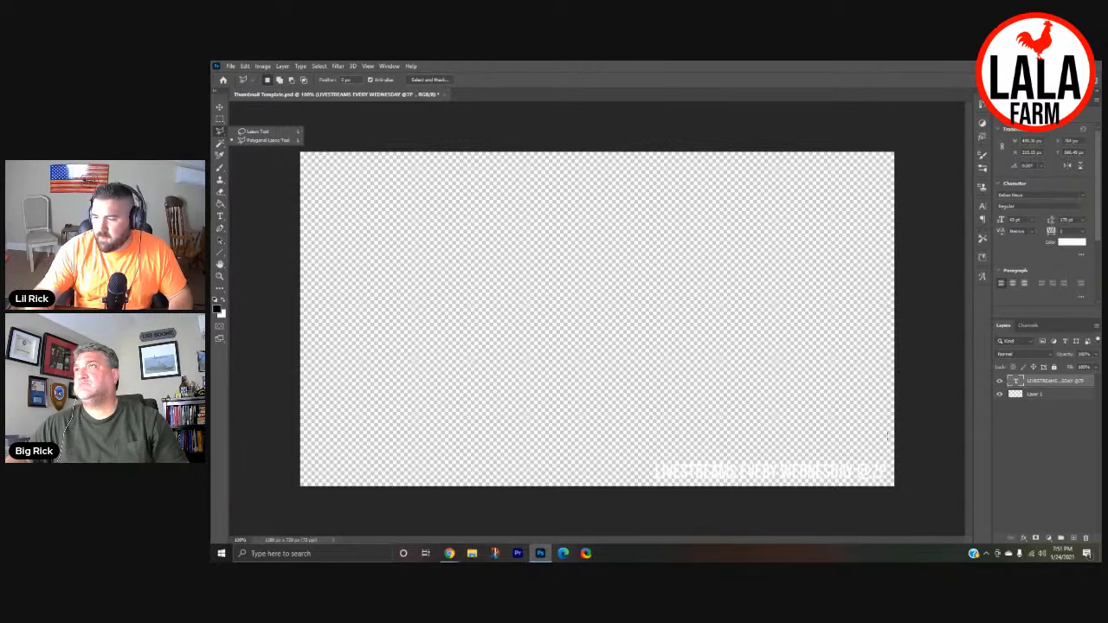
left_click_drag(911, 447, 653, 455)
left_click_drag(644, 491, 900, 492)
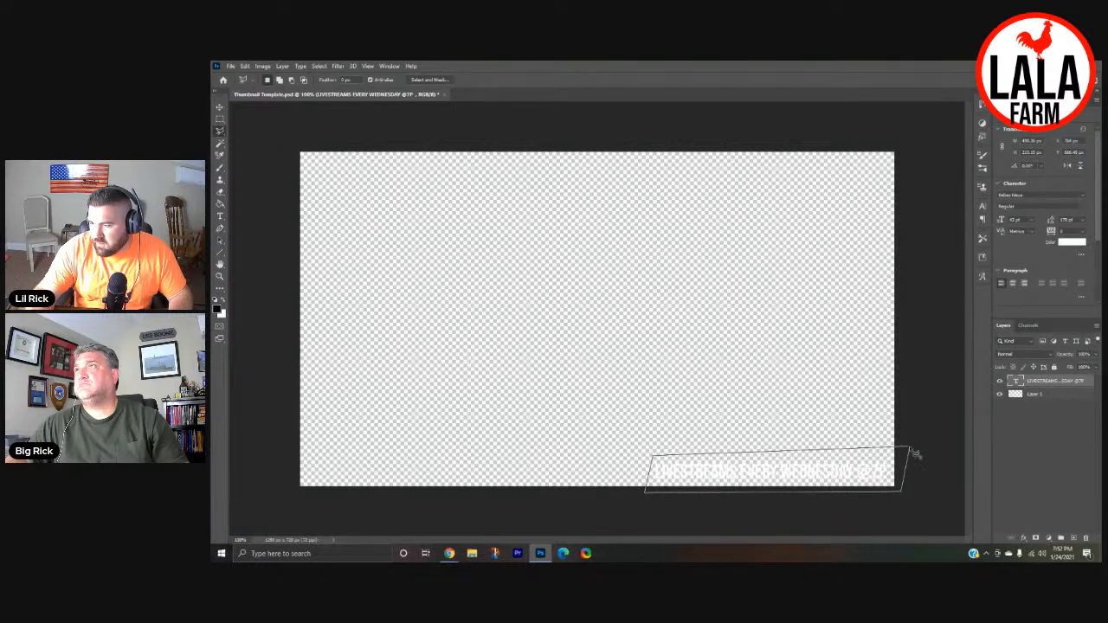
left_click_drag(915, 454, 909, 448)
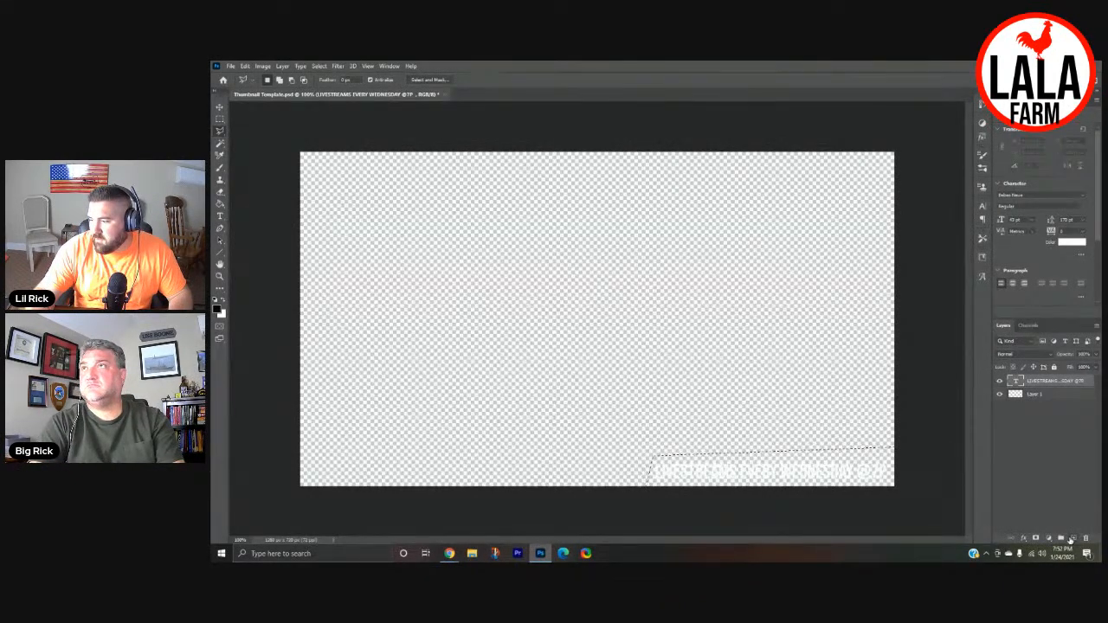
left_click(1074, 537)
left_click_drag(1037, 384, 1025, 407)
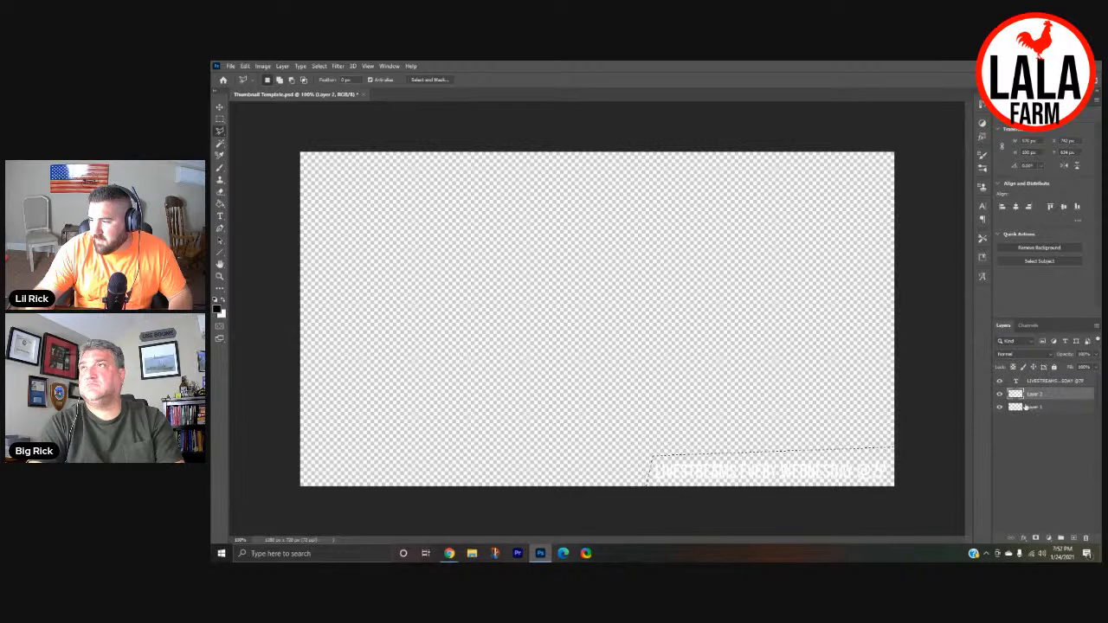
- Fill the slanted selection behind the text with black and deselect it
left_click(220, 205)
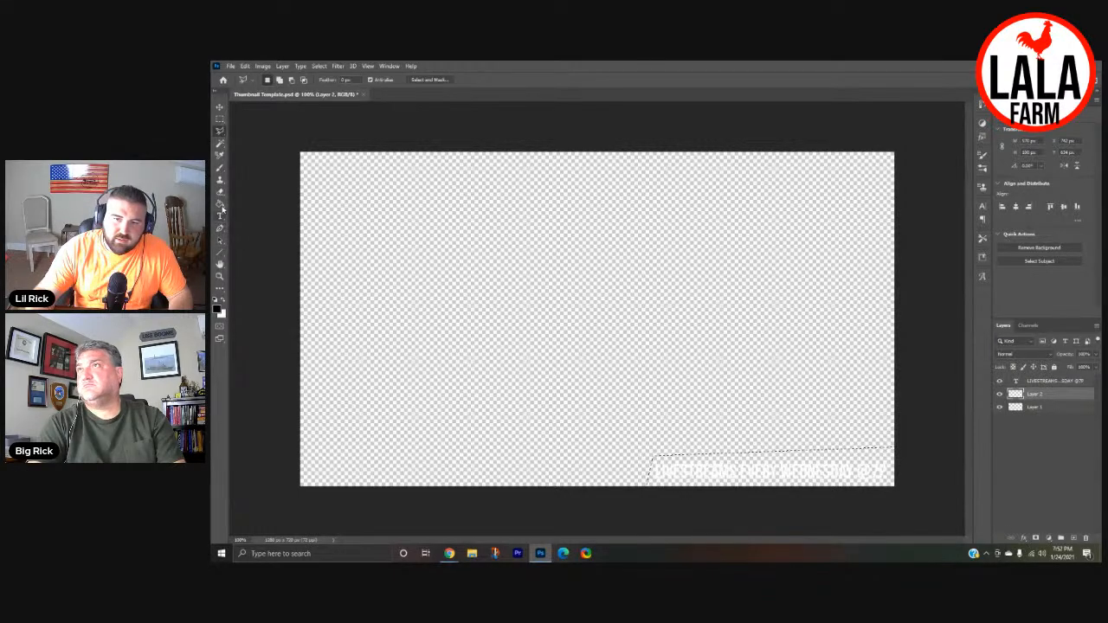
left_click(217, 309)
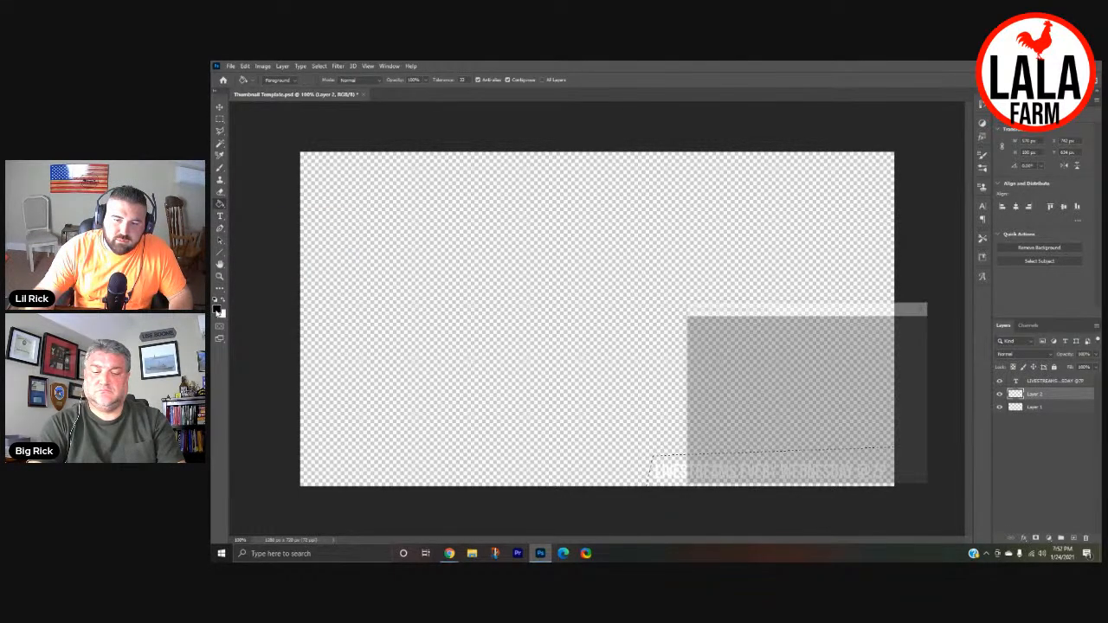
left_click(900, 326)
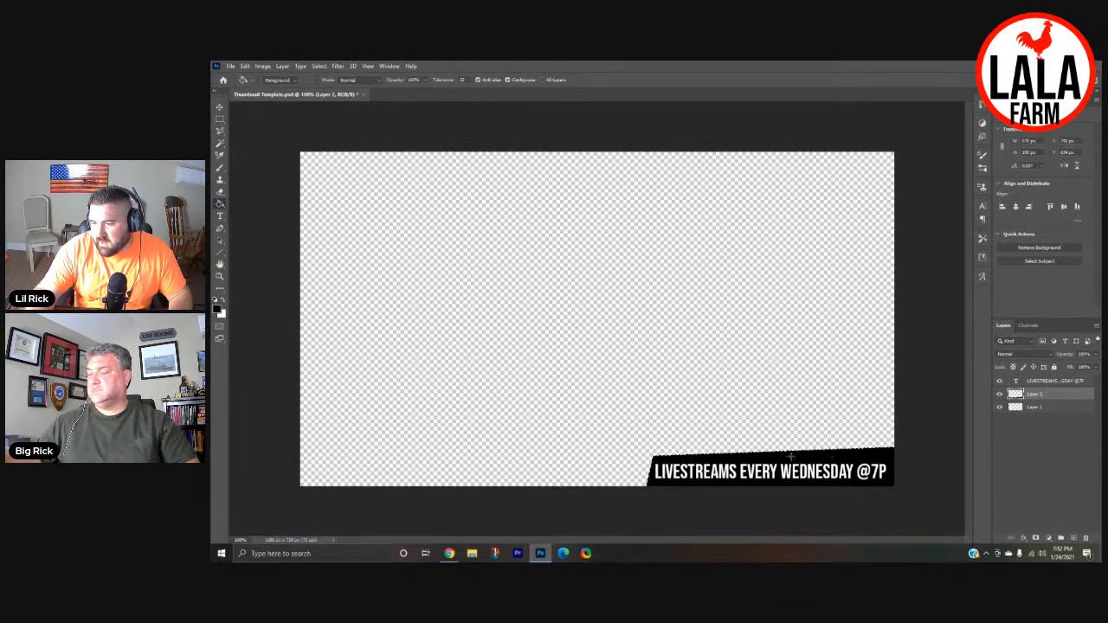
left_click(219, 108)
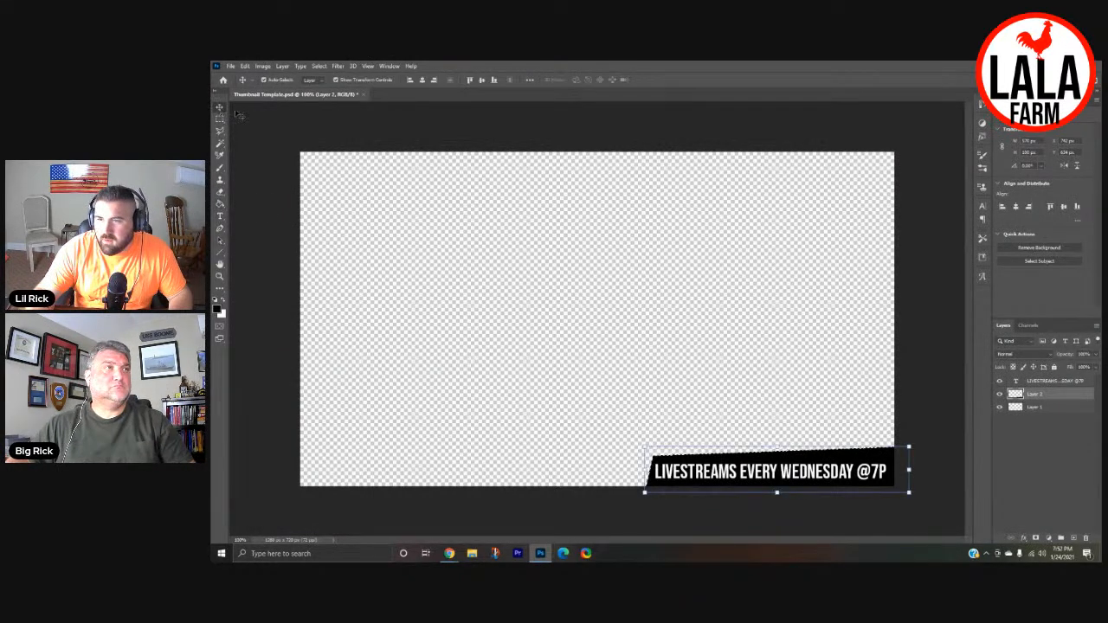
left_click(319, 65)
left_click(319, 65)
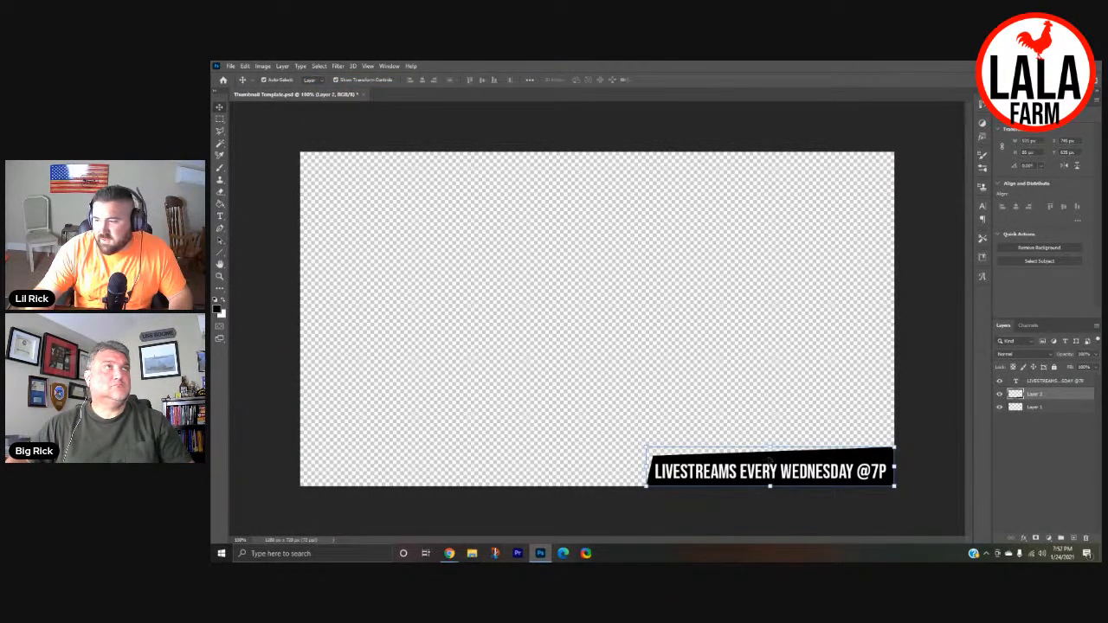
- Open the Export As settings for the overlay and set the file format to PNG
left_click(230, 66)
mouse_move(255, 202)
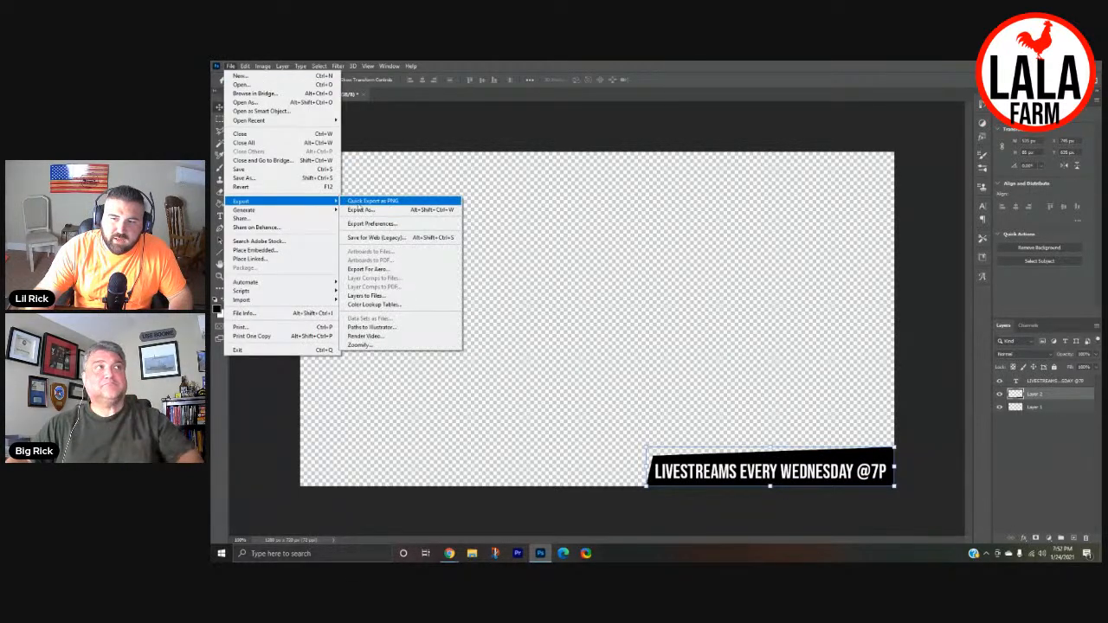
left_click(359, 210)
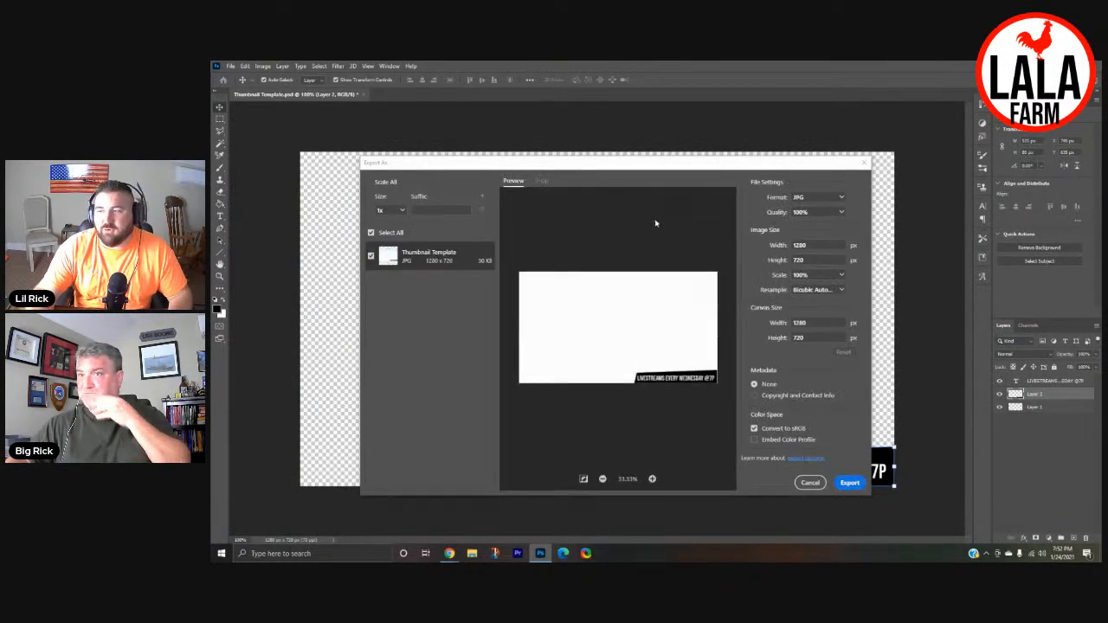
left_click(806, 198)
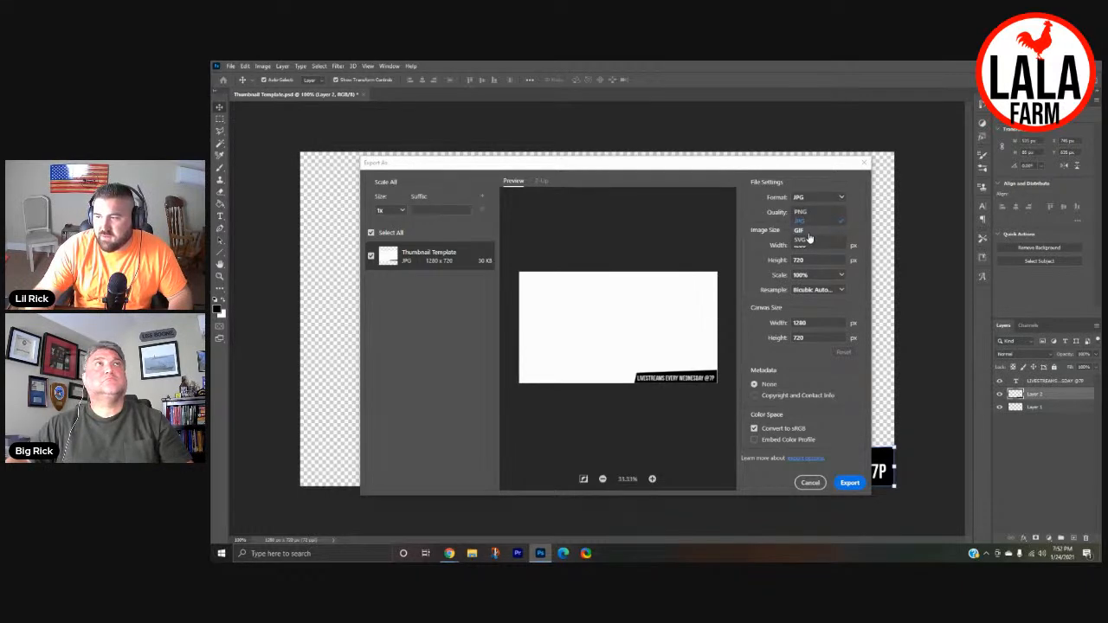
left_click(810, 213)
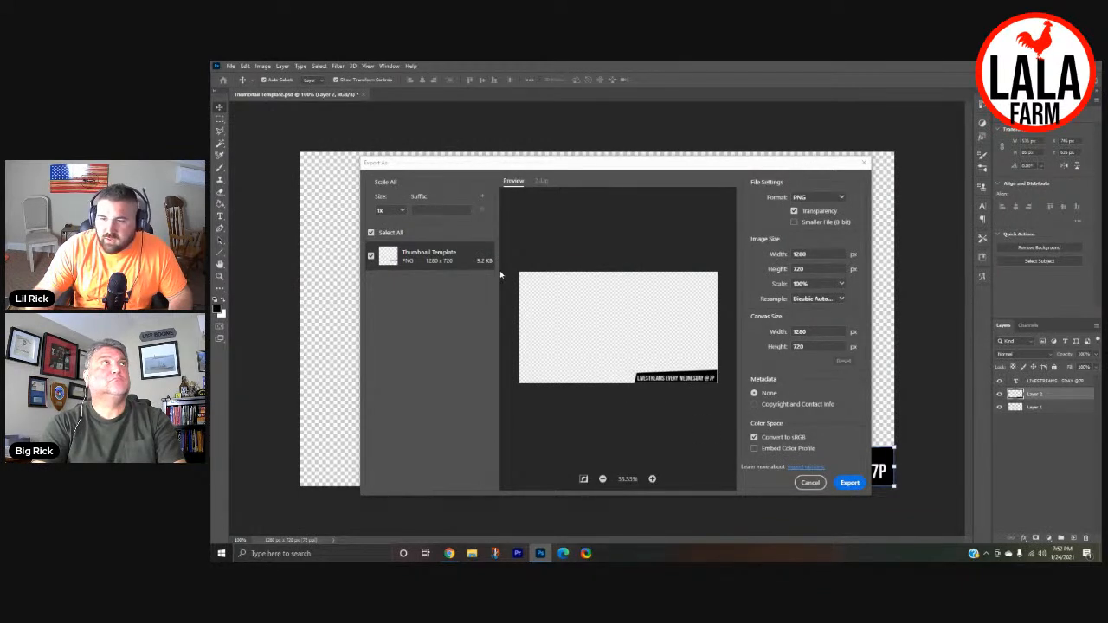
- Back out of saving the export, switch the format to JPG for comparison, and set it back to PNG
left_click(850, 483)
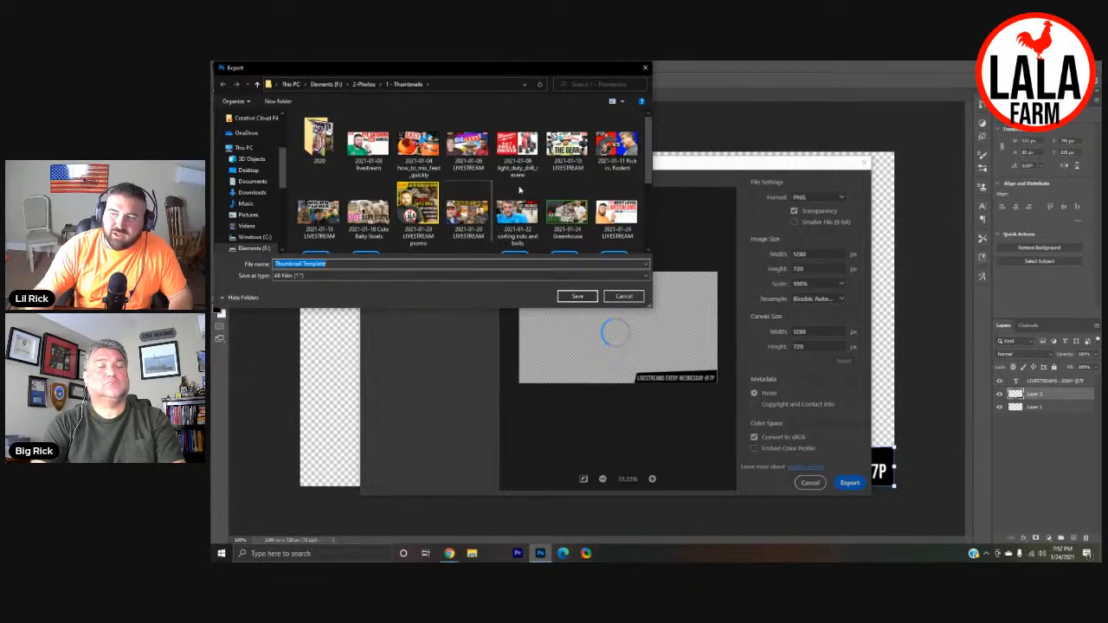
left_click(645, 67)
left_click(810, 198)
left_click(814, 213)
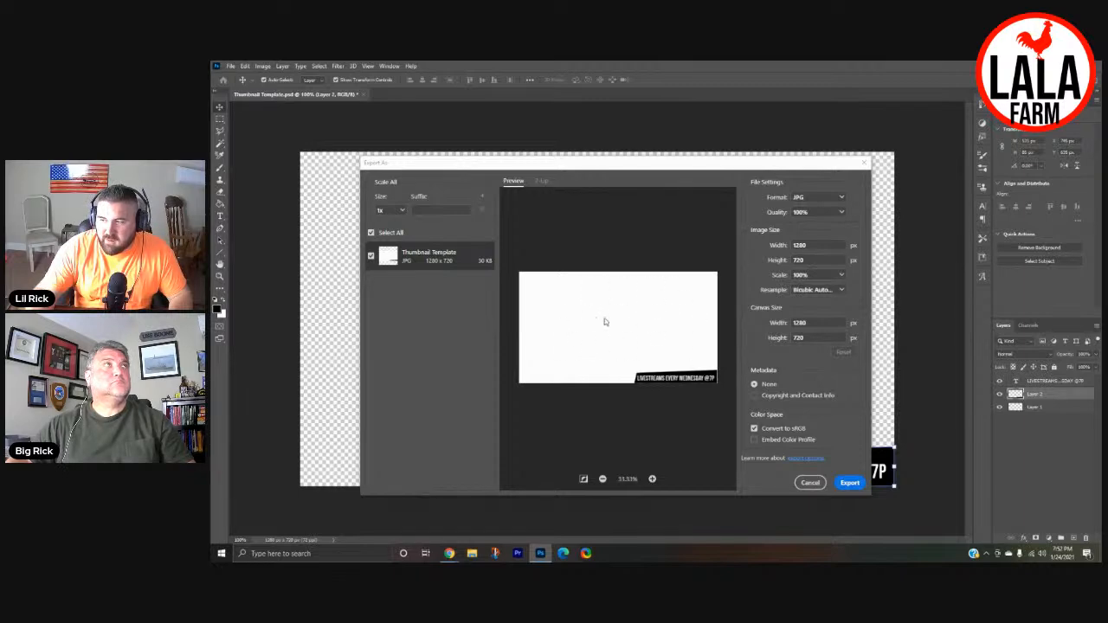
left_click(816, 199)
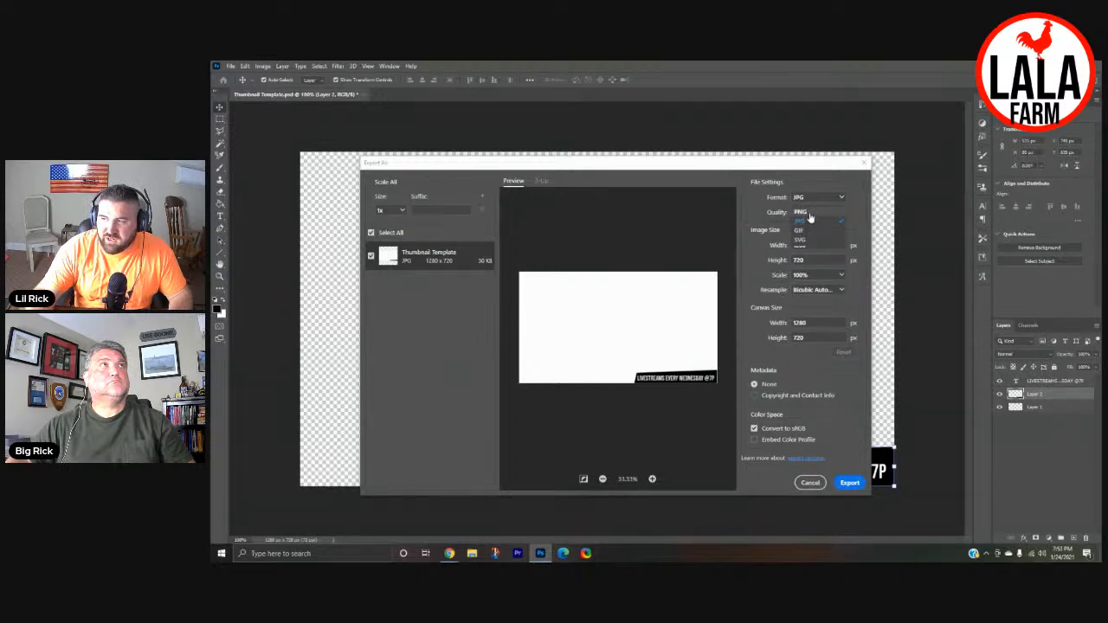
left_click(801, 213)
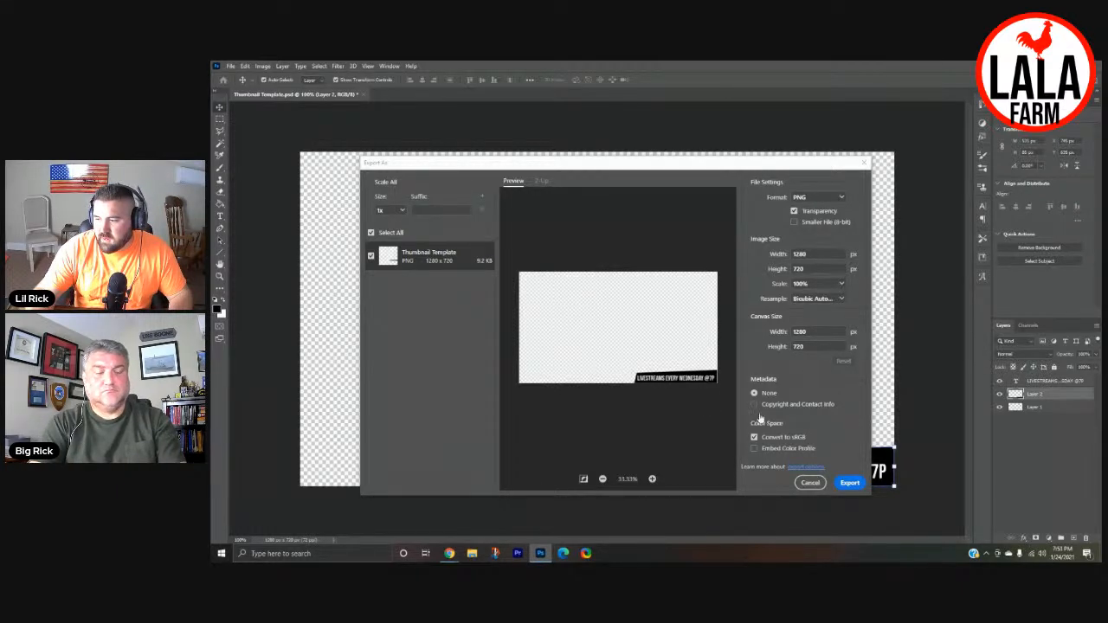
- Export the PNG overlay to the Pictures folder under the file name TEST1
left_click(849, 481)
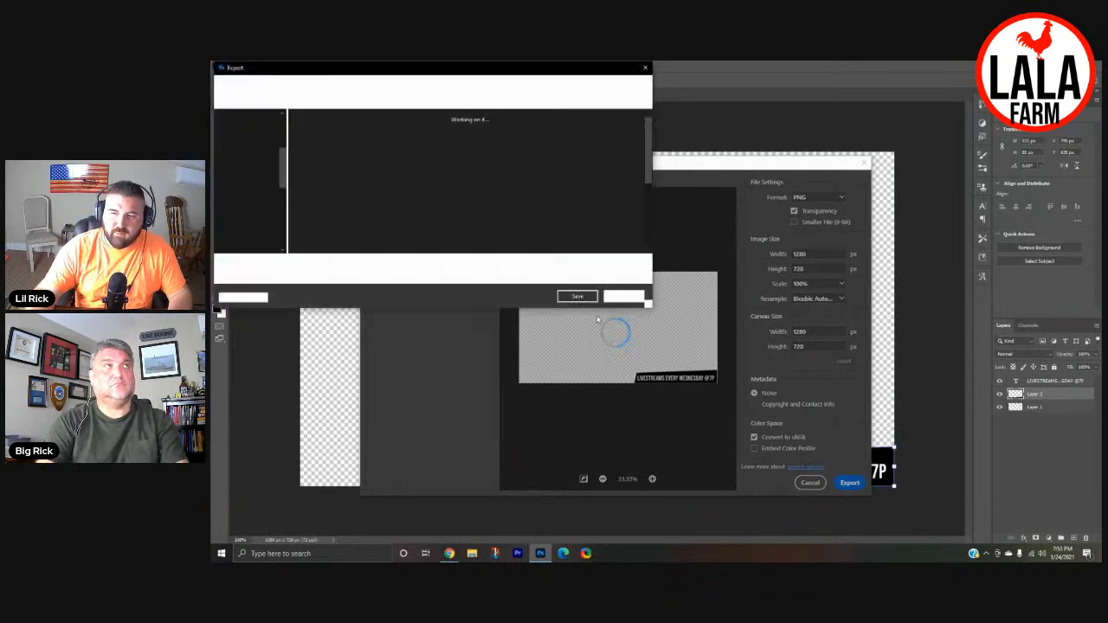
scroll(249, 178, "up", 3)
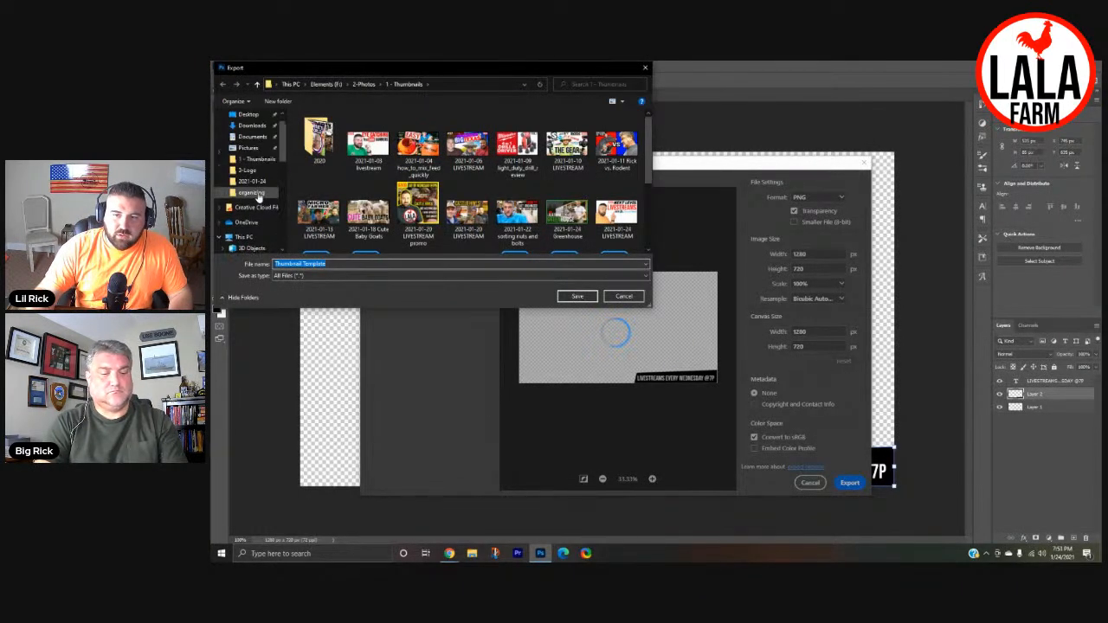
left_click(249, 148)
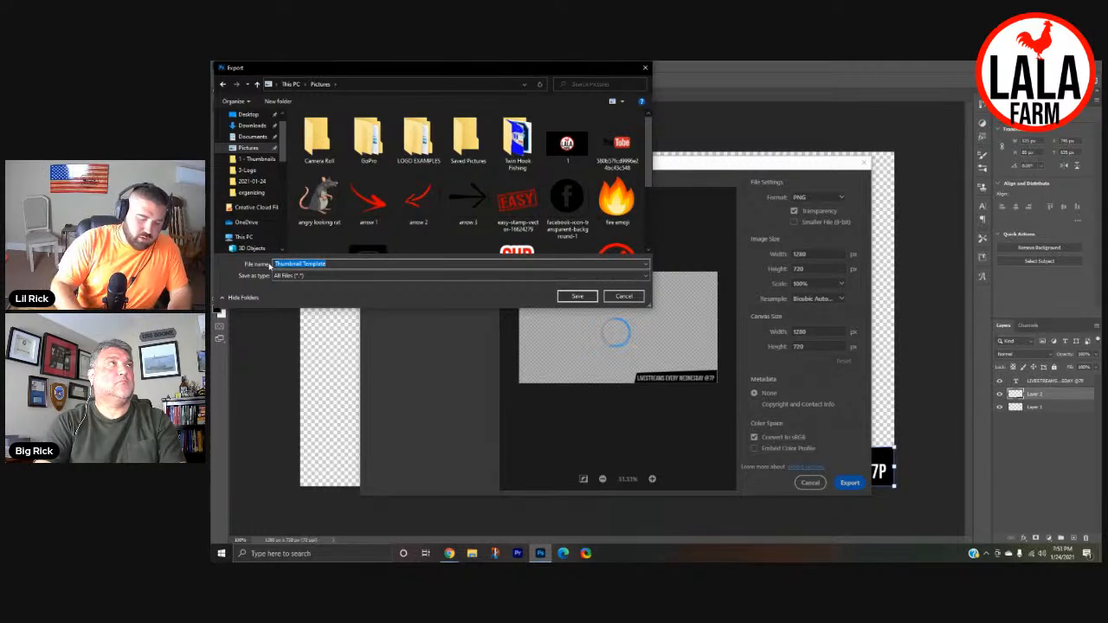
type("TEST")
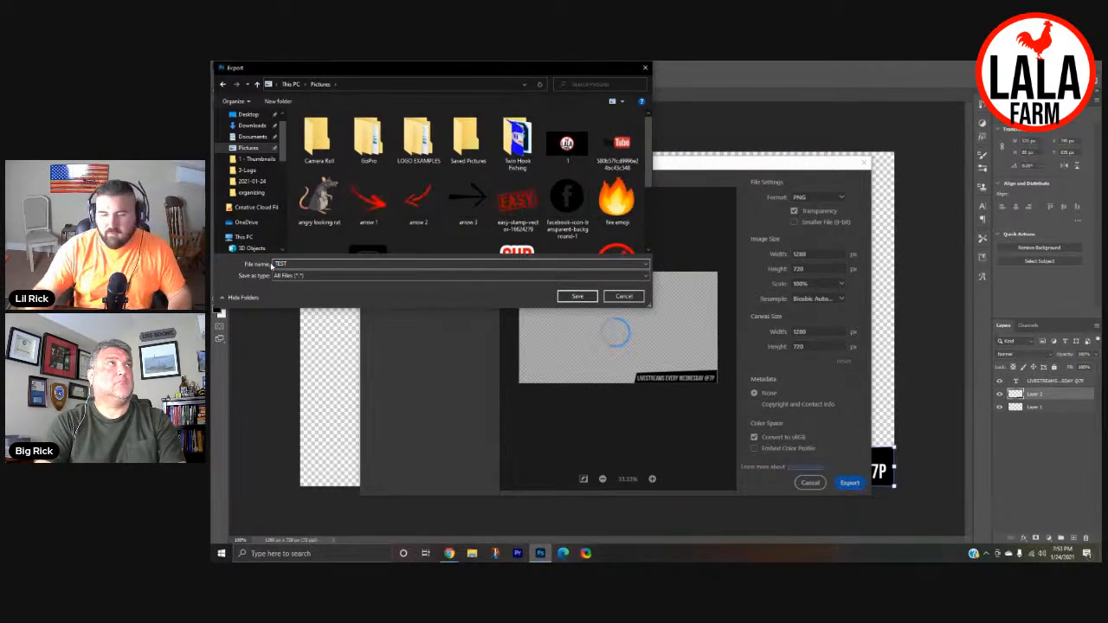
left_click(576, 297)
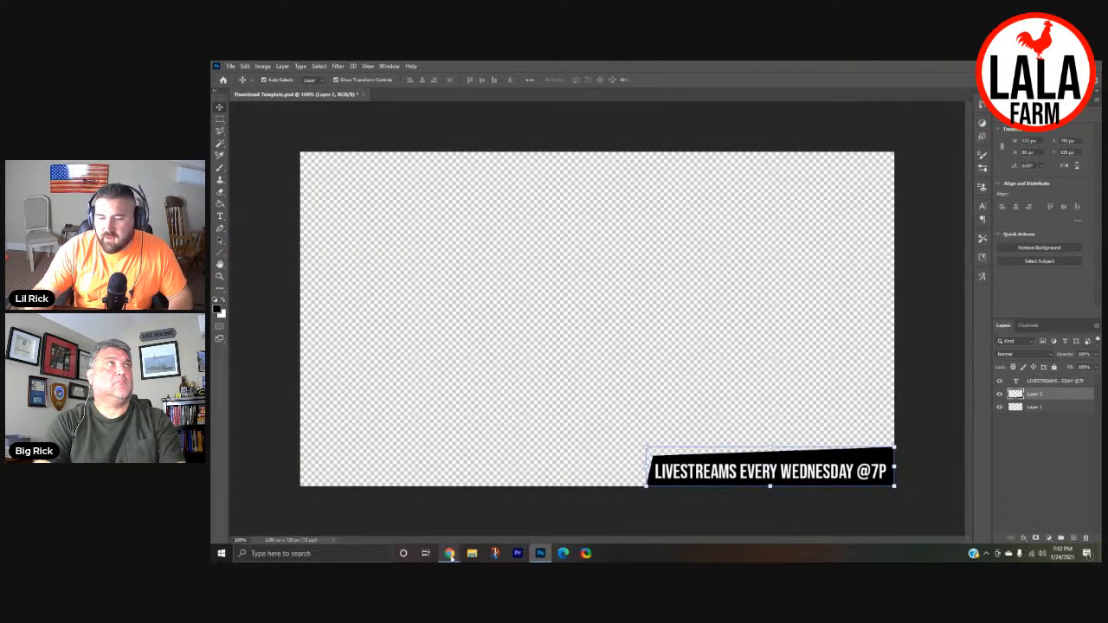
- Switch to the StreamYard studio in Chrome and upload TEST1 from the Pictures folder as a new overlay
mouse_move(450, 554)
left_click(449, 519)
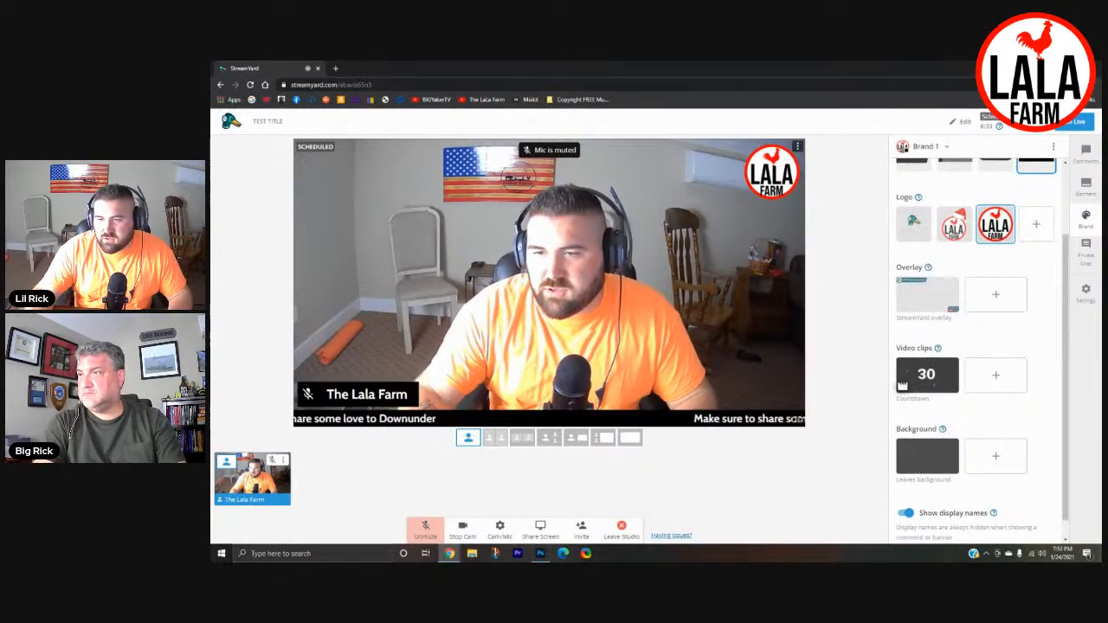
left_click(997, 296)
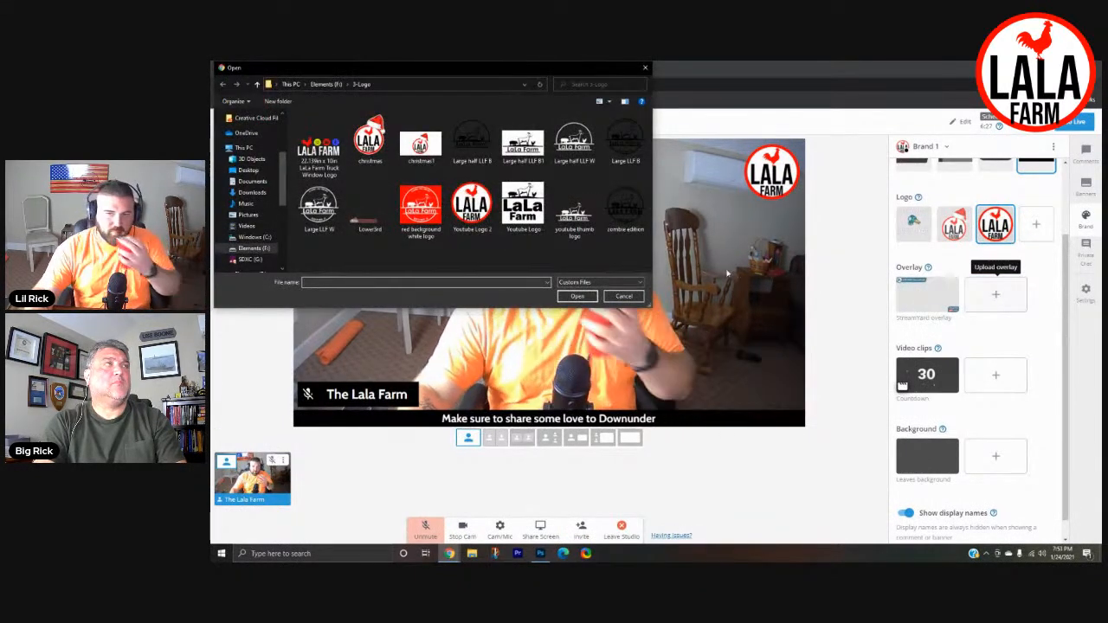
left_click(248, 215)
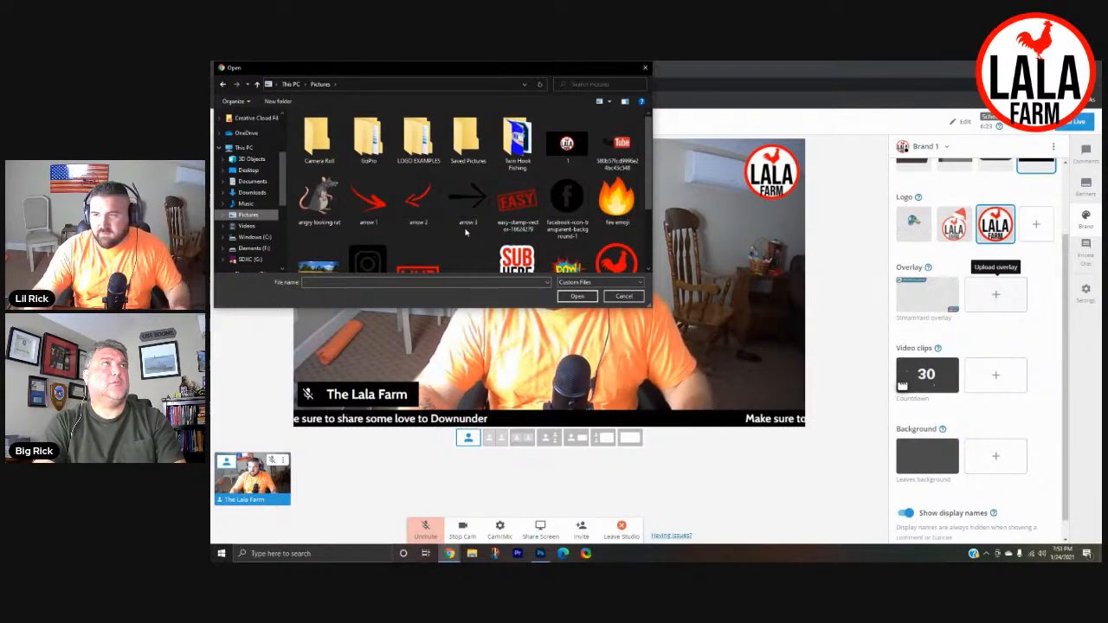
scroll(465, 232, "down", 2)
left_click(420, 239)
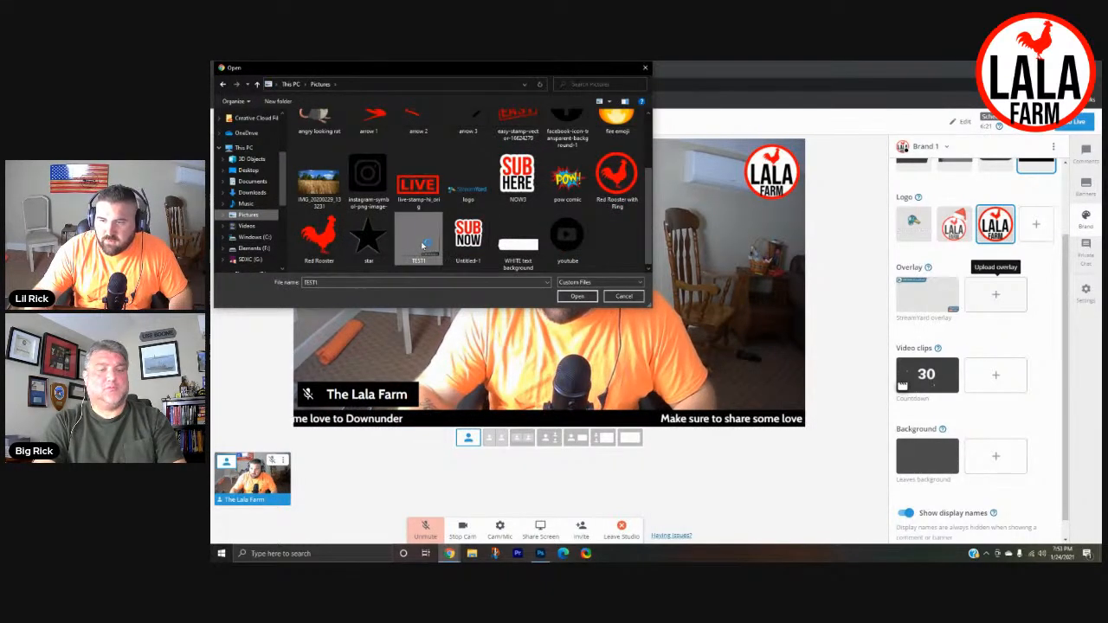
left_click(578, 297)
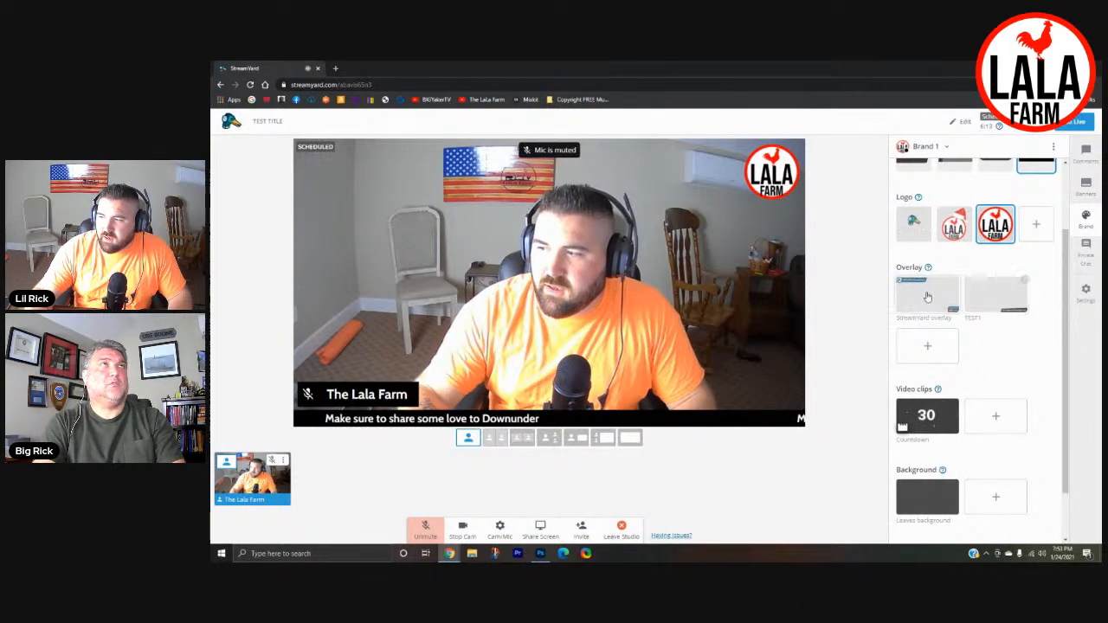
- Hide the scrolling "Make sure to share some love to Downunder" banner from the stream
left_click(1079, 191)
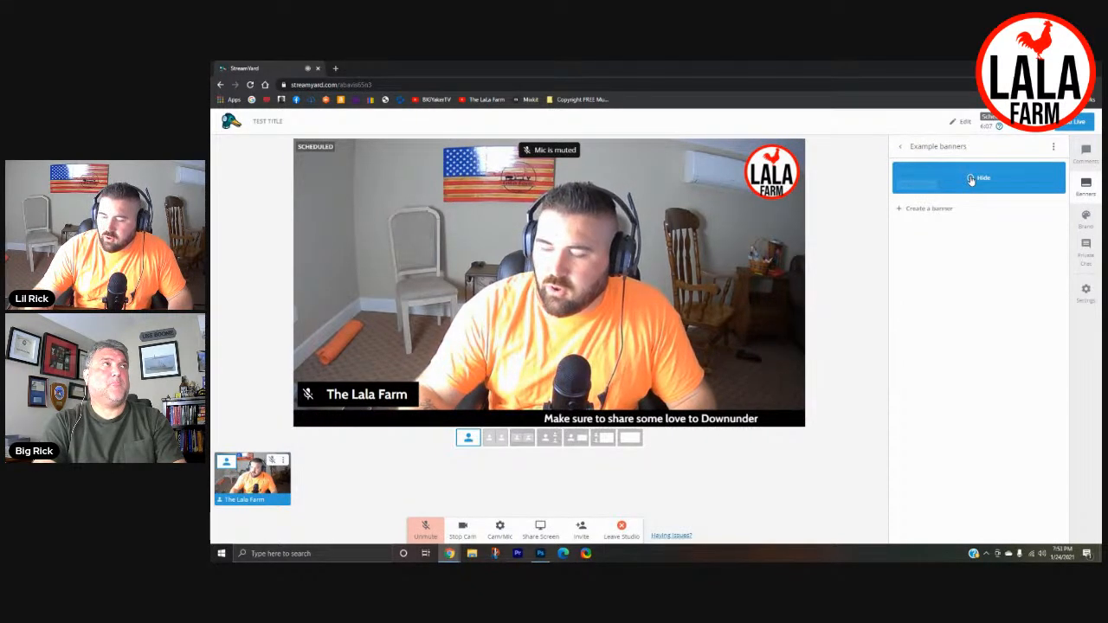
left_click(972, 180)
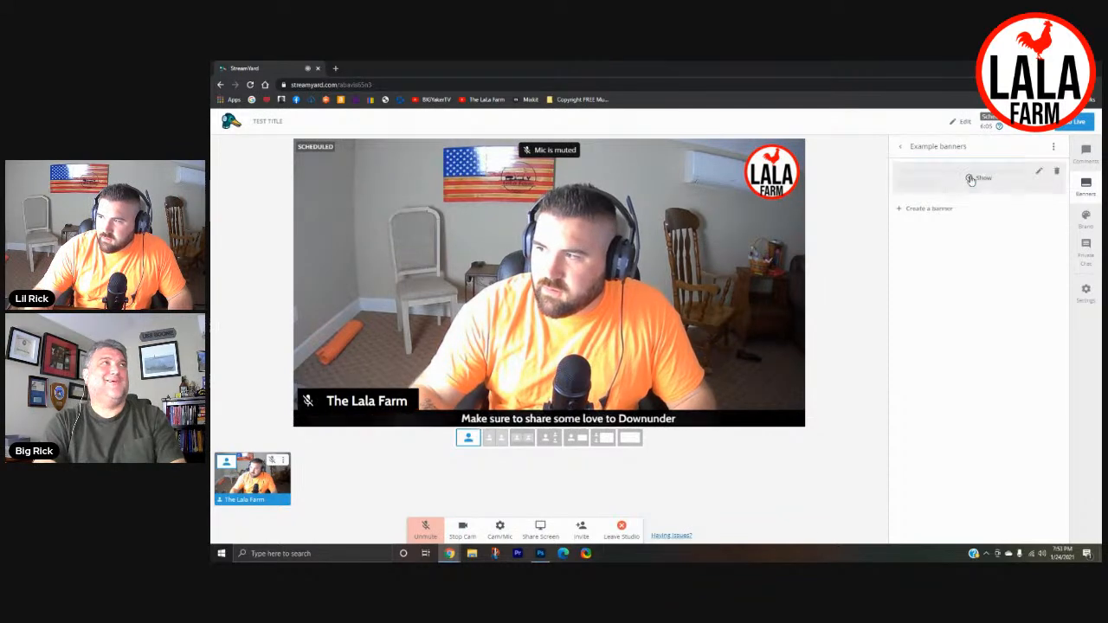
- In the brand settings, turn off display names and show the TEST1 overlay on the stream
left_click(1087, 217)
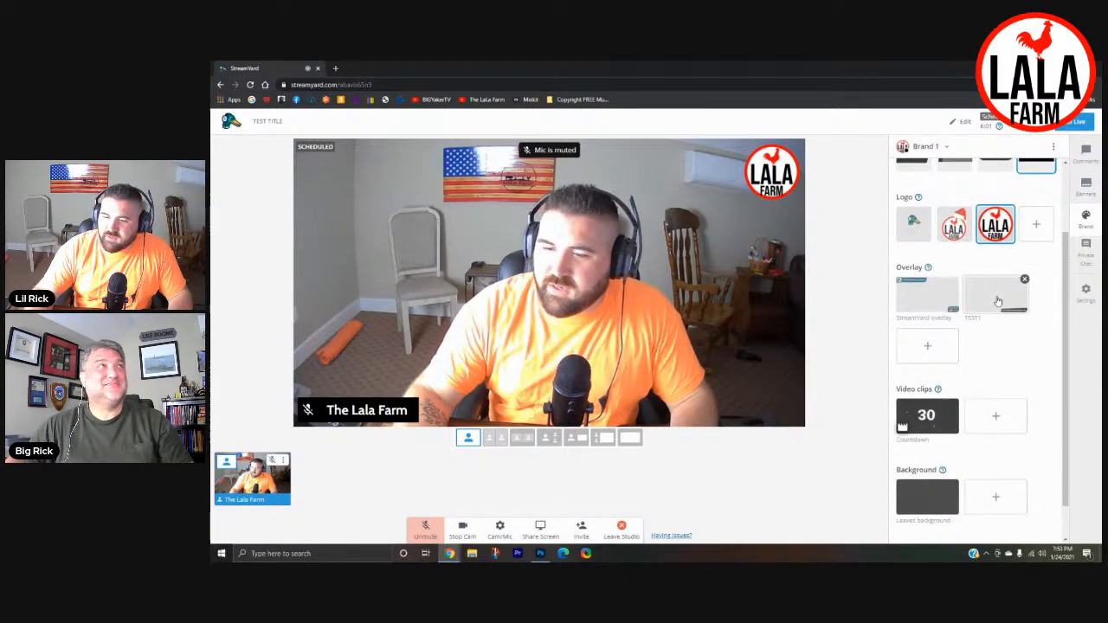
scroll(977, 450, "down", 1)
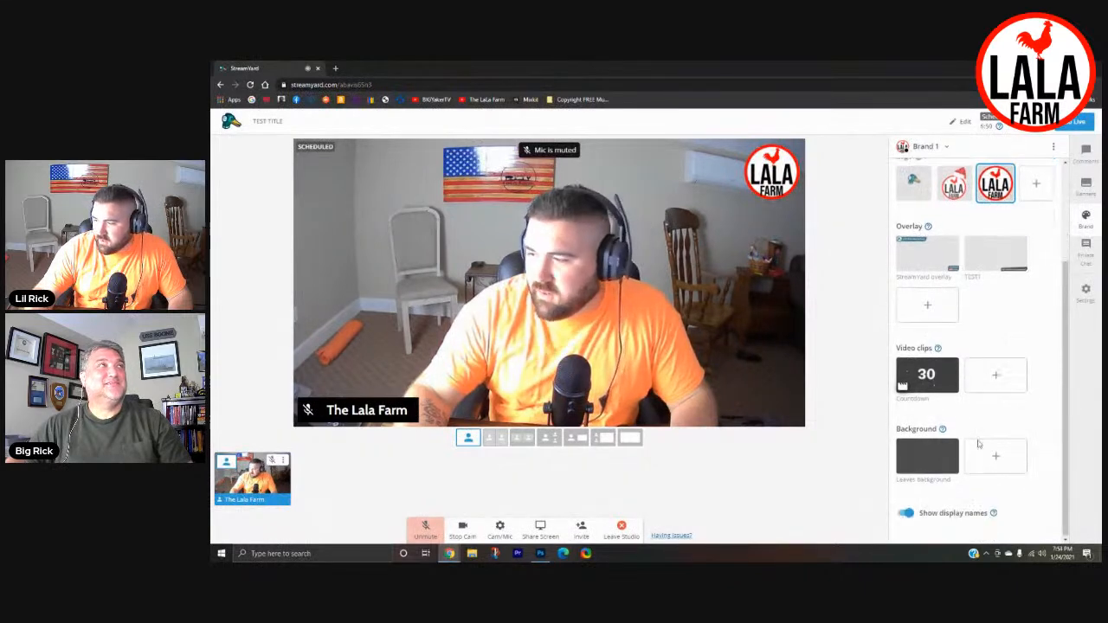
left_click(907, 514)
scroll(1007, 341, "up", 3)
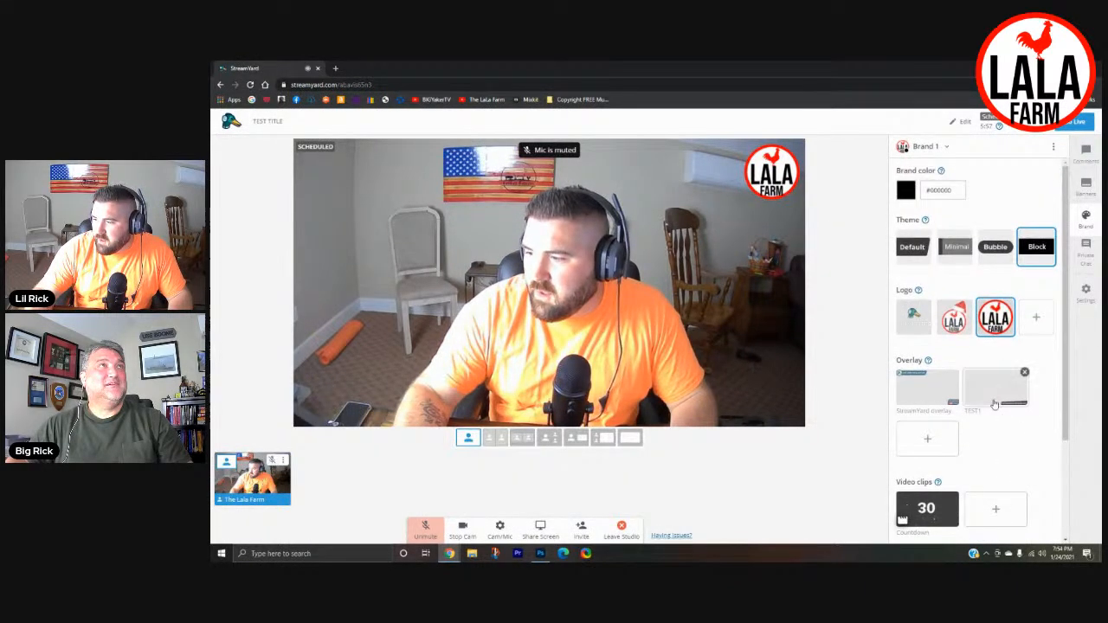
left_click(996, 398)
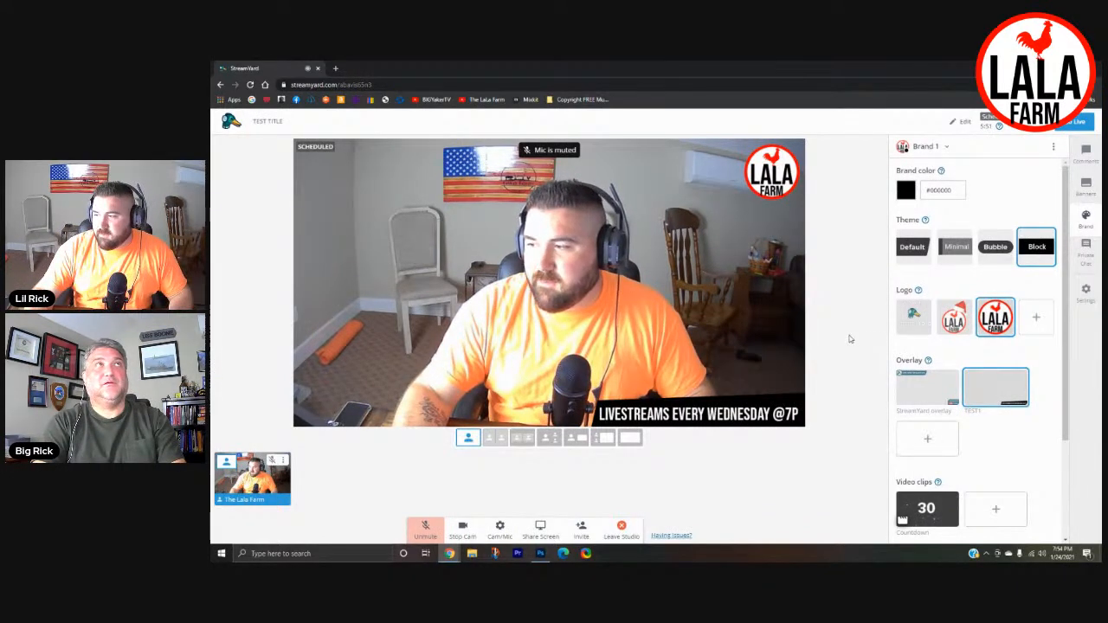
left_click(540, 557)
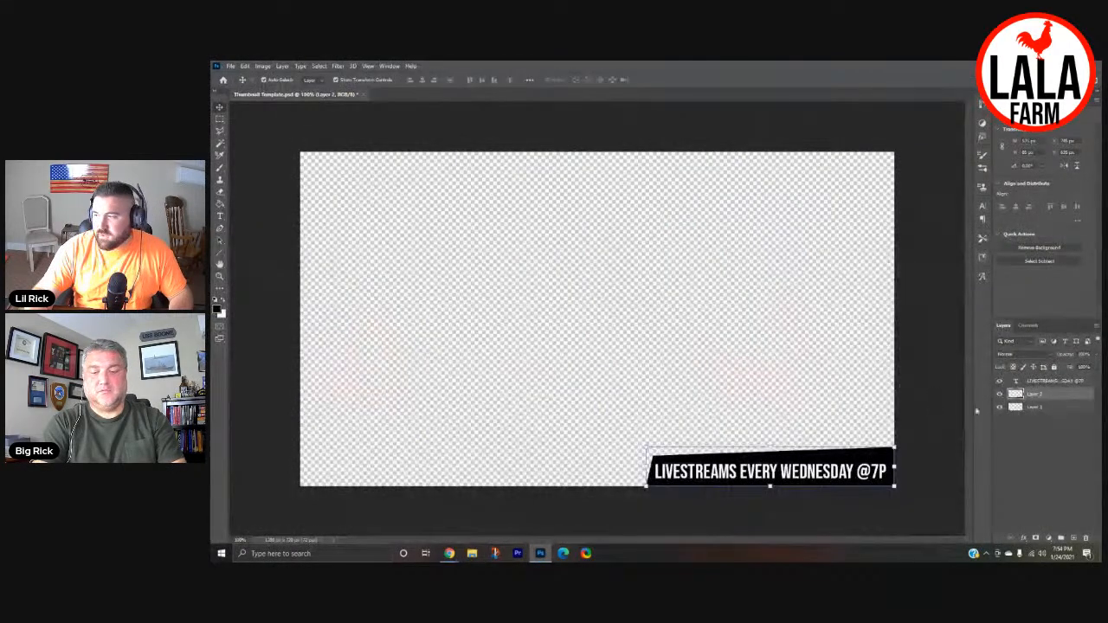
left_click(1085, 537)
key("Return")
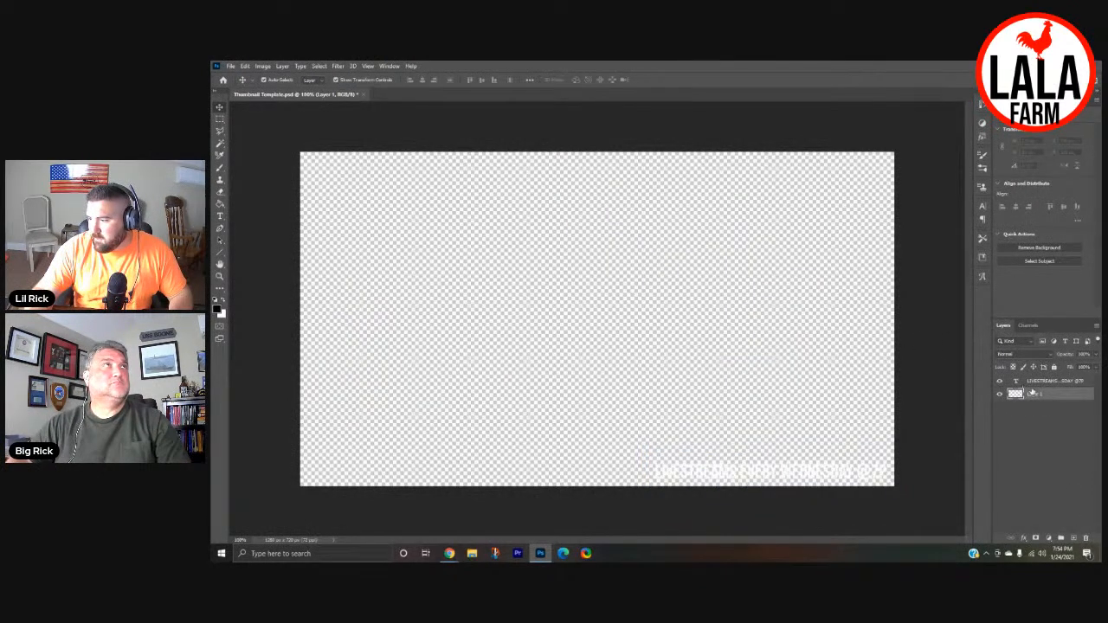
left_click(1040, 382)
left_click(1085, 538)
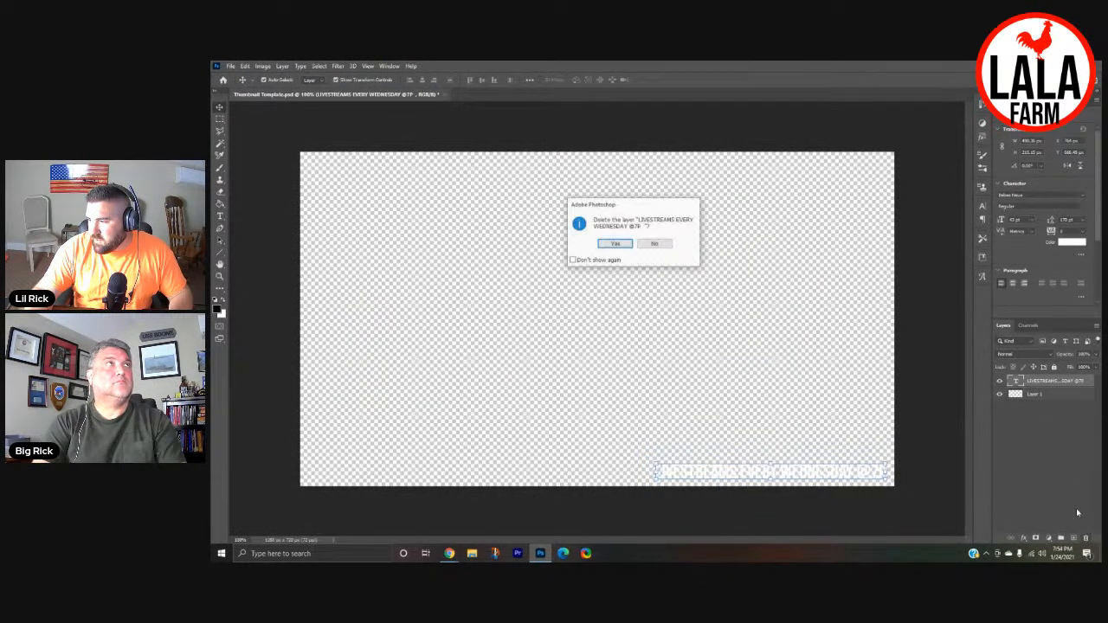
left_click(617, 244)
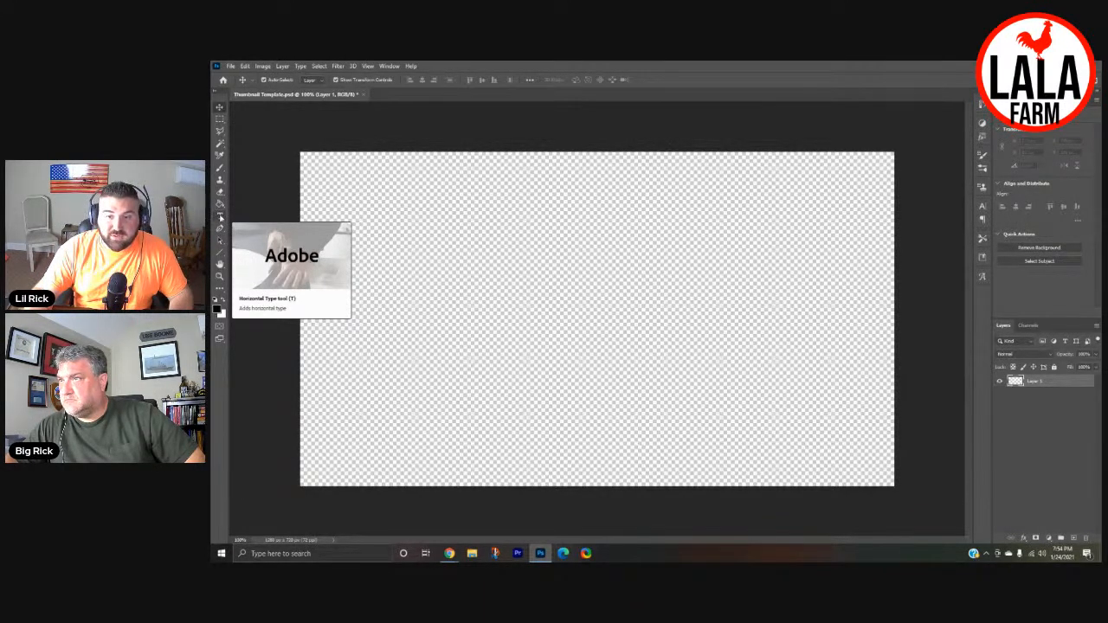
- Add the first host's nickname as white text and place it in the canvas's lower-left corner
left_click(220, 216)
left_click(501, 263)
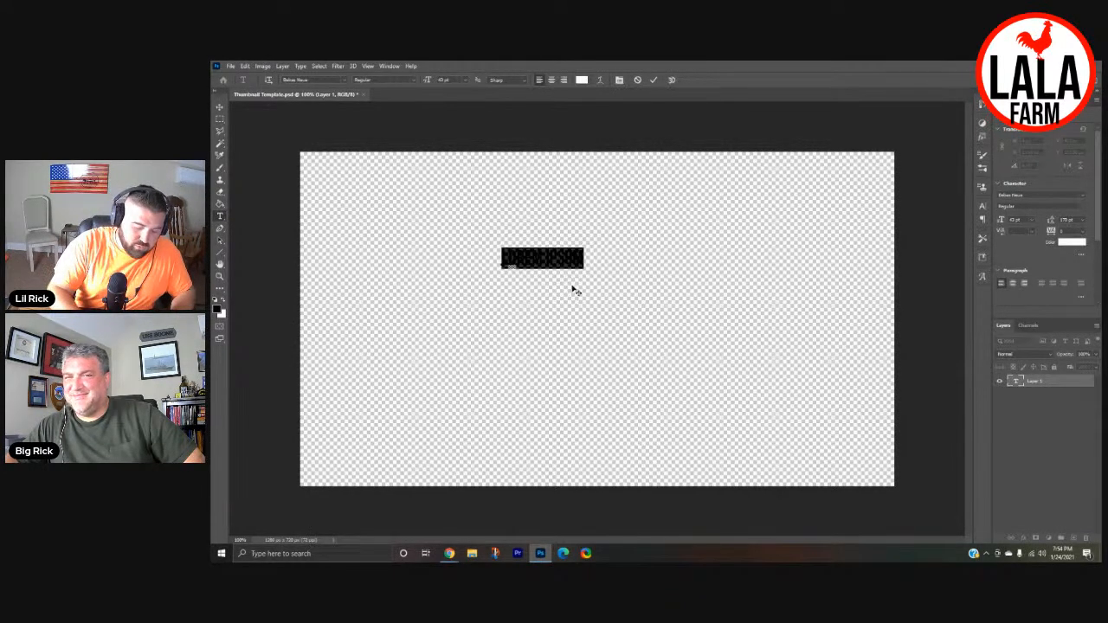
type("THI")
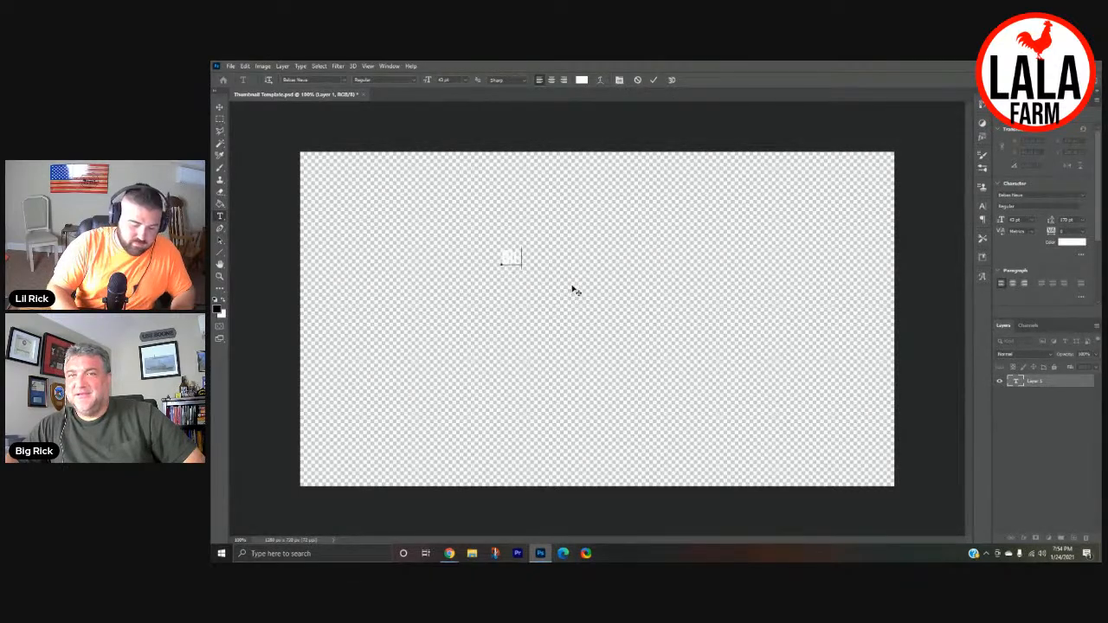
type("S")
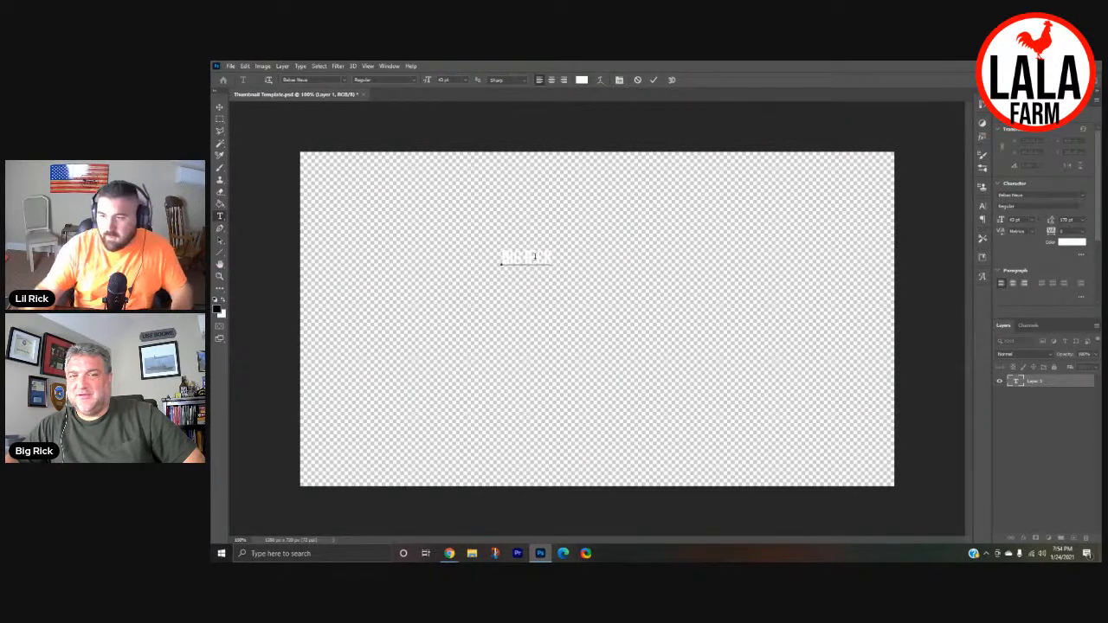
left_click(220, 109)
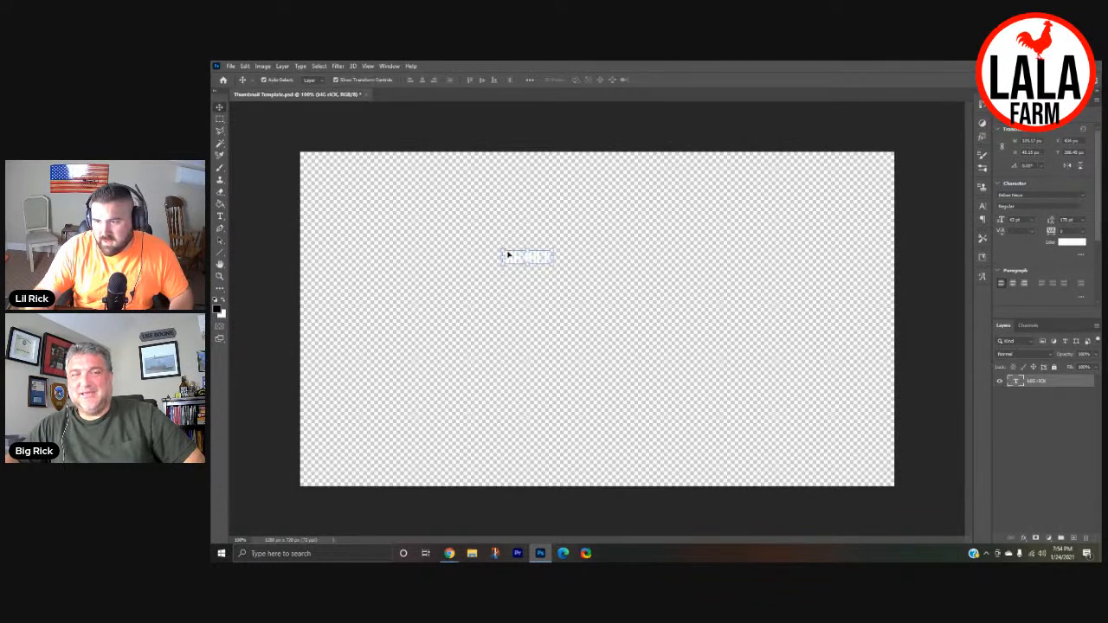
left_click_drag(514, 260, 343, 460)
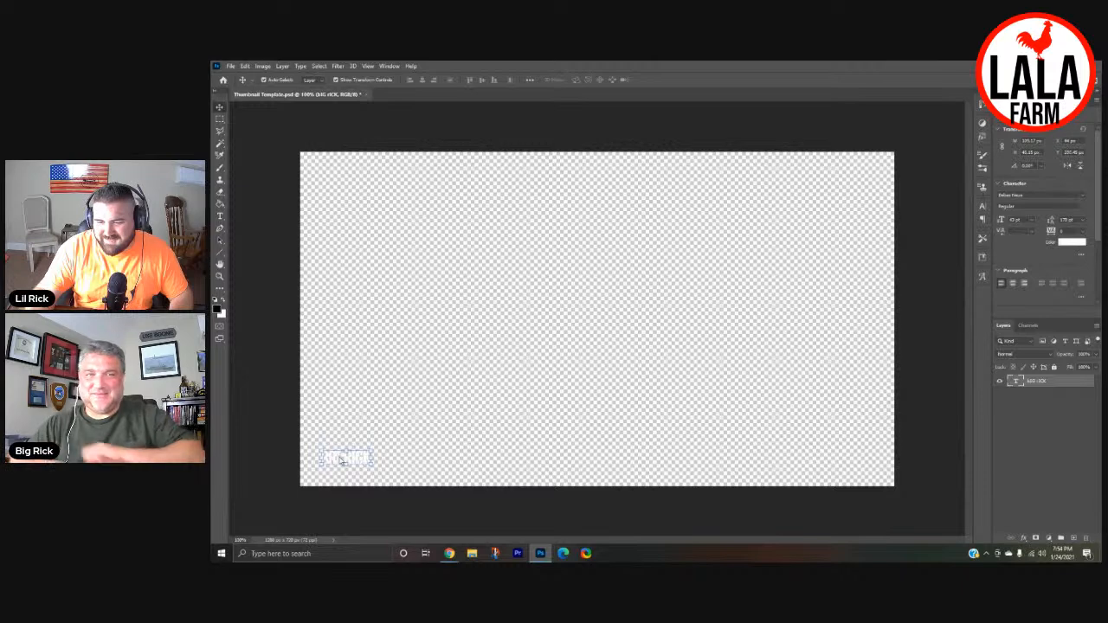
- Enlarge the nickname text to 67 pt and move it slightly closer to the canvas's bottom edge
double_click(339, 459)
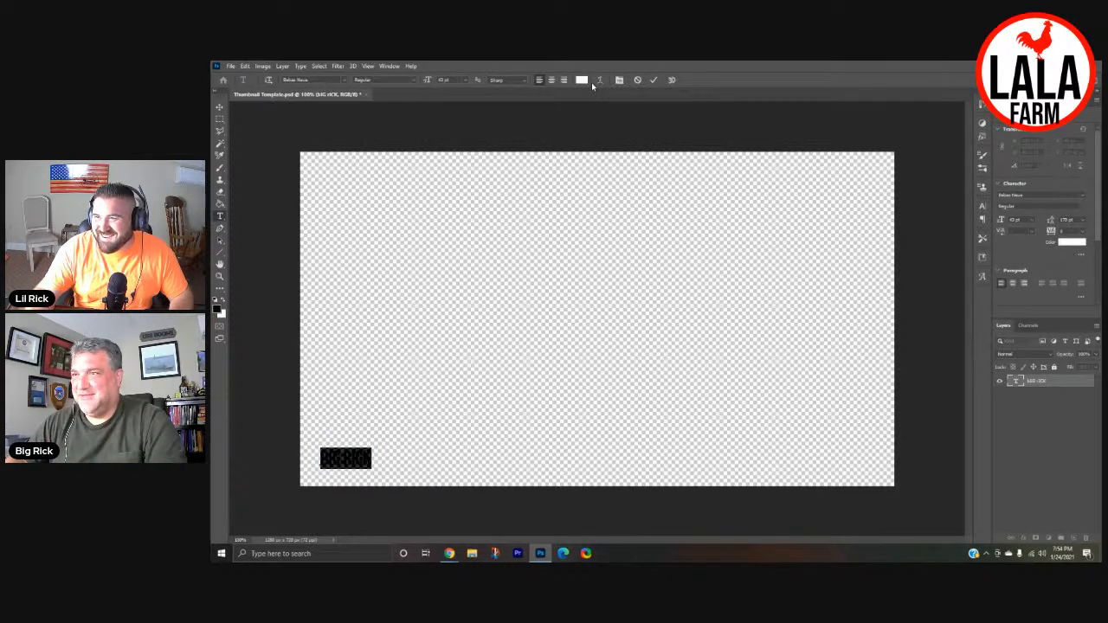
left_click_drag(428, 79, 442, 80)
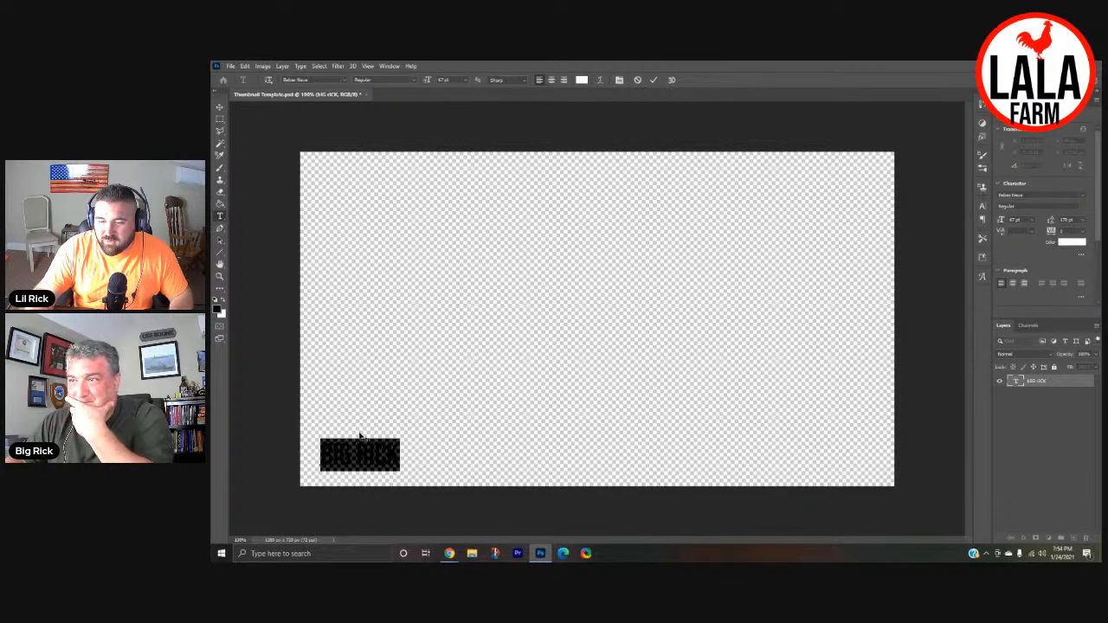
left_click(220, 109)
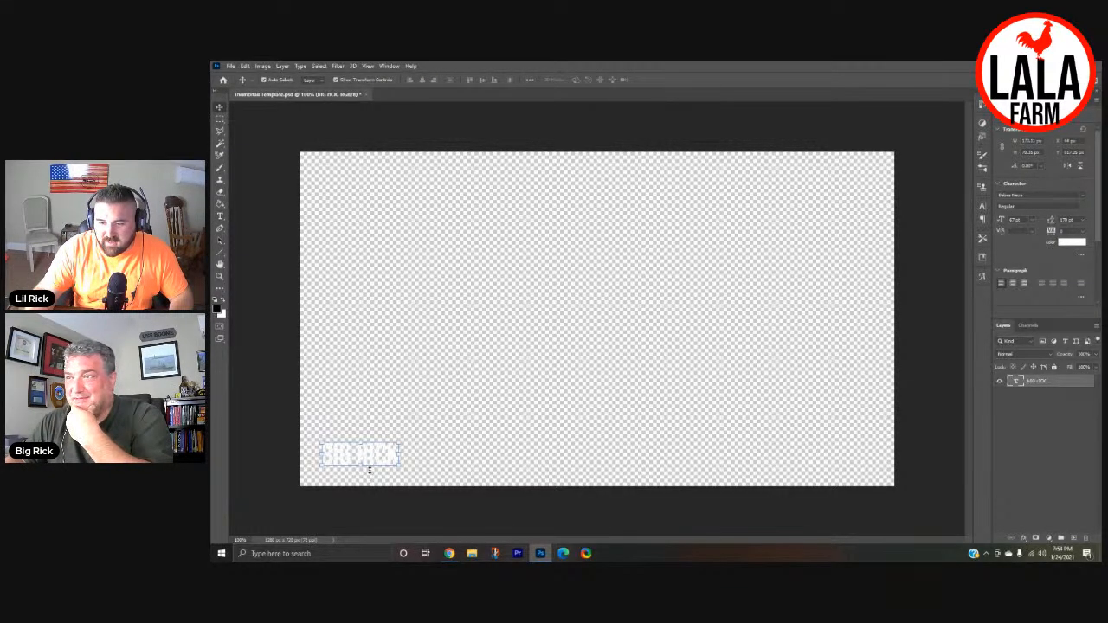
left_click_drag(359, 455, 361, 467)
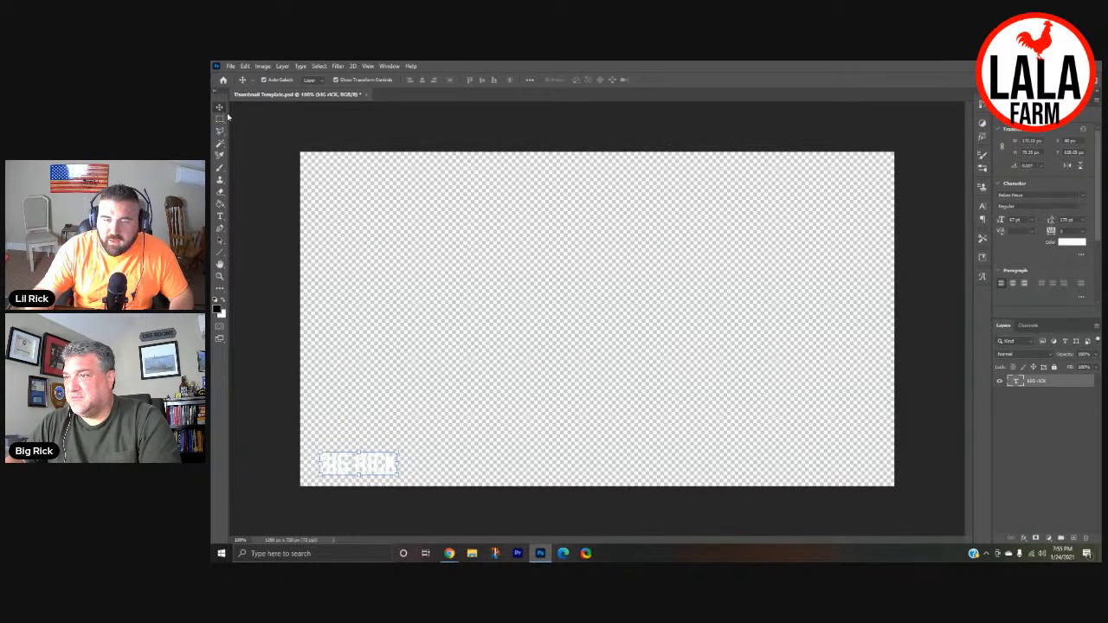
- Add the second host's nickname as matching white text and place it in the canvas's lower-right corner
left_click(220, 216)
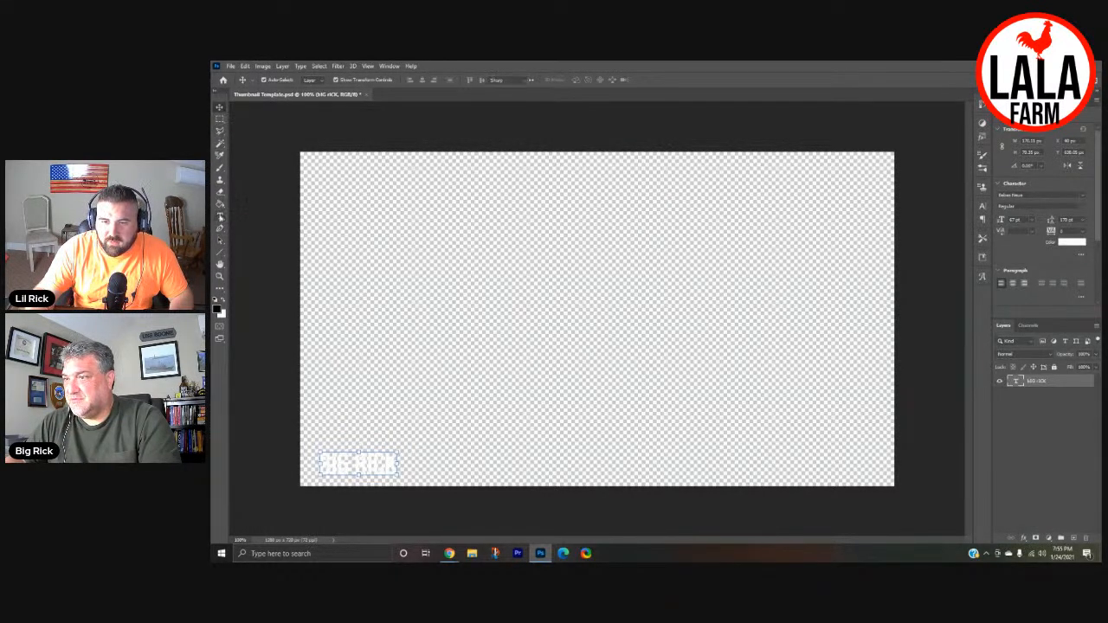
left_click(549, 257)
type("LIL R")
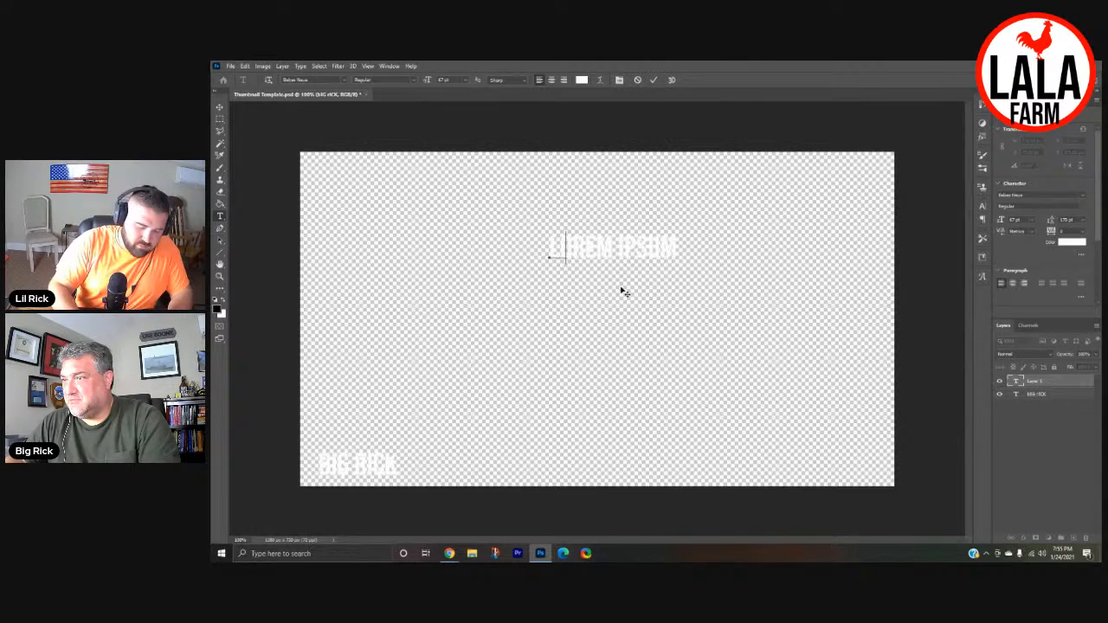
type("ICK")
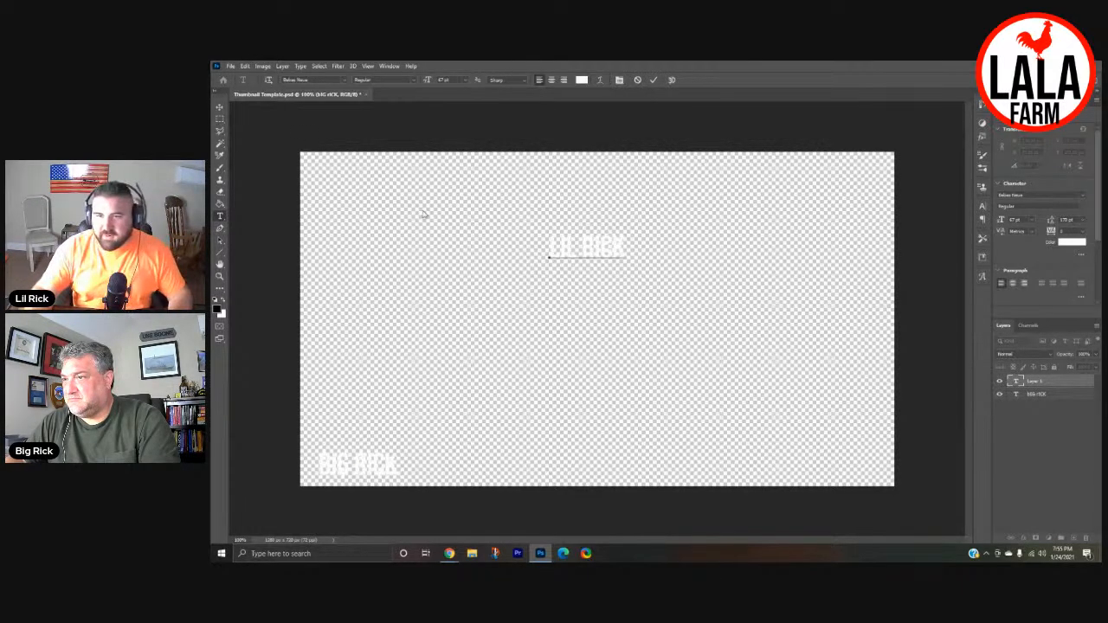
left_click(219, 107)
left_click_drag(565, 253, 815, 468)
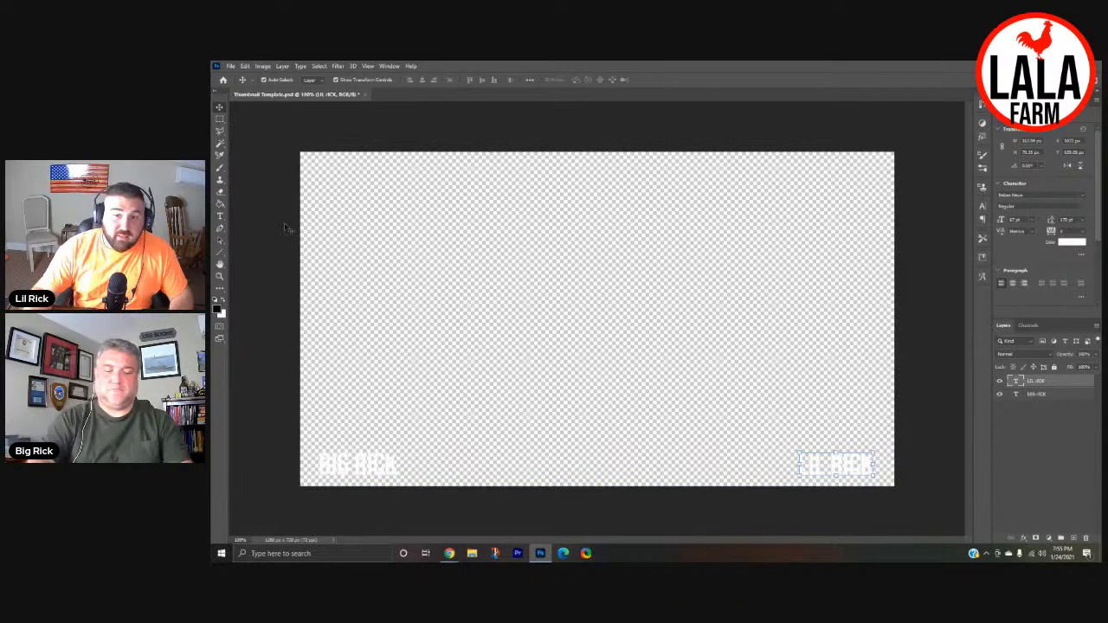
- Place the Red Rooster image from the file folder, scale it to about 59%, and position it at the canvas's bottom centre
mouse_move(449, 553)
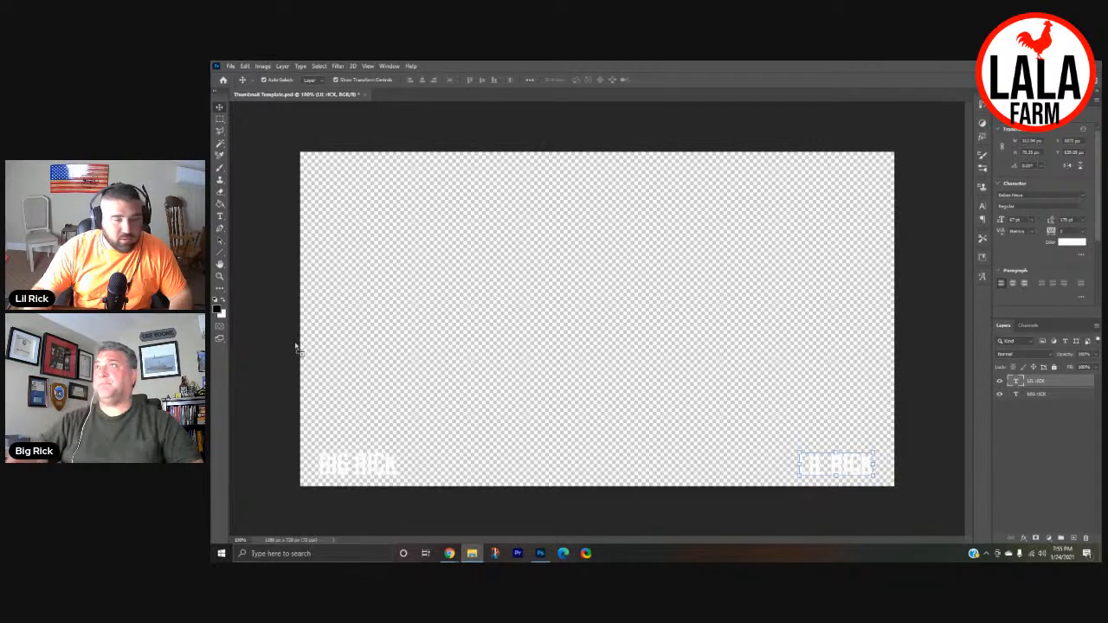
left_click_drag(575, 355, 571, 348)
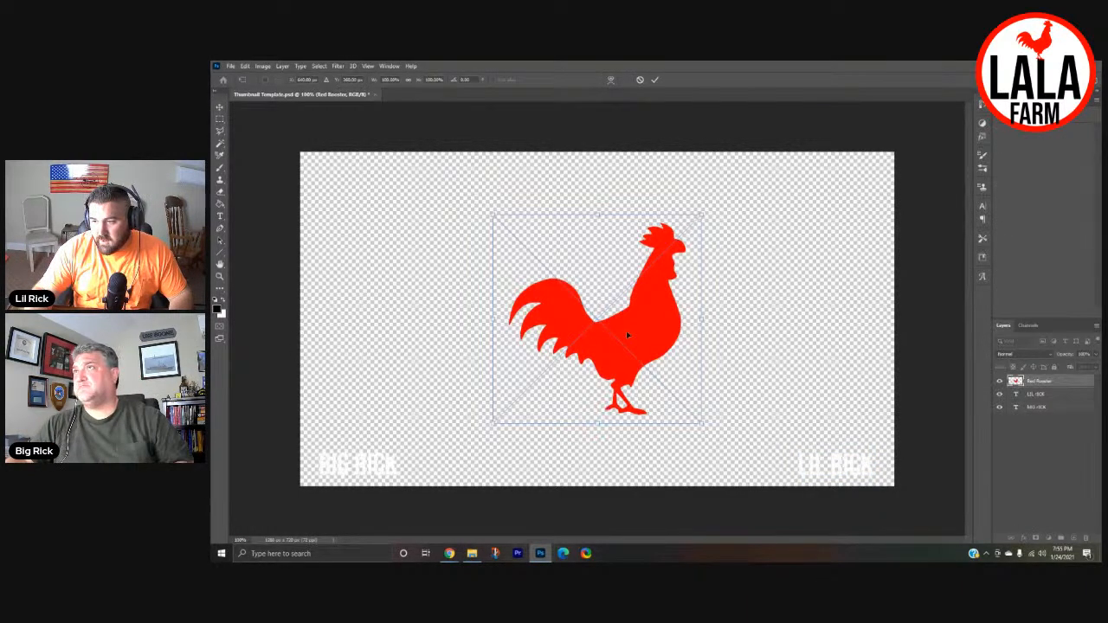
left_click_drag(701, 214, 606, 296)
left_click_drag(595, 382, 626, 445)
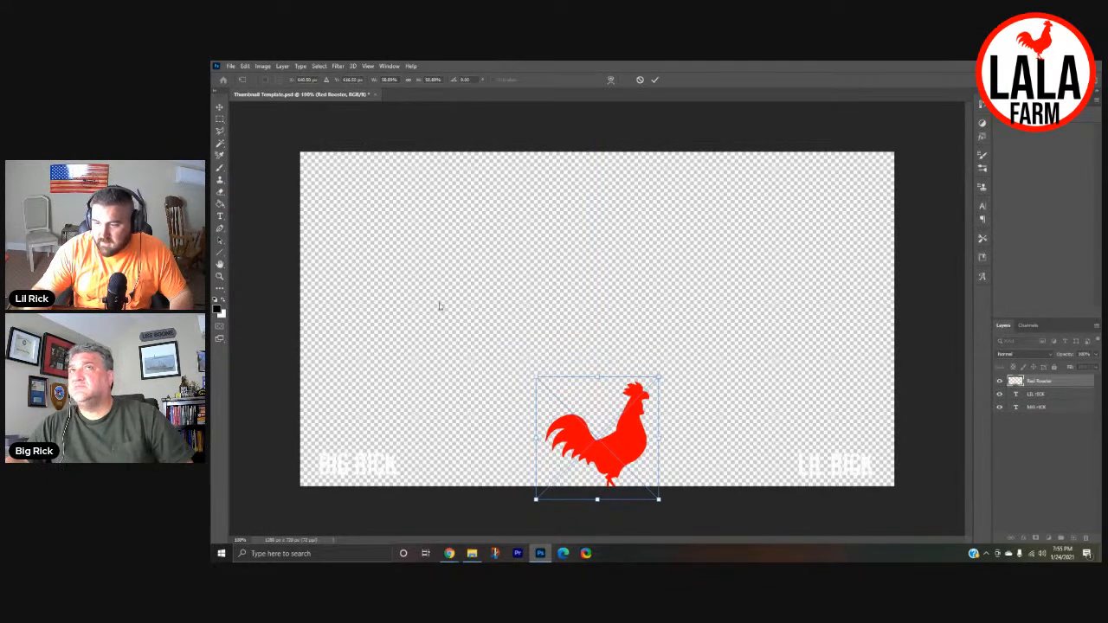
key("Return")
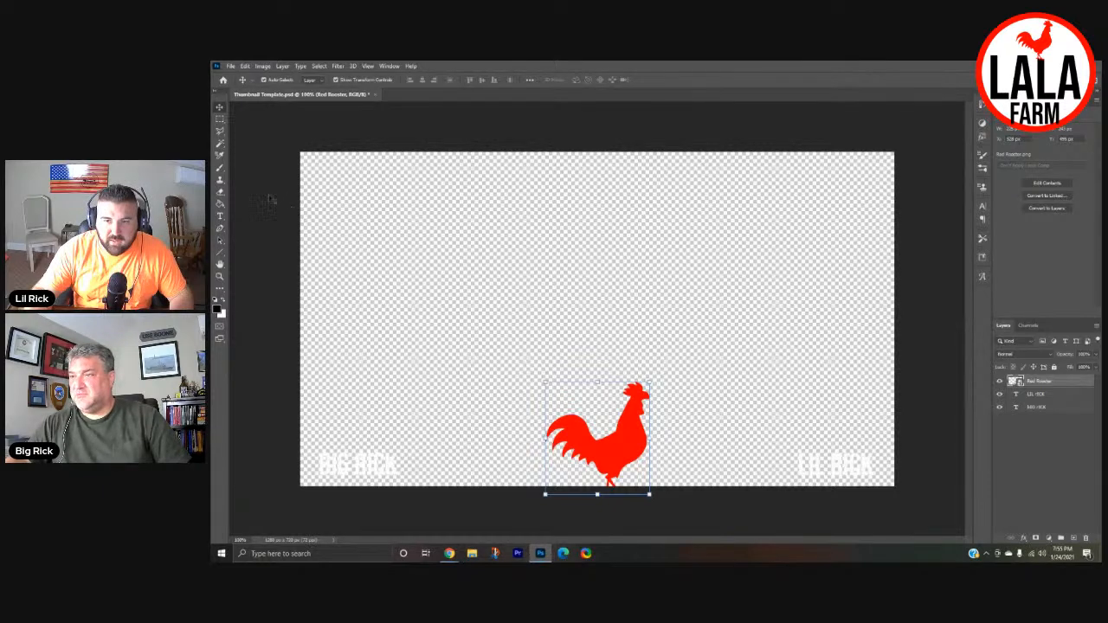
- Draw a black-filled polygonal box behind the lower-left nickname on a new layer beneath all the other layers
left_click(221, 131)
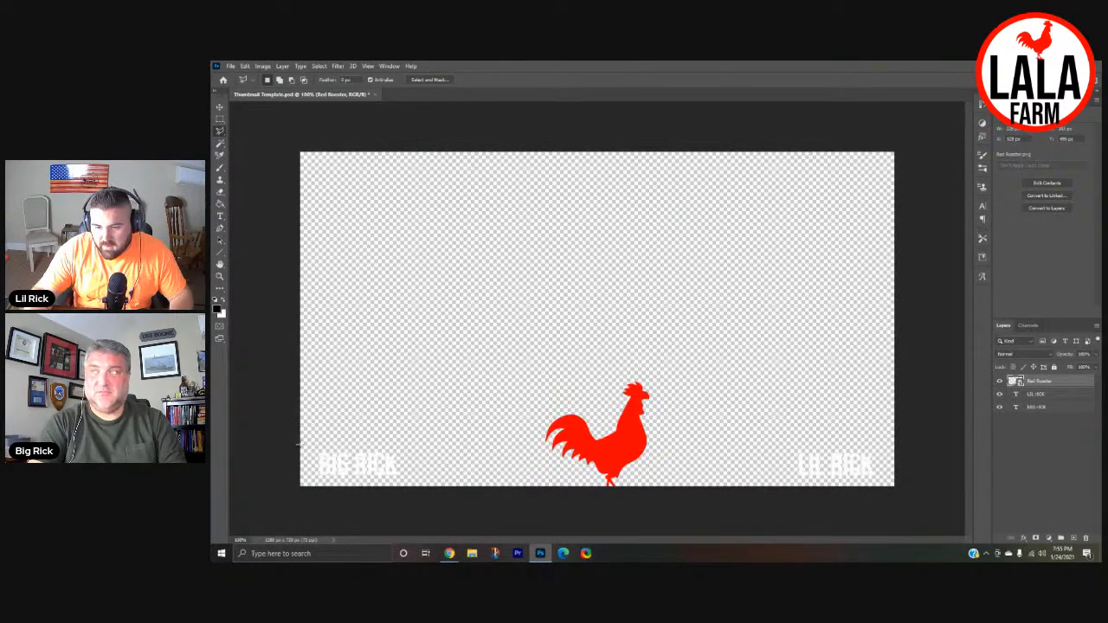
left_click(405, 447)
left_click(408, 494)
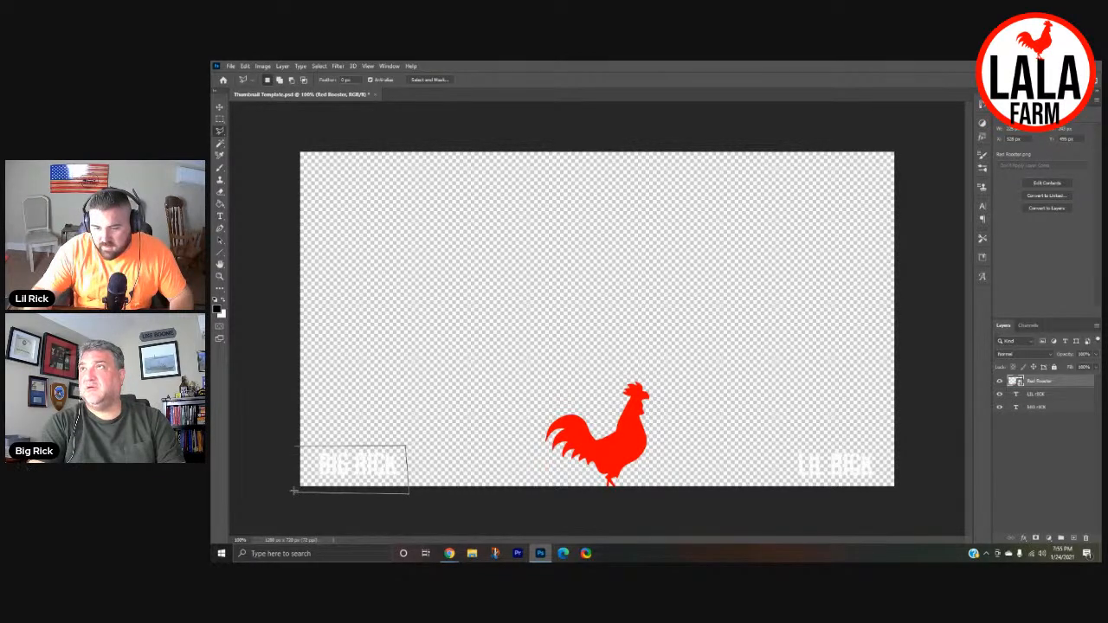
left_click(296, 447)
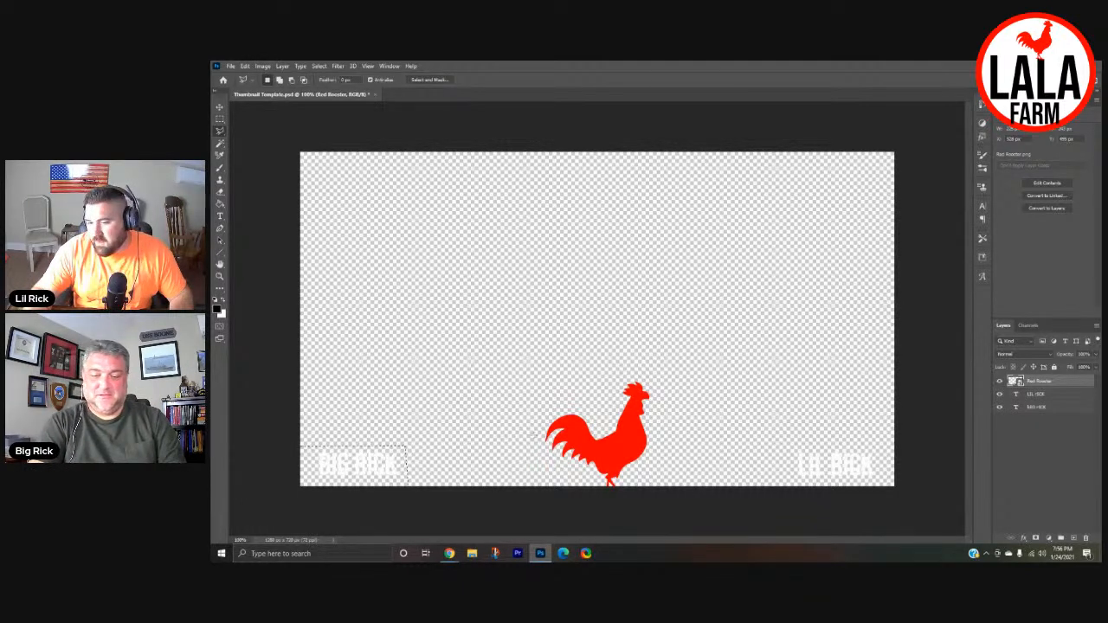
left_click(1074, 538)
left_click_drag(1039, 383, 1042, 436)
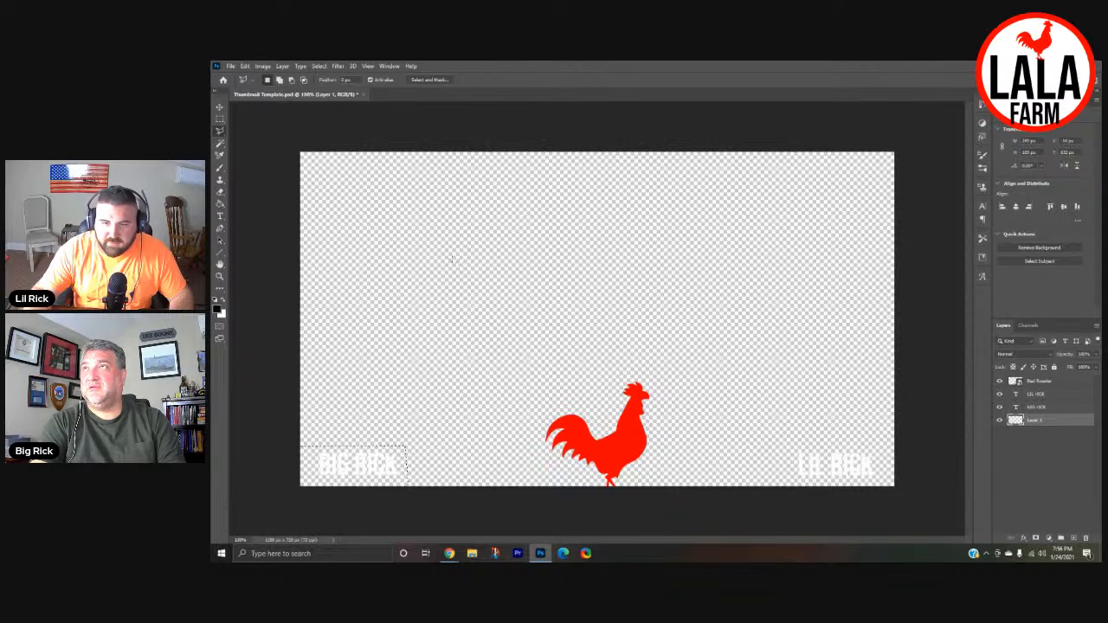
left_click(220, 204)
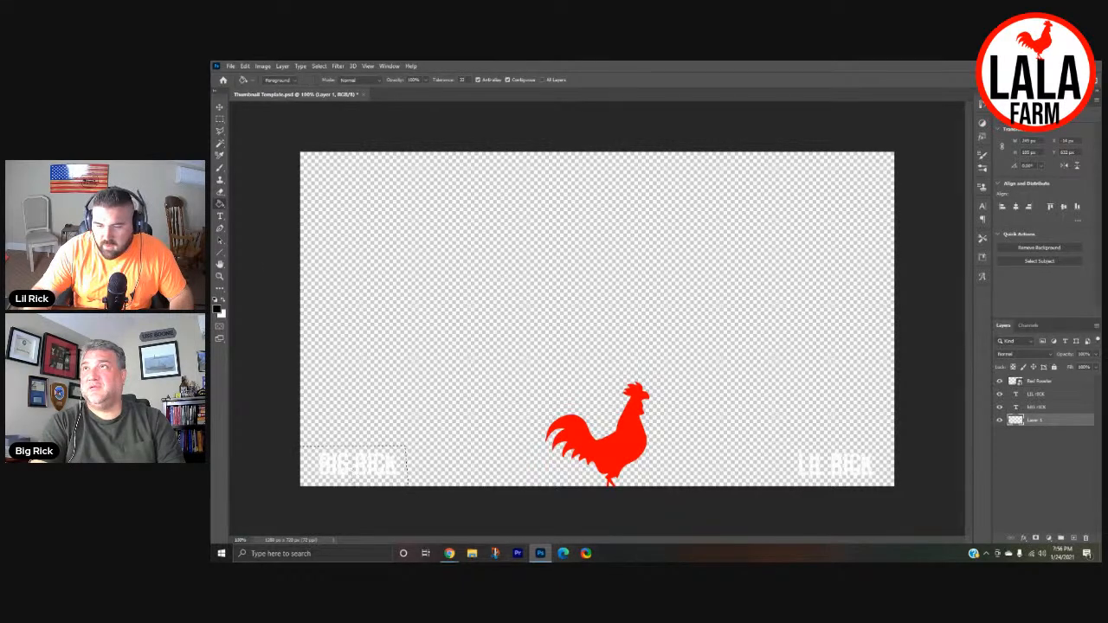
left_click(353, 485)
left_click(220, 130)
mouse_move(537, 486)
left_mouse_down()
mouse_move(538, 404)
mouse_move(596, 399)
mouse_move(620, 375)
mouse_move(672, 379)
mouse_move(662, 440)
mouse_move(673, 509)
mouse_move(703, 395)
mouse_move(708, 404)
mouse_move(695, 400)
left_mouse_up()
left_click(681, 389)
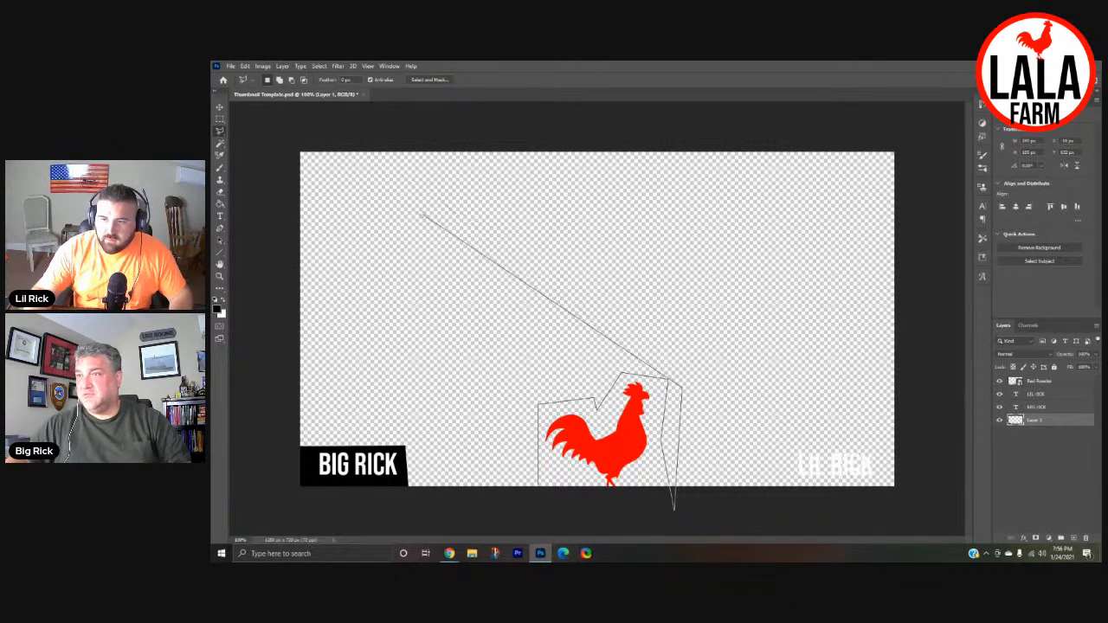
left_click(421, 214)
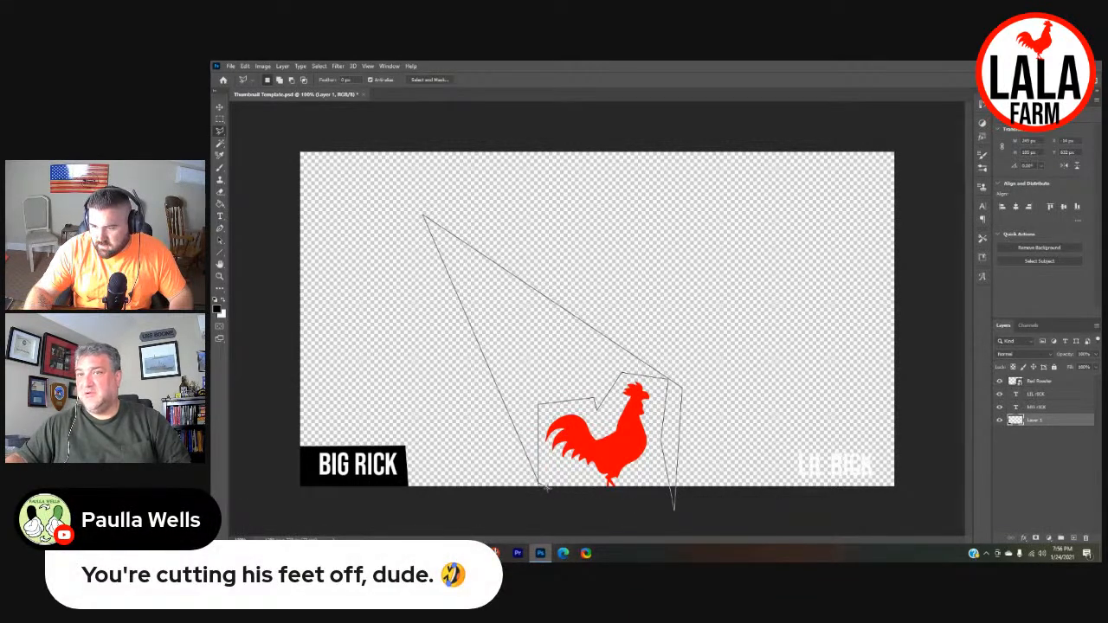
left_click(544, 488)
left_click(319, 65)
left_click(337, 86)
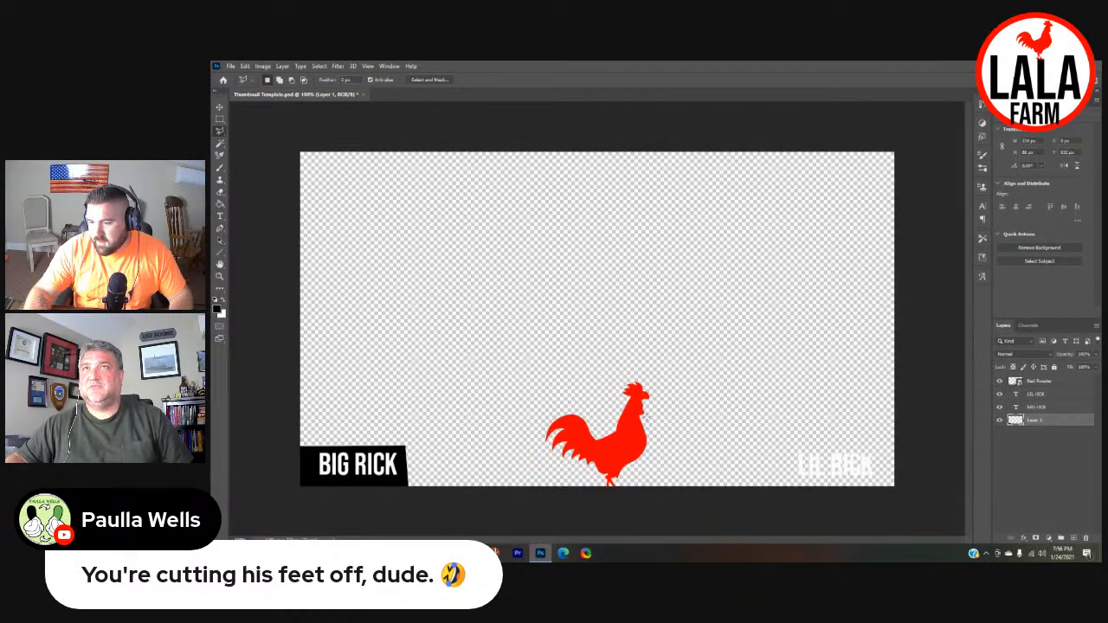
- Move the red rooster up slightly so its feet sit inside the canvas's bottom edge
left_click(220, 107)
left_click_drag(605, 449, 604, 437)
left_click(699, 500)
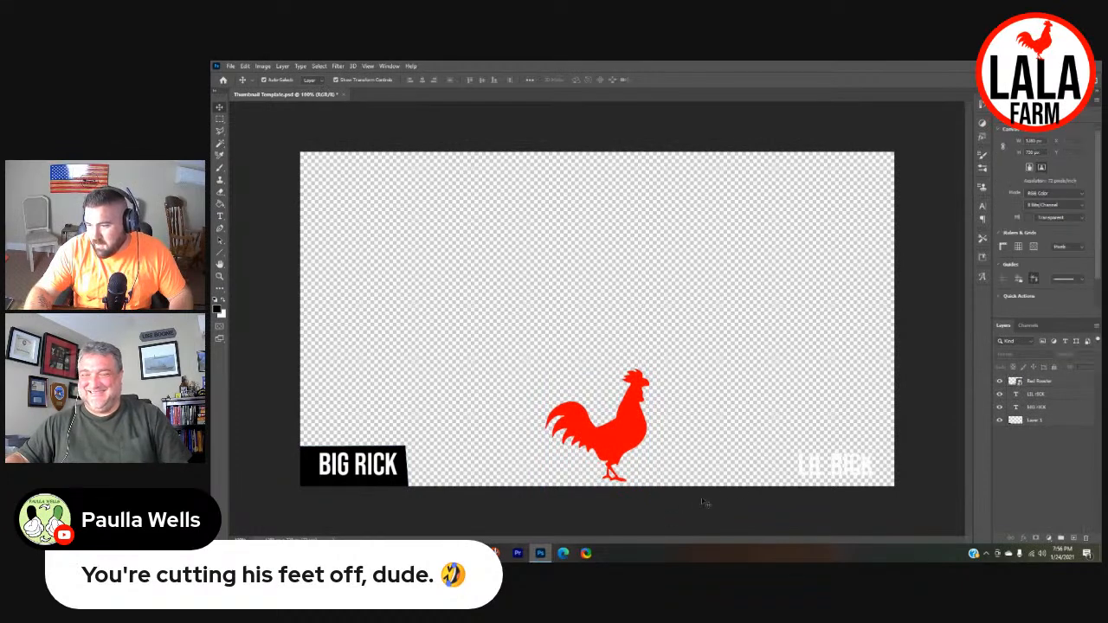
- Open the Red Rooster layer's blending options and apply a Stroke effect to it
left_click(1036, 382)
right_click(1037, 384)
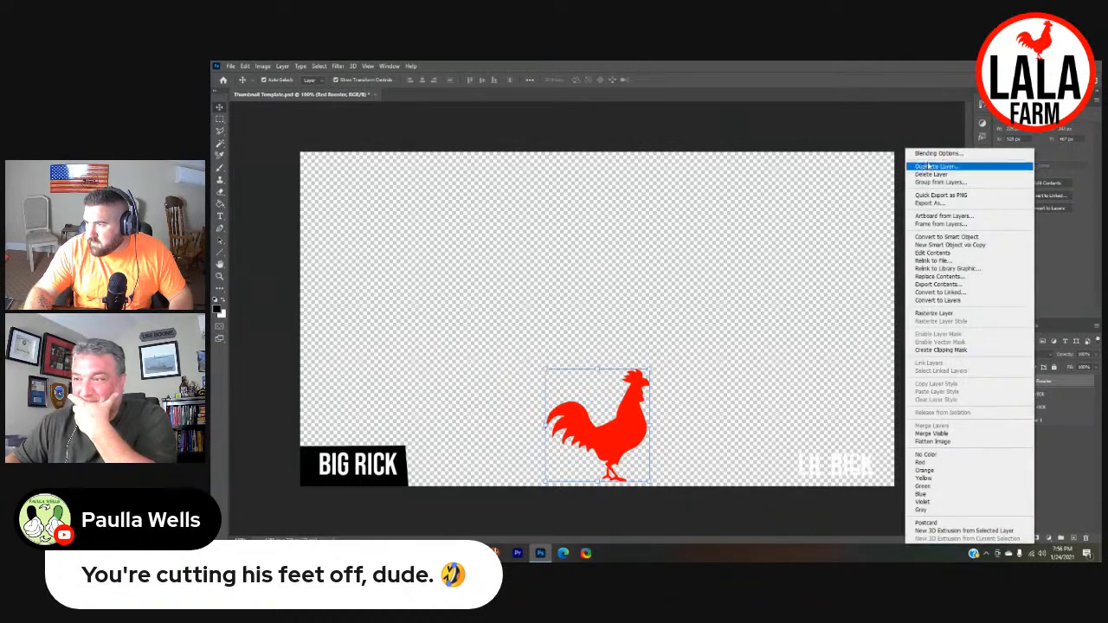
left_click(1049, 388)
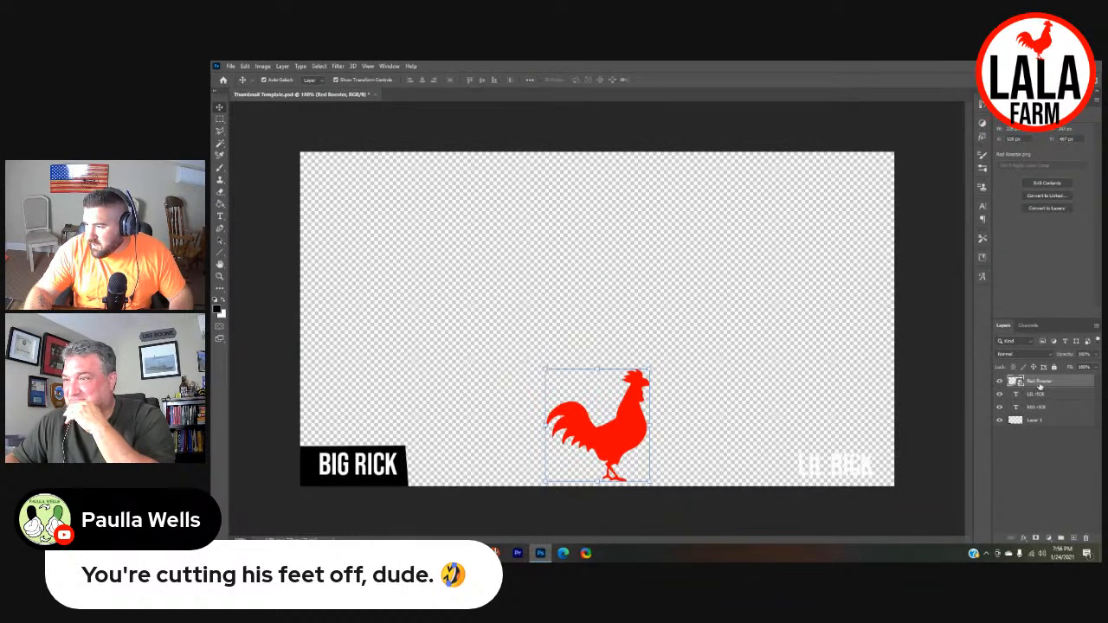
right_click(1039, 387)
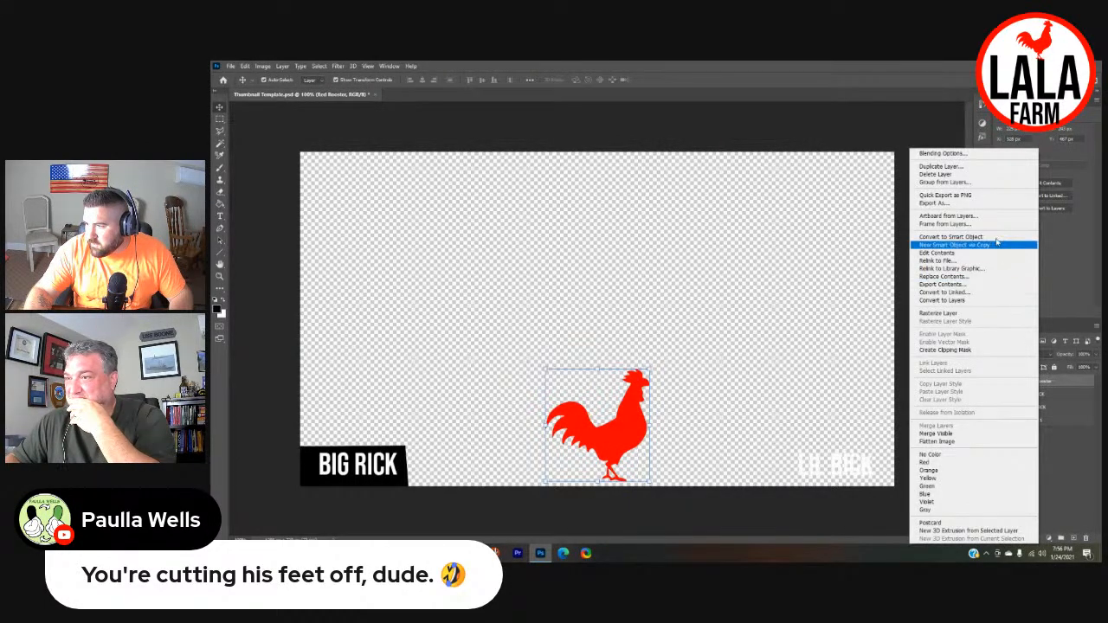
left_click(1052, 384)
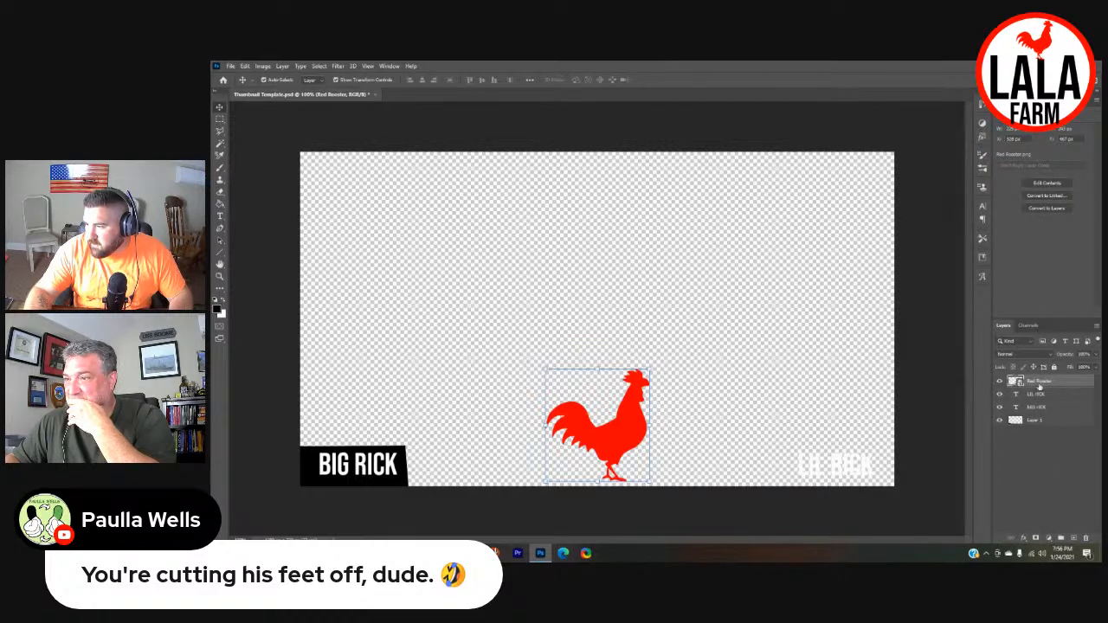
right_click(1038, 385)
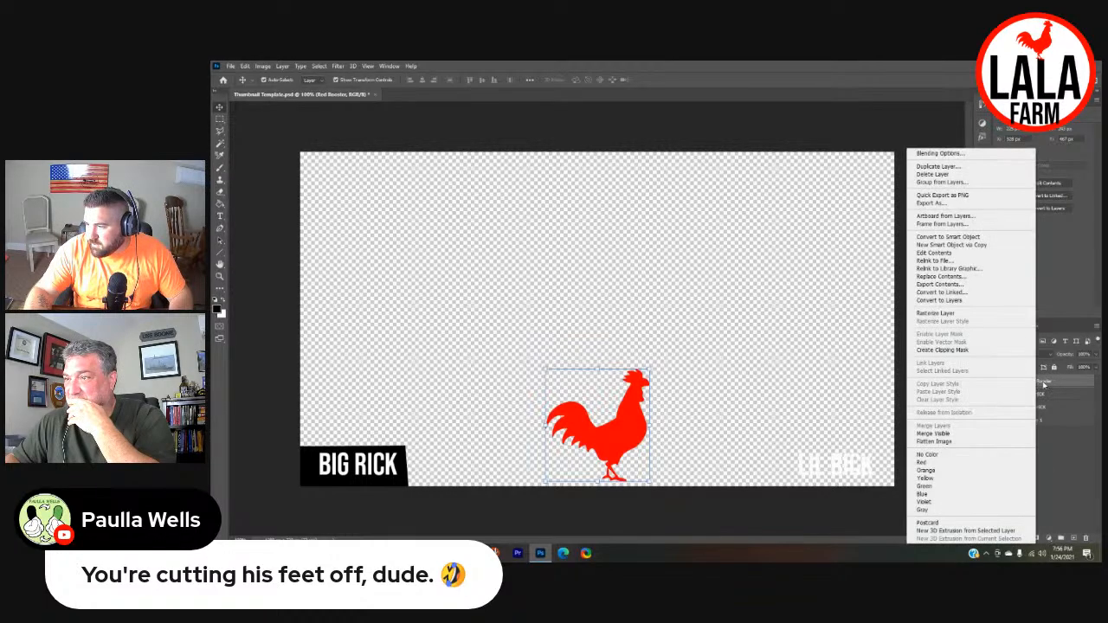
left_click(935, 154)
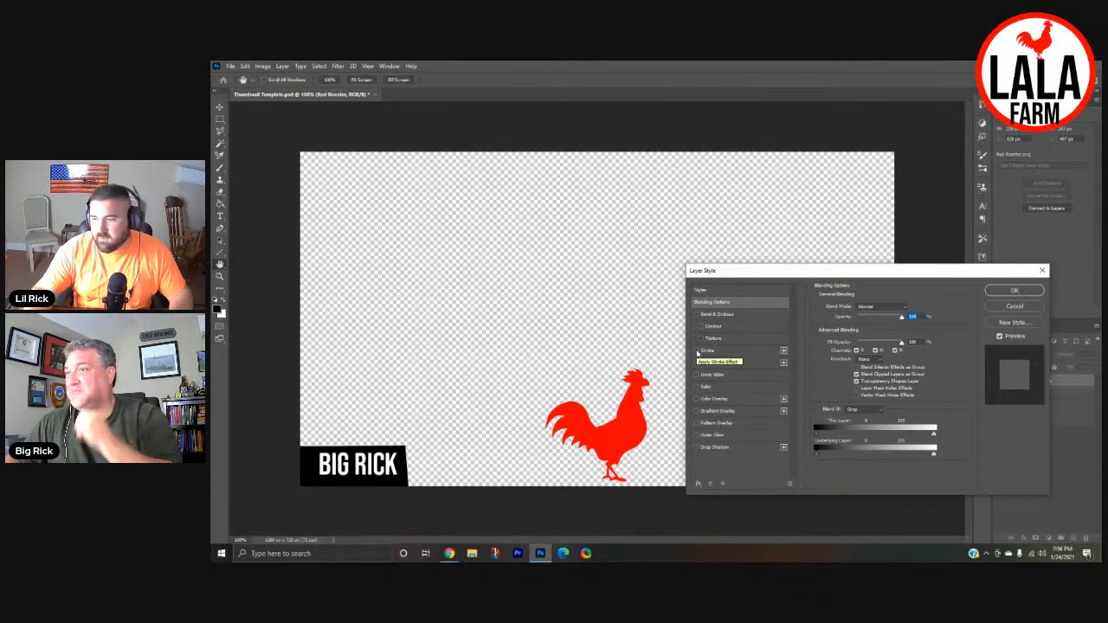
left_click(697, 350)
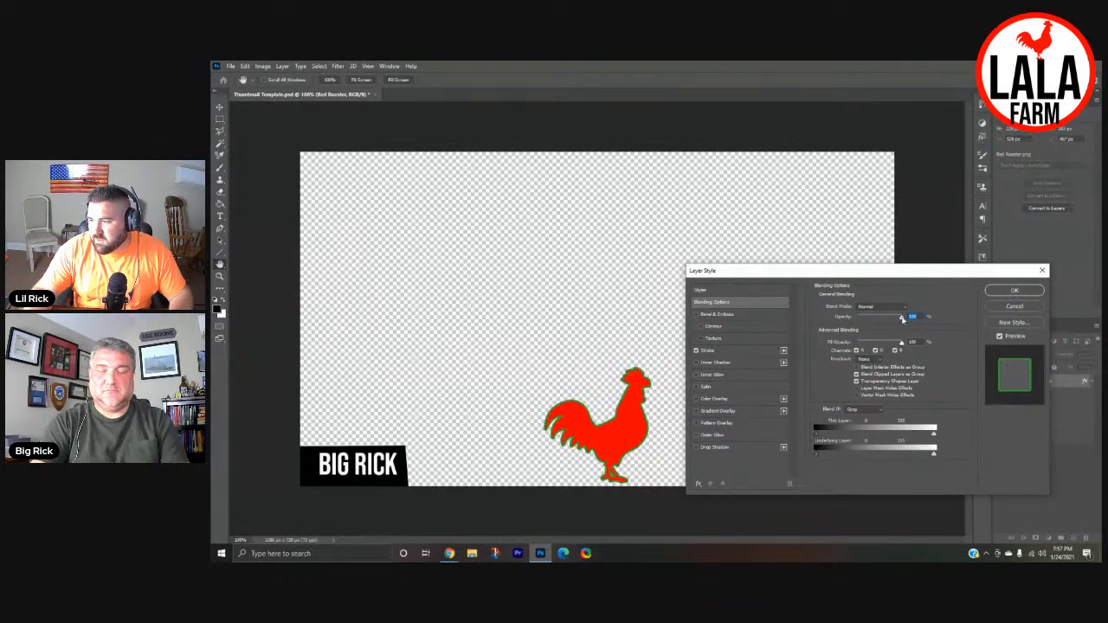
left_click(744, 350)
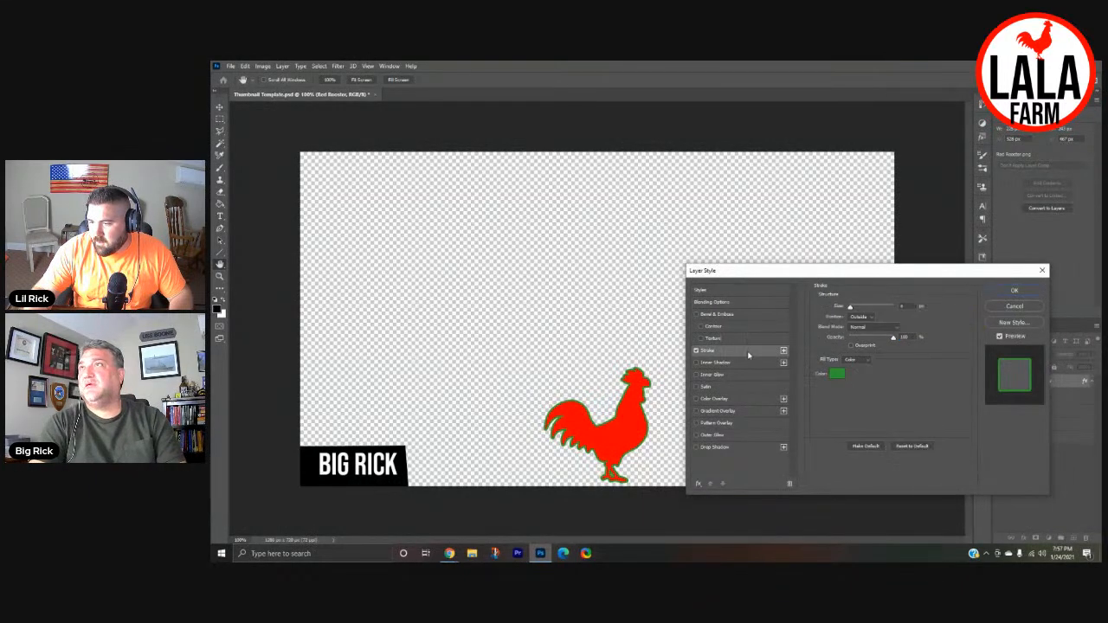
- Set the rooster's stroke colour to black (000000) and increase the stroke size to thicken the outline
left_click(834, 377)
type("000000")
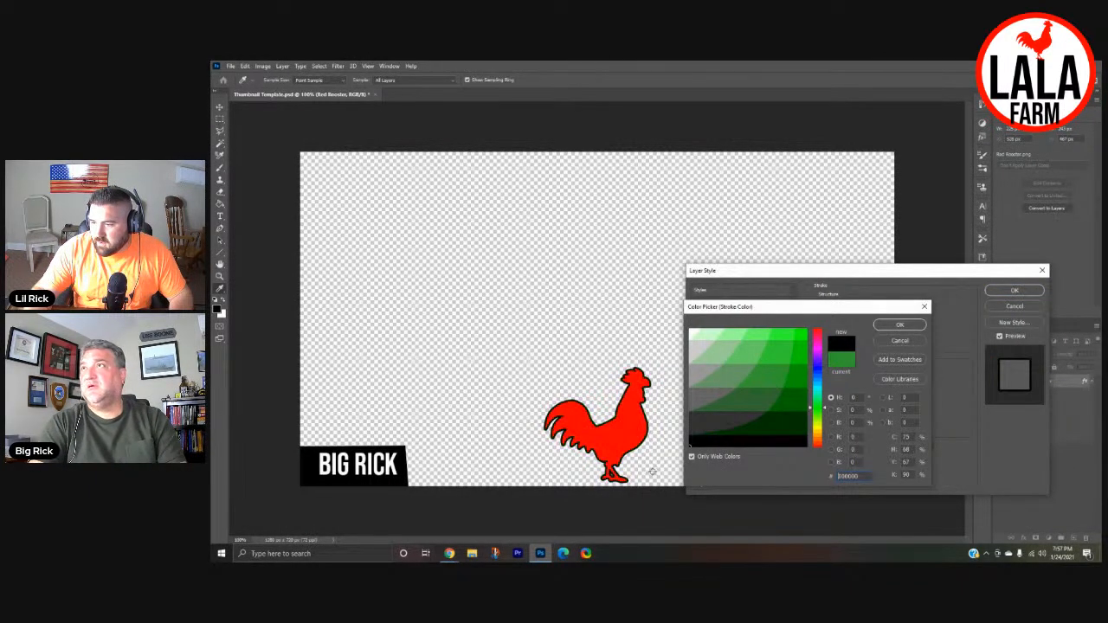
left_click(899, 325)
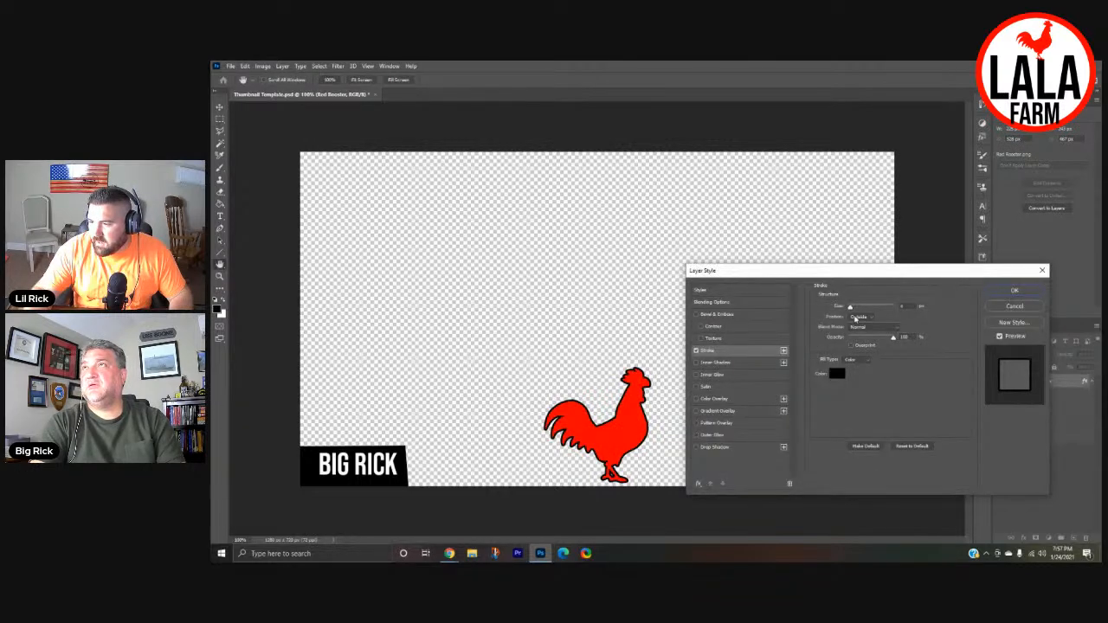
left_click_drag(851, 309, 854, 311)
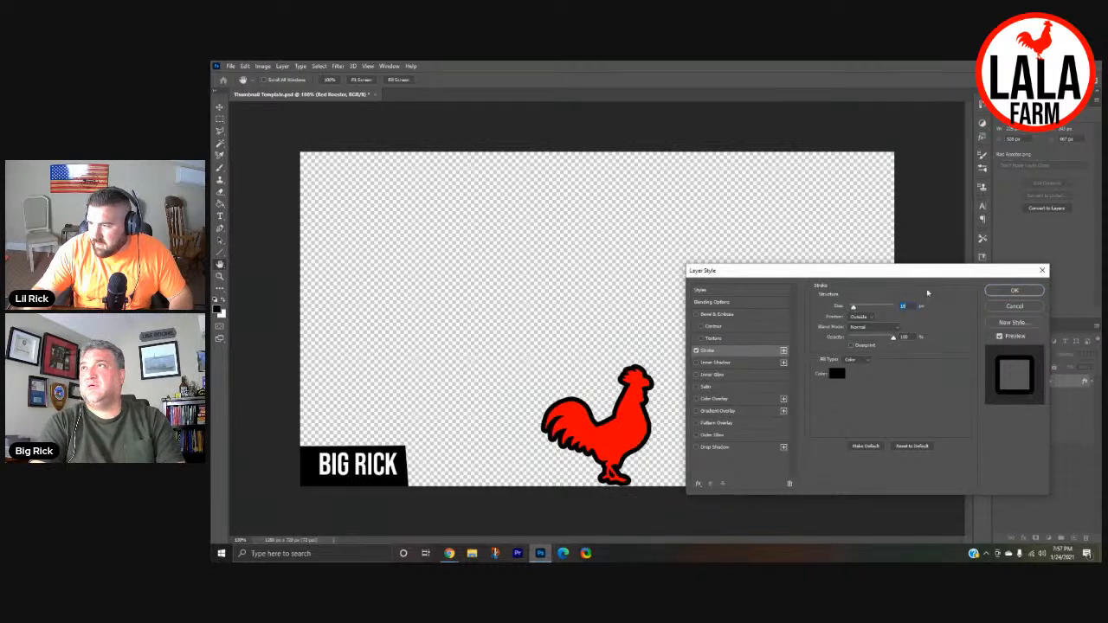
left_click(1015, 291)
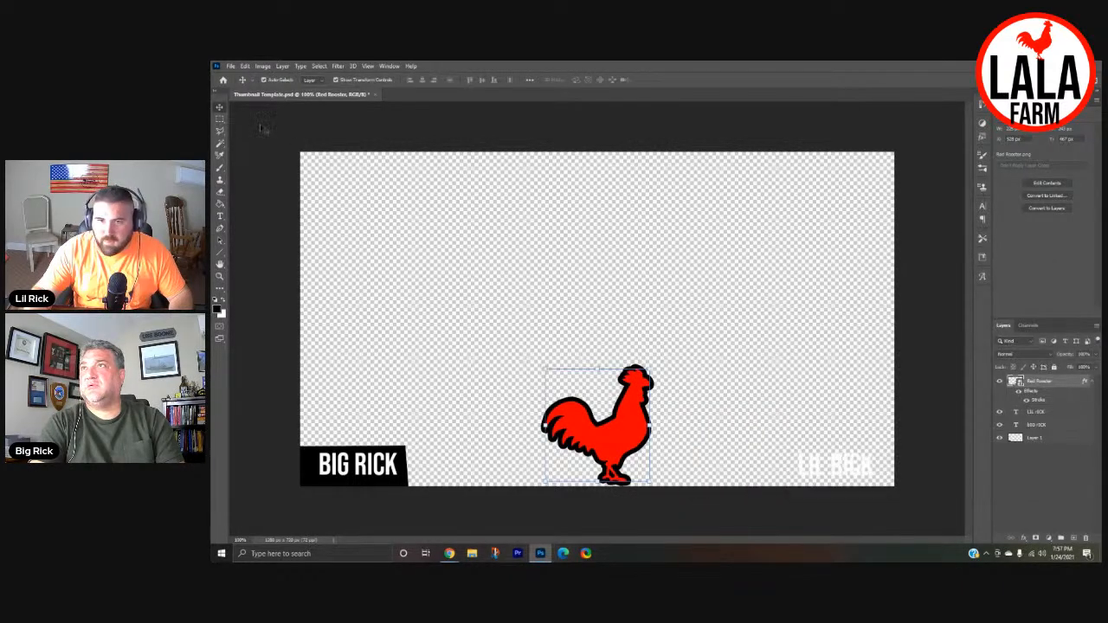
- Move the outlined rooster down slightly so its feet extend just past the canvas's bottom edge
left_click_drag(626, 435, 623, 439)
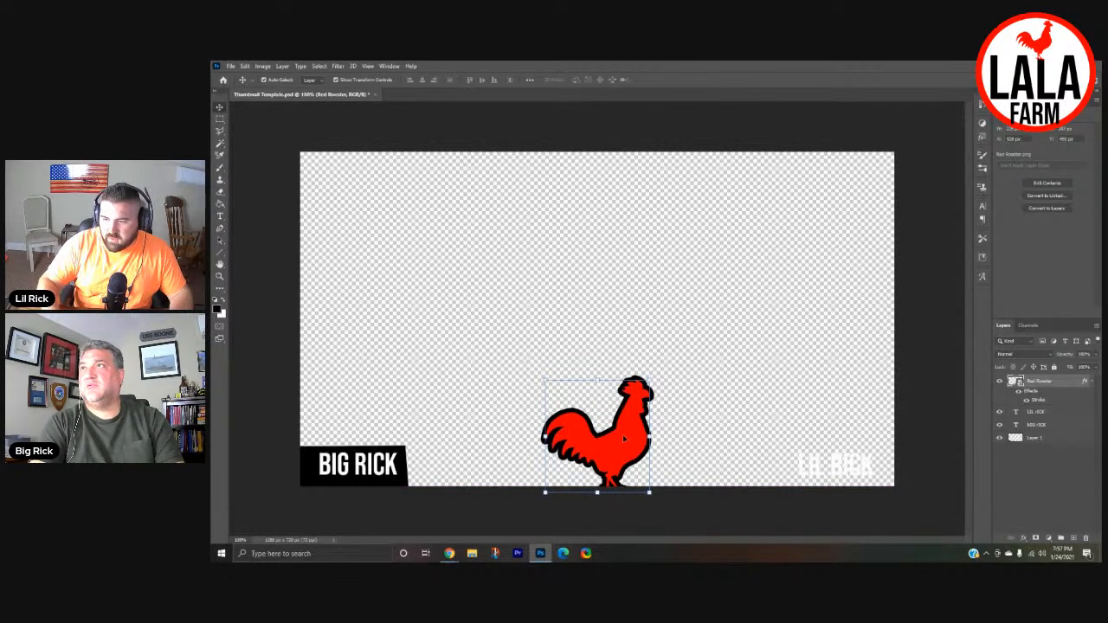
left_click(790, 422)
- Draw a polygonal selection around the lower-right nickname and fill it with black on Layer 1, behind the text
left_click(220, 130)
mouse_move(899, 451)
left_mouse_down()
mouse_move(908, 490)
mouse_move(790, 494)
mouse_move(793, 447)
mouse_move(897, 448)
left_mouse_up()
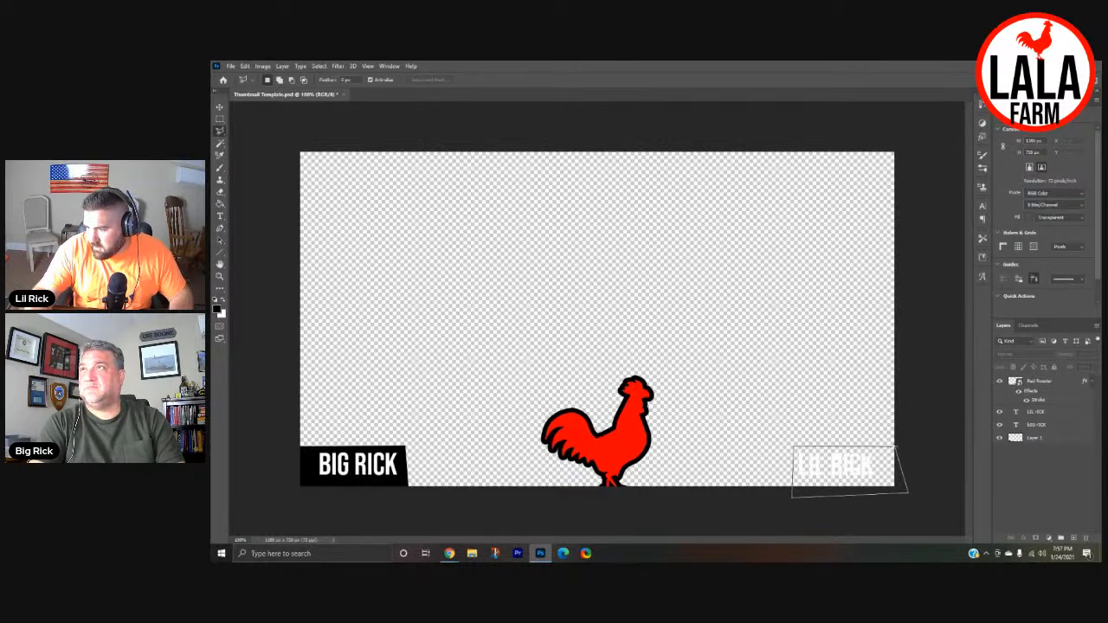
left_click_drag(901, 452, 898, 450)
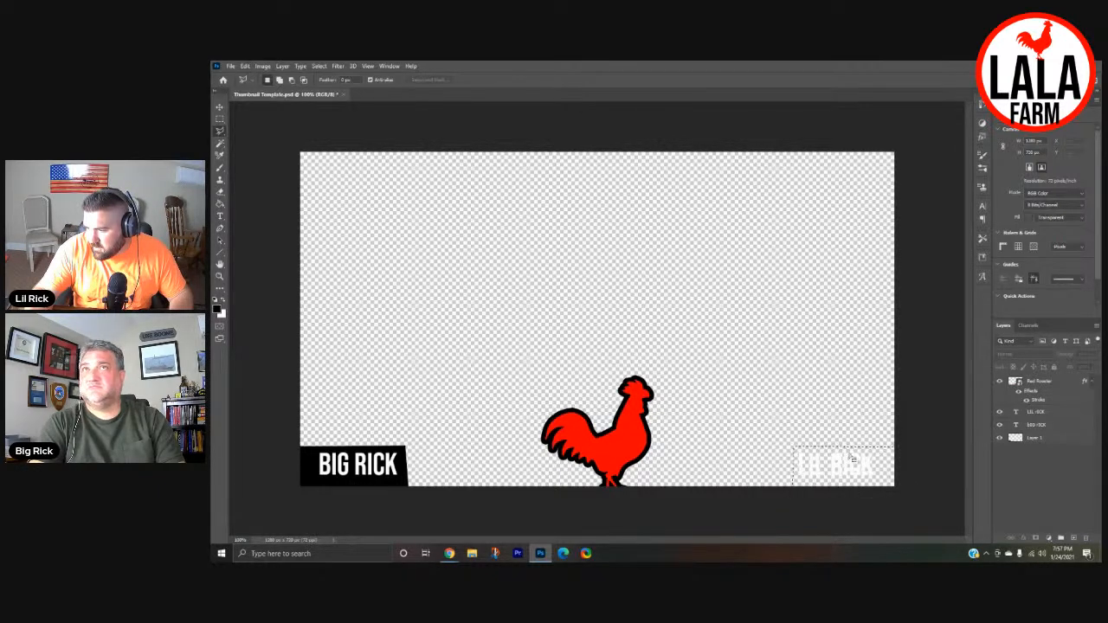
left_click(220, 204)
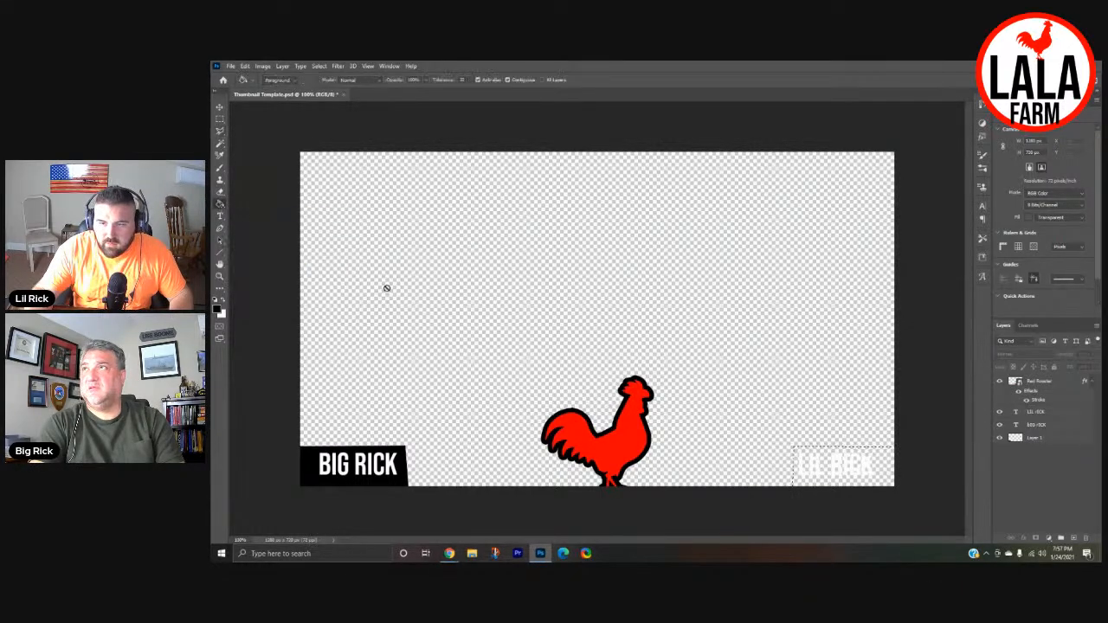
left_click(1032, 439)
left_click(885, 468)
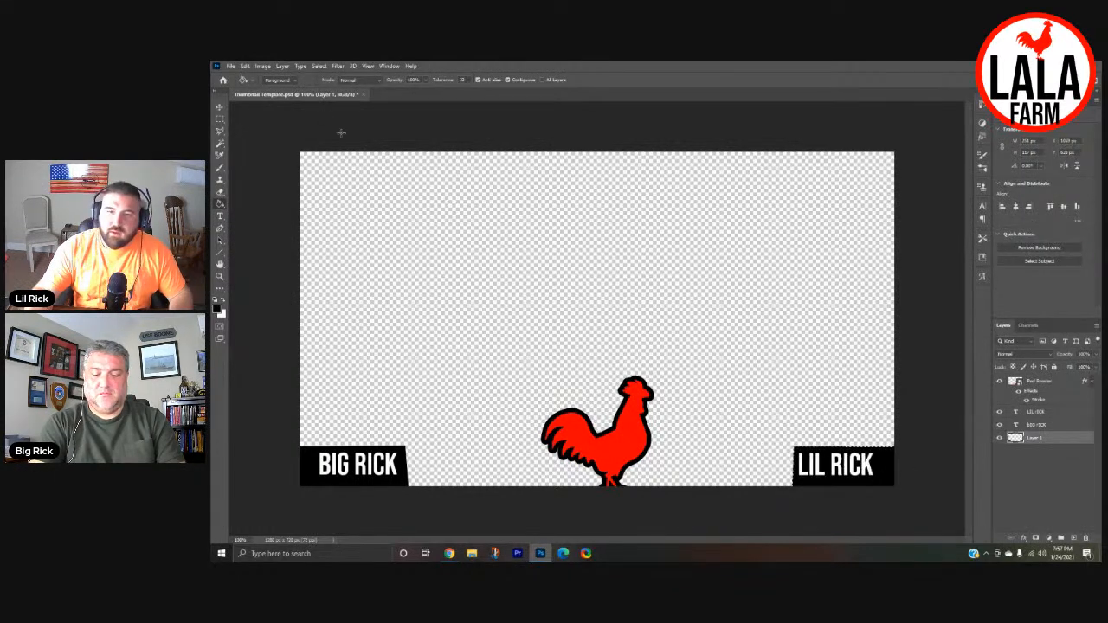
- Export the artwork as a transparent 1280 x 720 px PNG named TEST2 in the Pictures folder
left_click(231, 66)
mouse_move(262, 204)
left_click(386, 205)
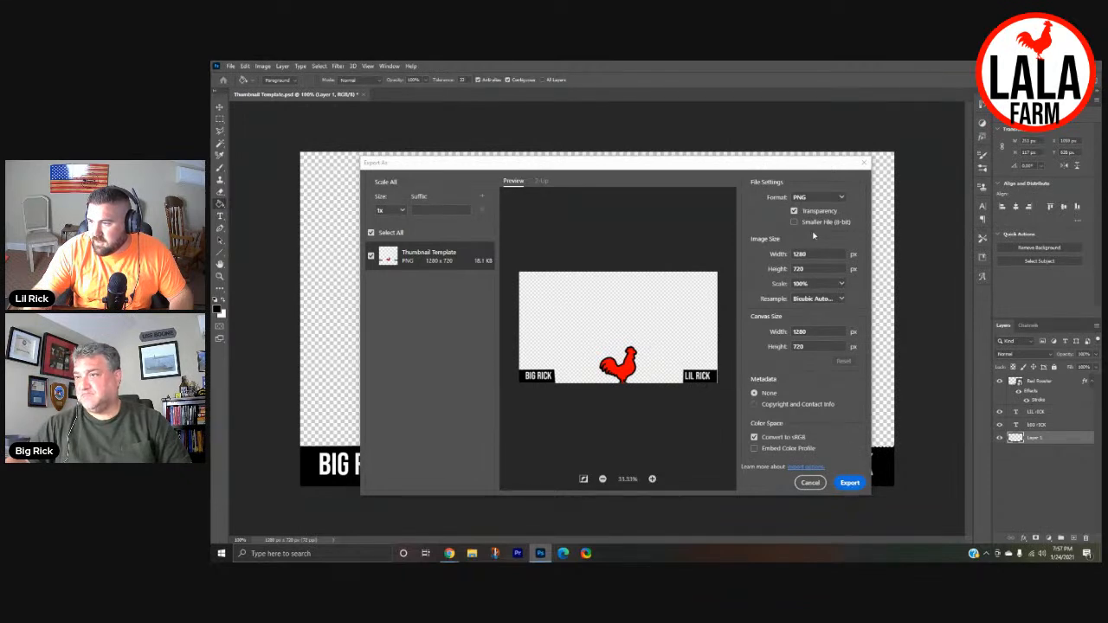
left_click(850, 483)
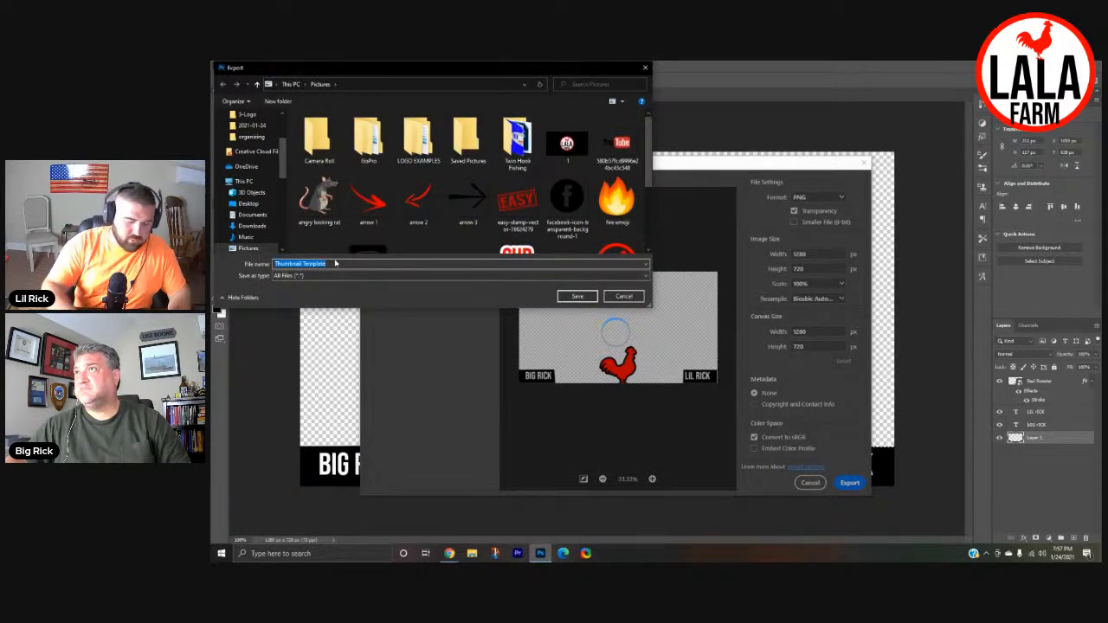
type("TEST2")
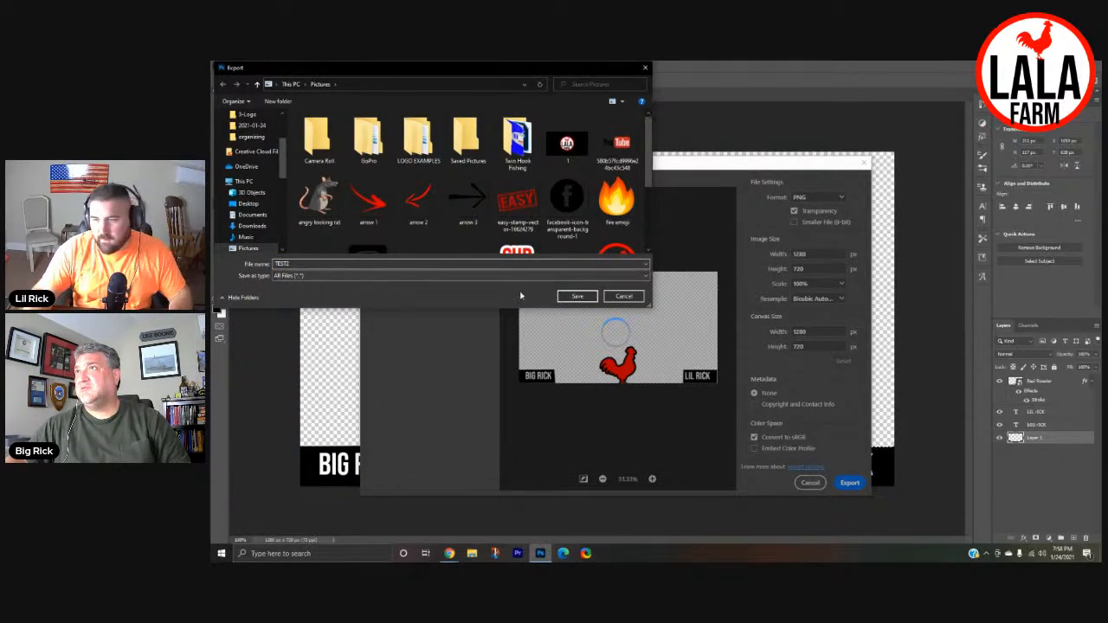
left_click(578, 296)
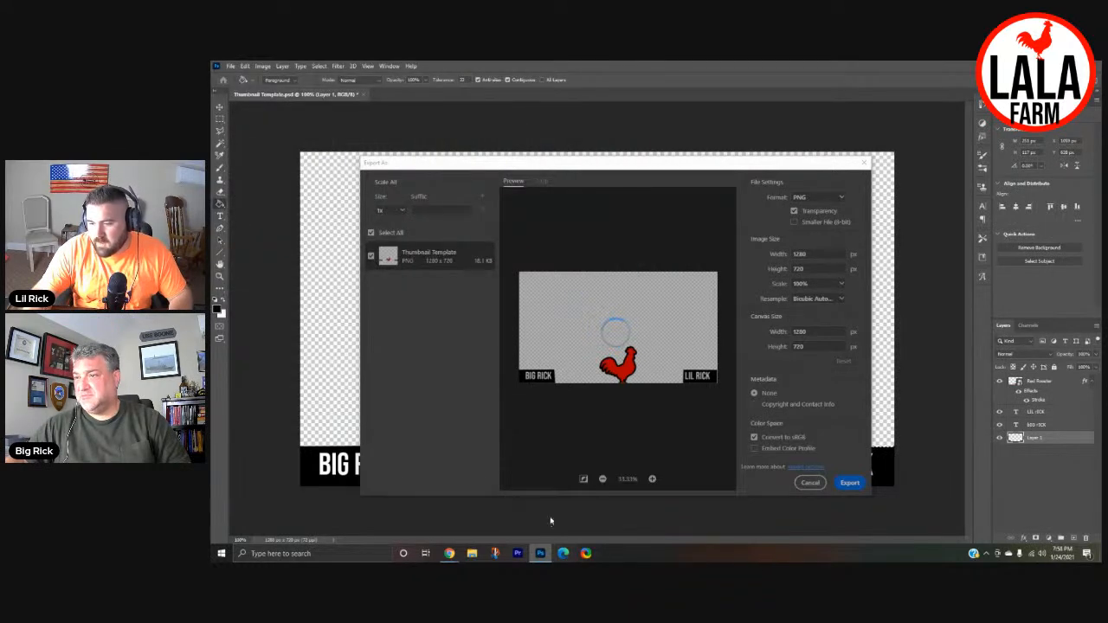
- Switch to the StreamYard studio in Chrome and upload TEST2 from the Pictures folder as a new overlay
mouse_move(453, 557)
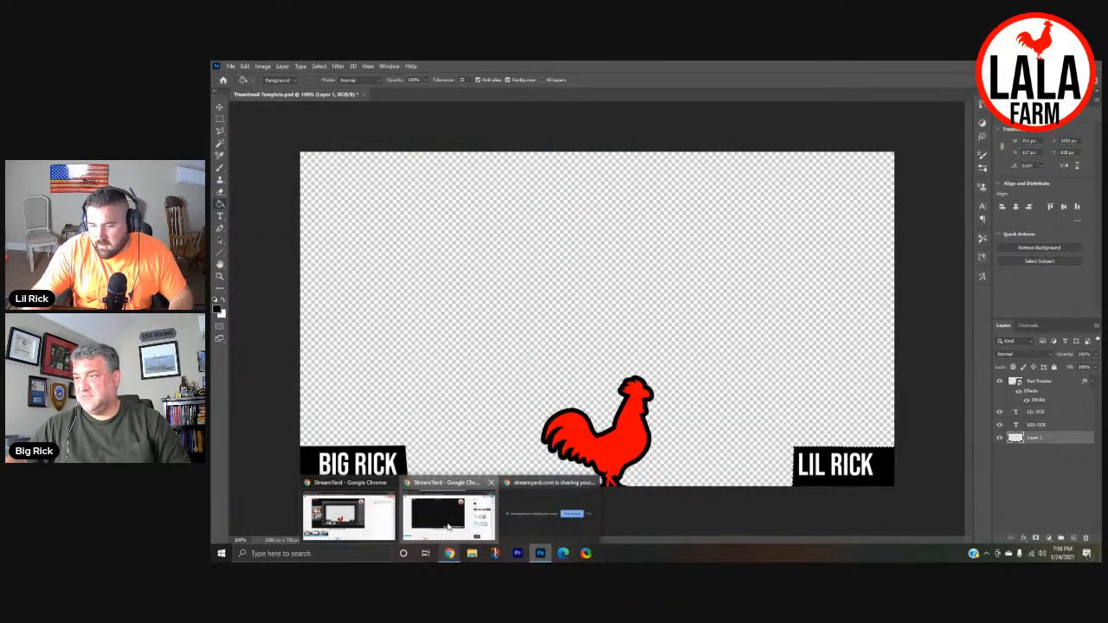
left_click(448, 526)
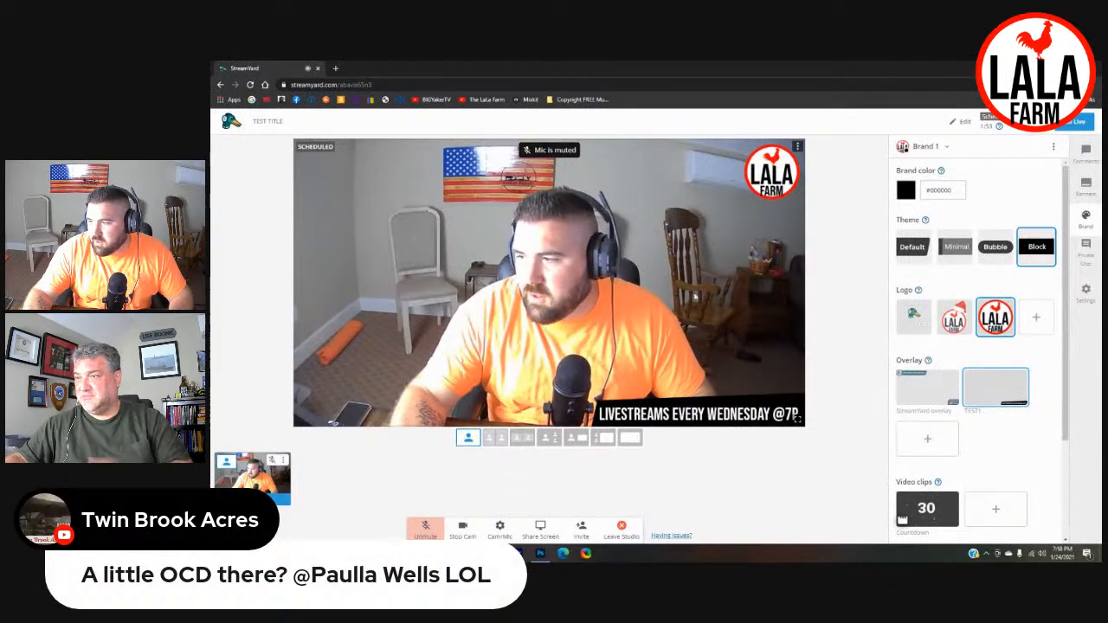
left_click(936, 443)
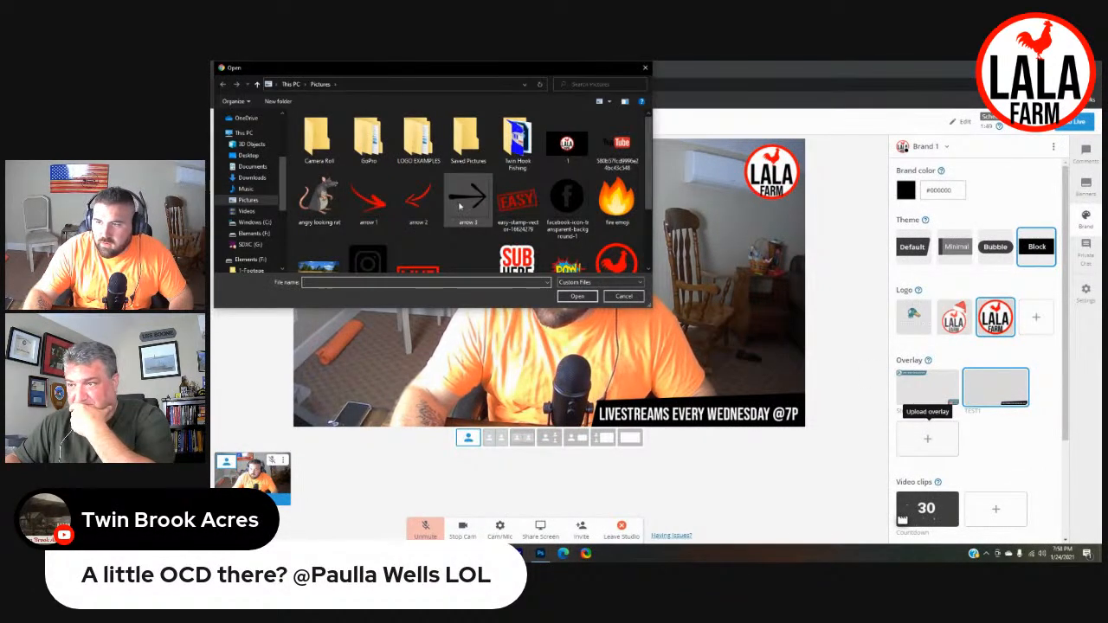
scroll(455, 212, "down", 2)
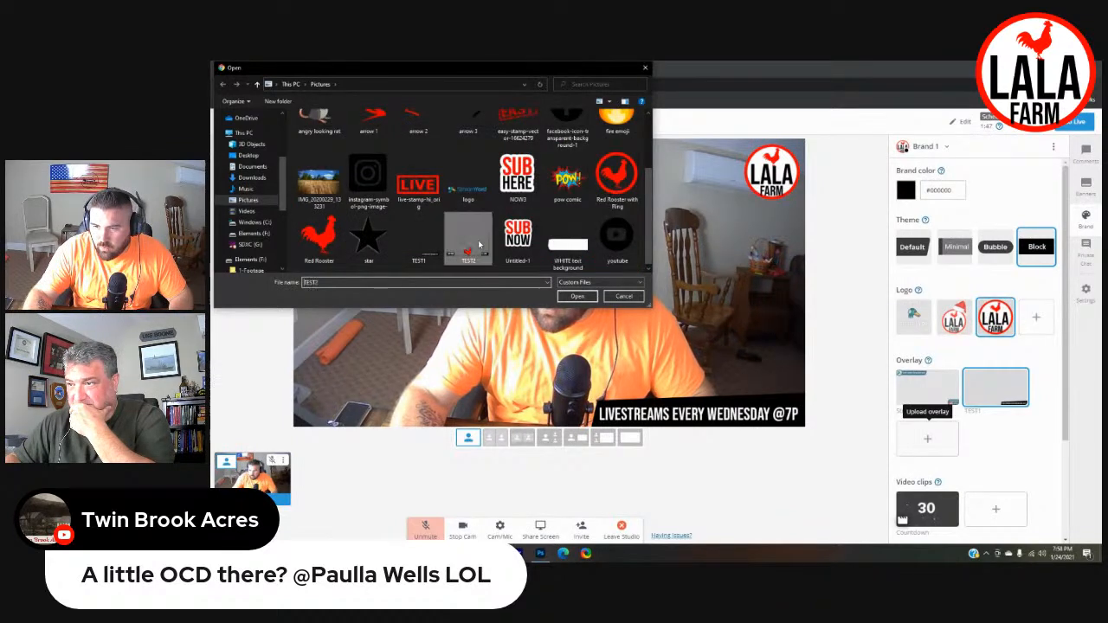
double_click(477, 245)
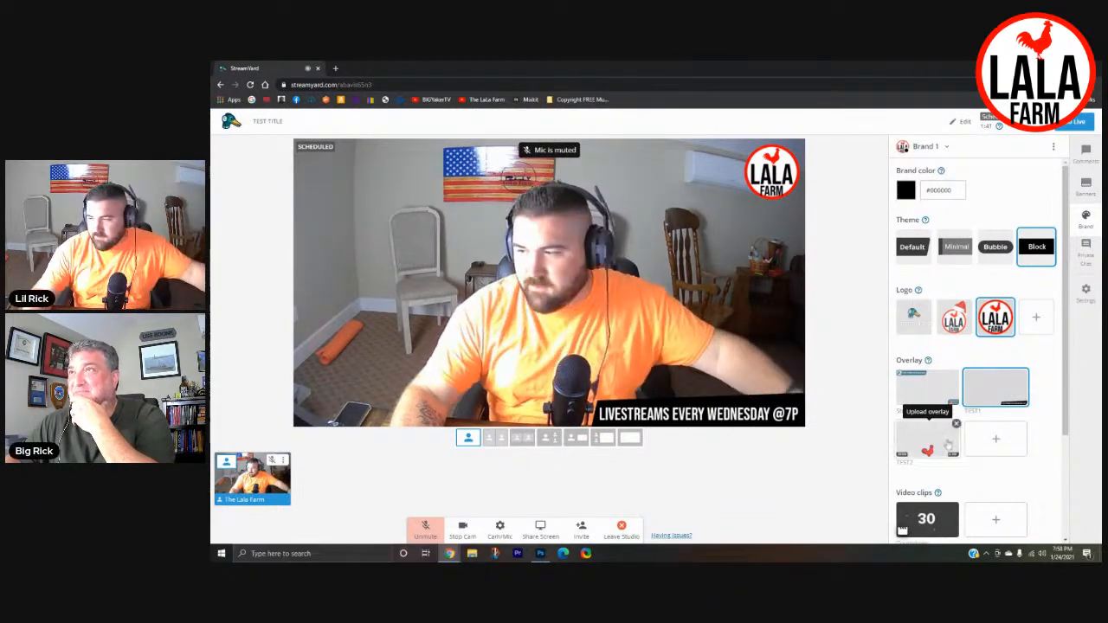
- Display the TEST2 overlay on the stage in place of TEST1, and turn it off again
left_click(930, 440)
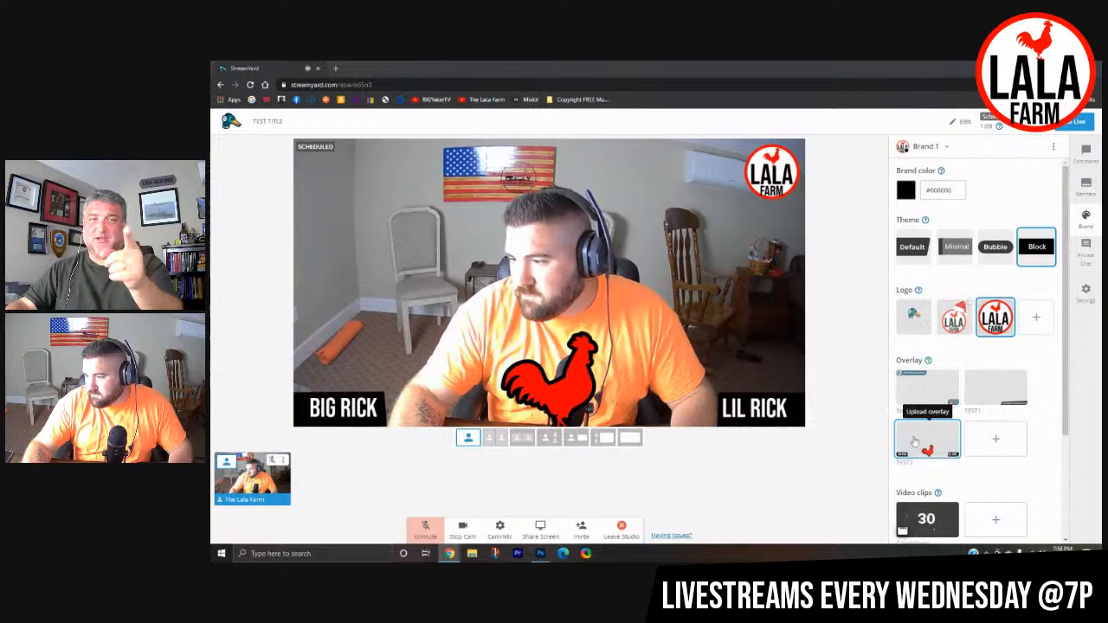
left_click(950, 447)
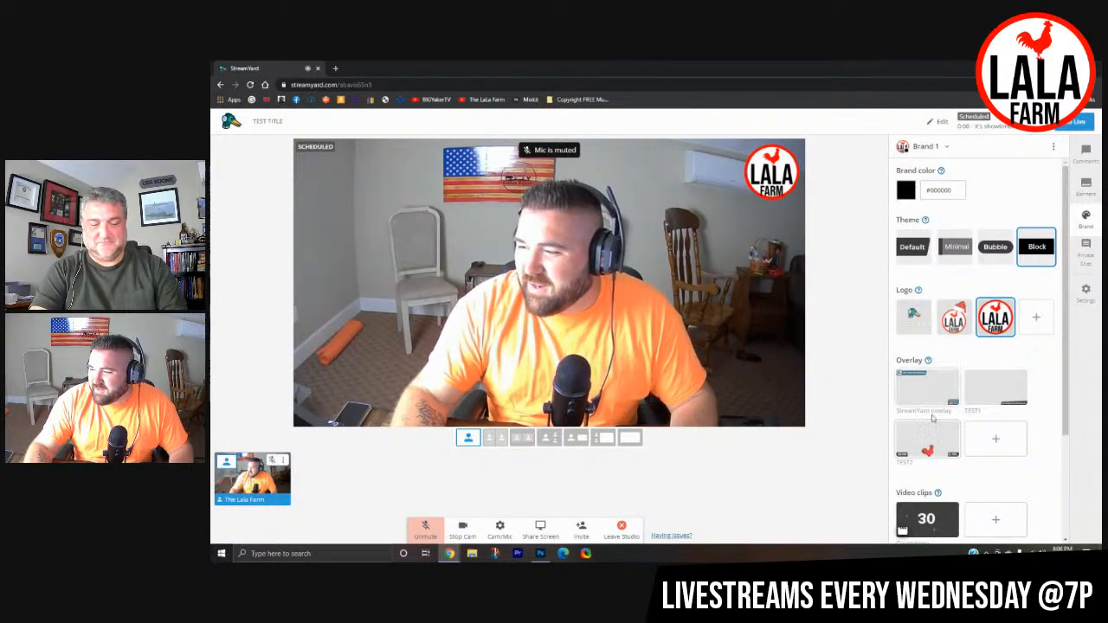
- Preview the 30-second Countdown video clip on the stage twice, stopping it each time
scroll(1039, 415, "down", 3)
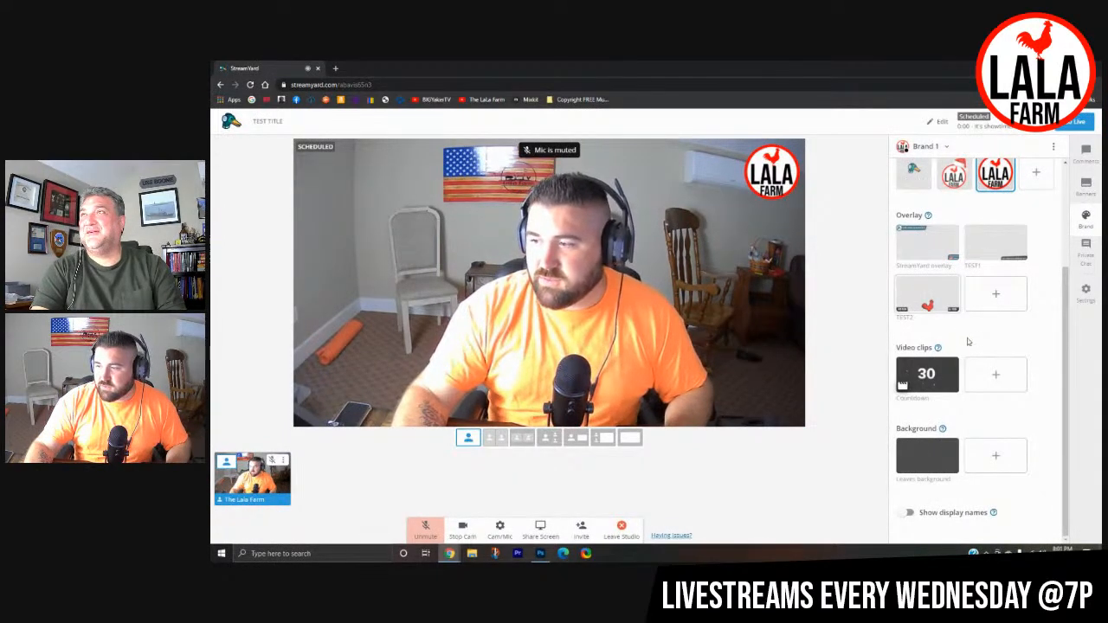
left_click(925, 374)
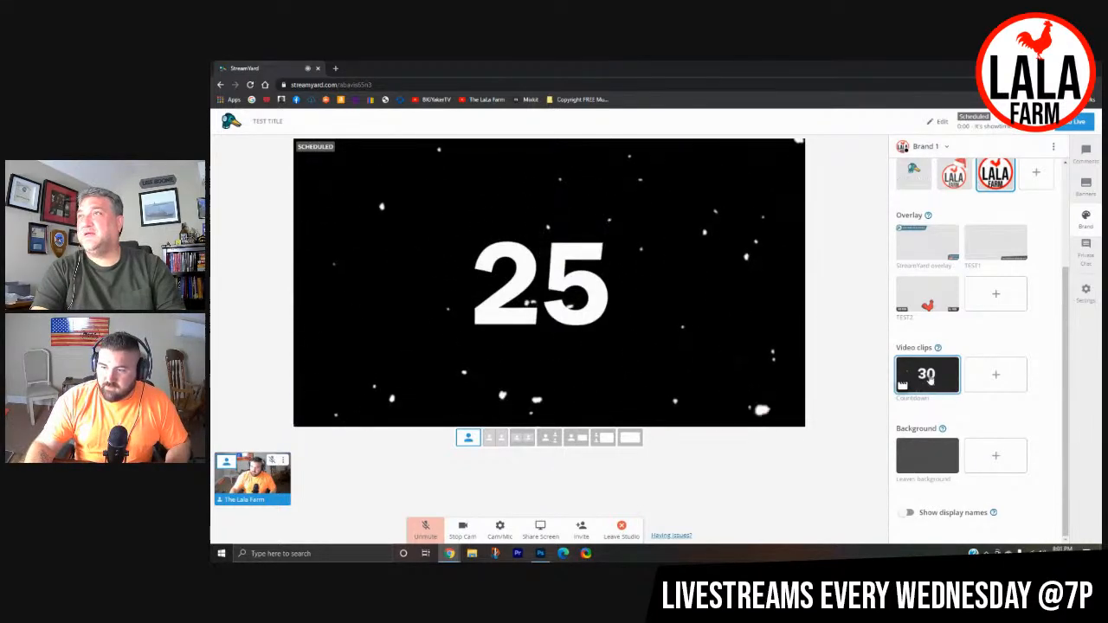
left_click(928, 379)
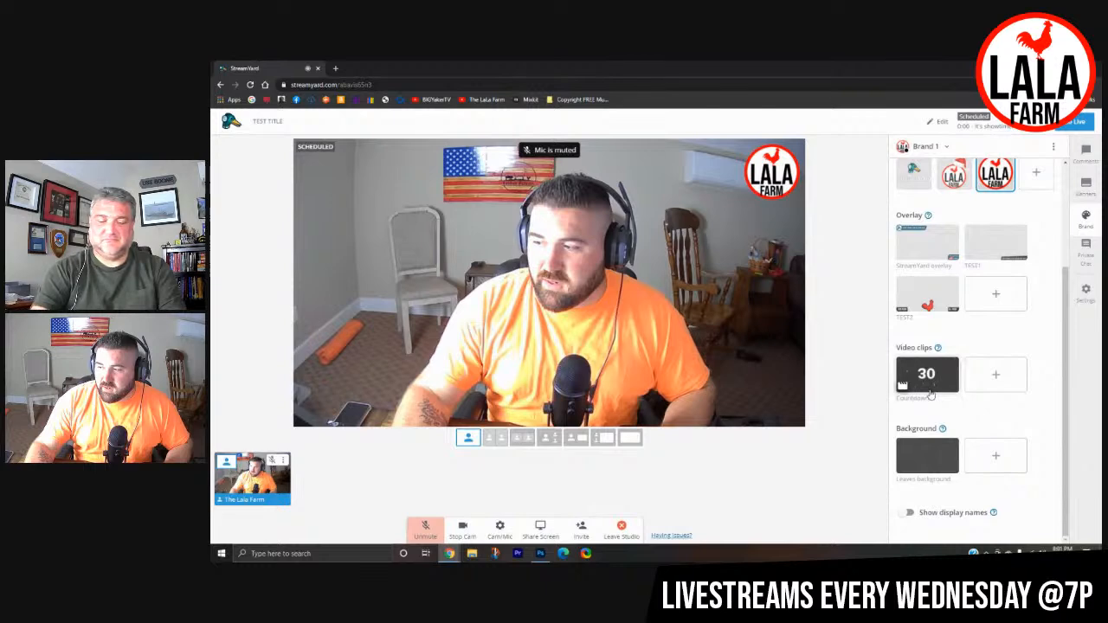
left_click(996, 377)
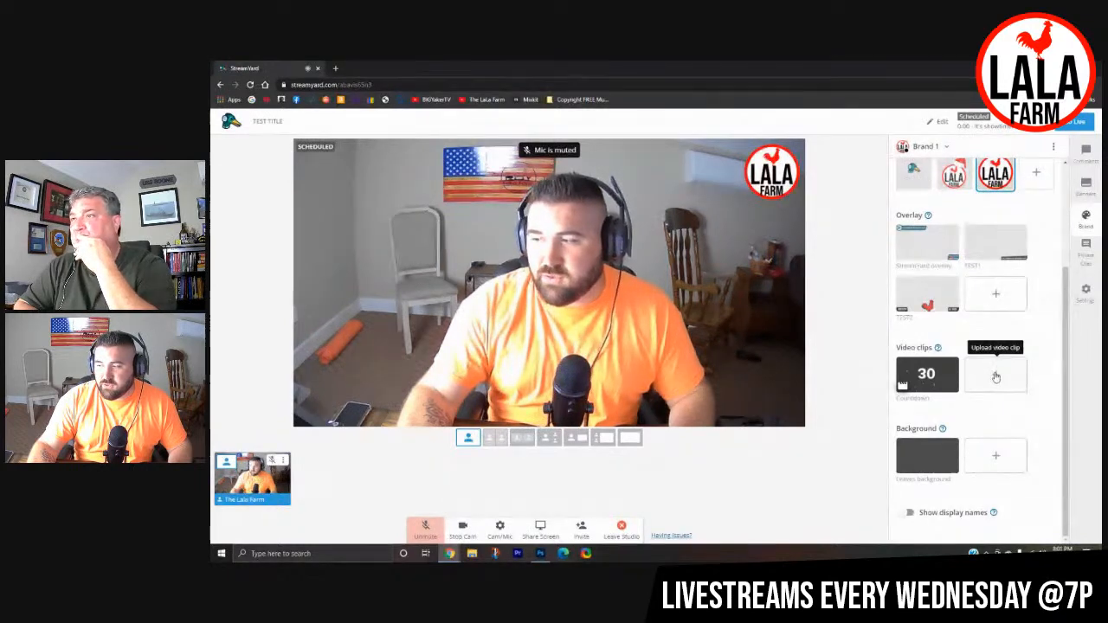
left_click(924, 377)
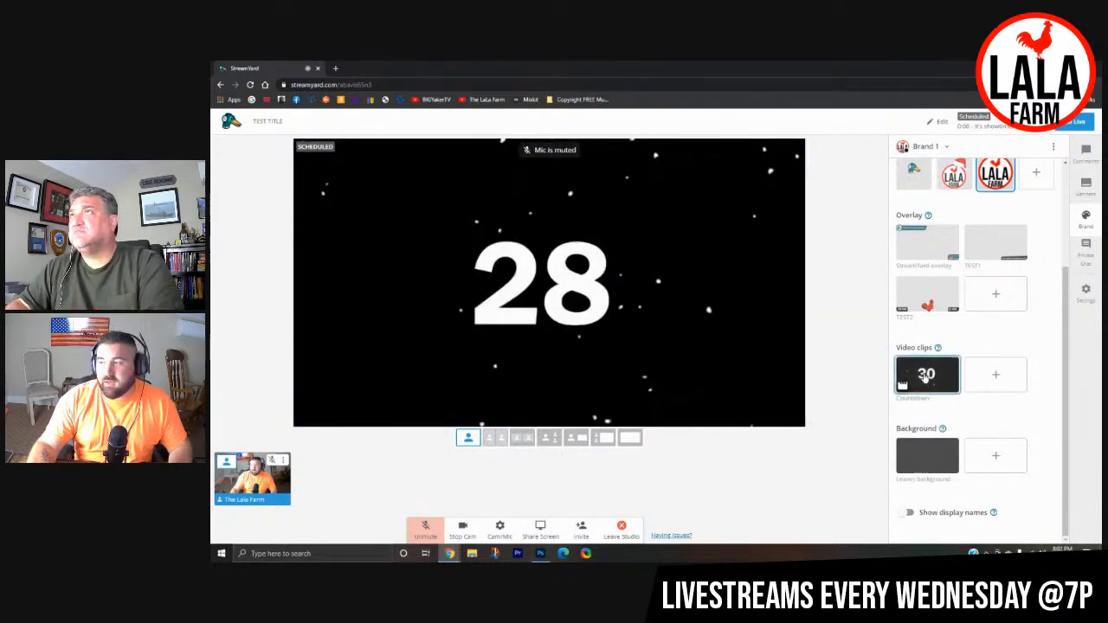
left_click(926, 376)
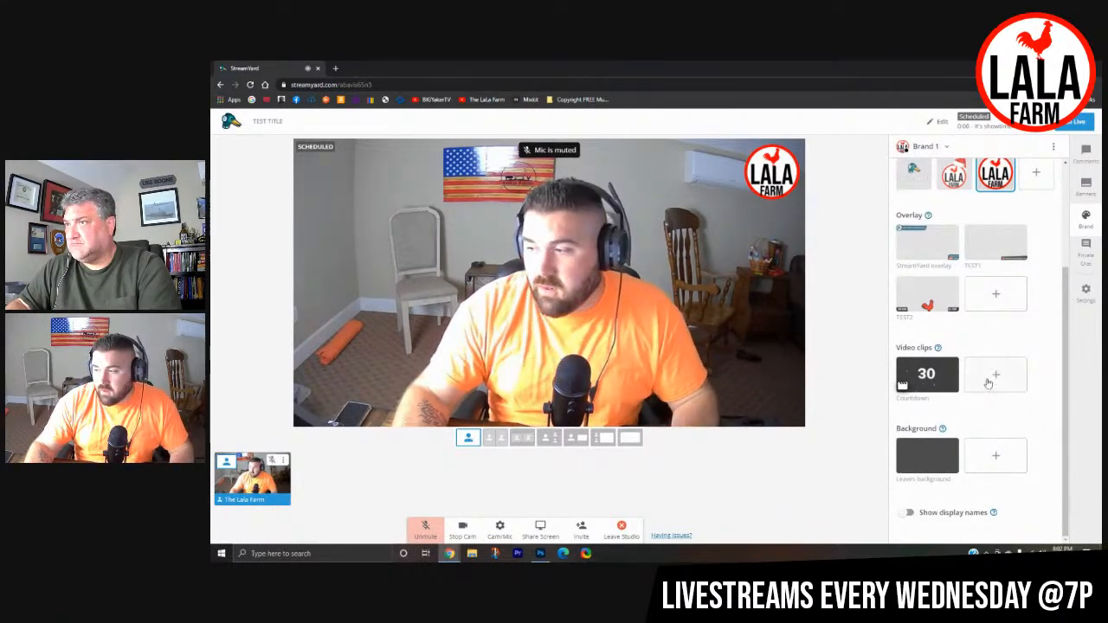
- Upload the image named 1 from the Pictures folder as a new background
left_click(996, 460)
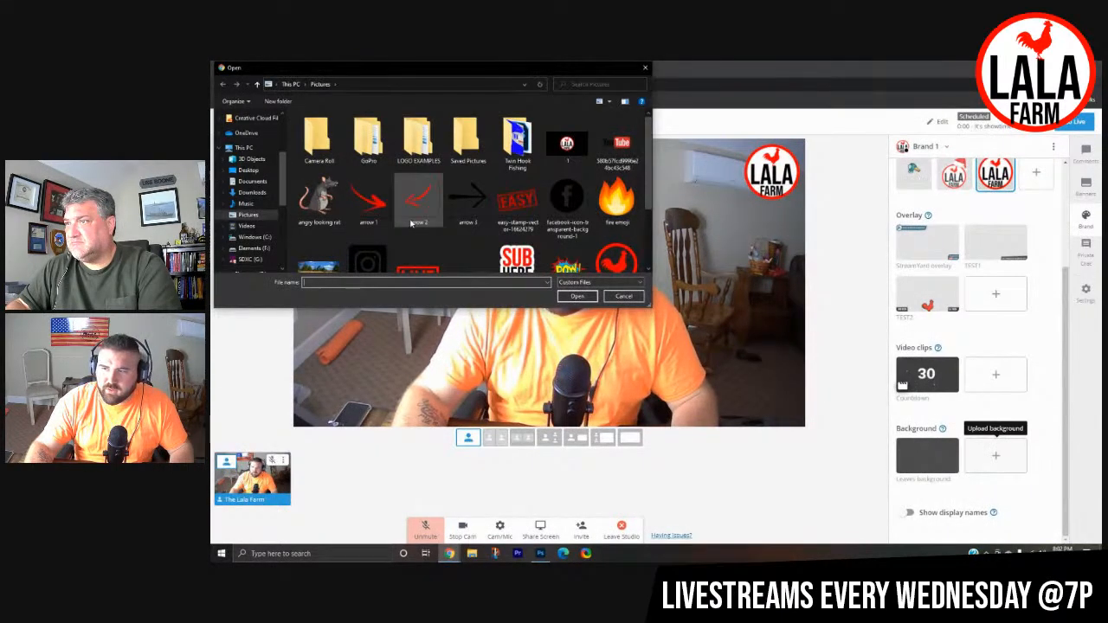
left_click(570, 147)
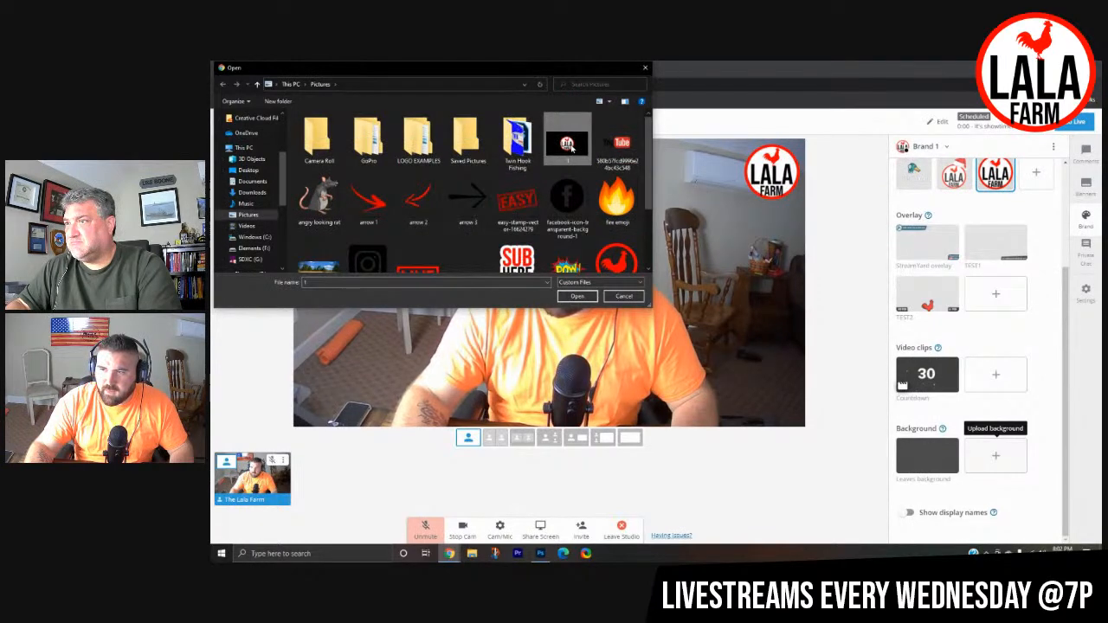
left_click(578, 296)
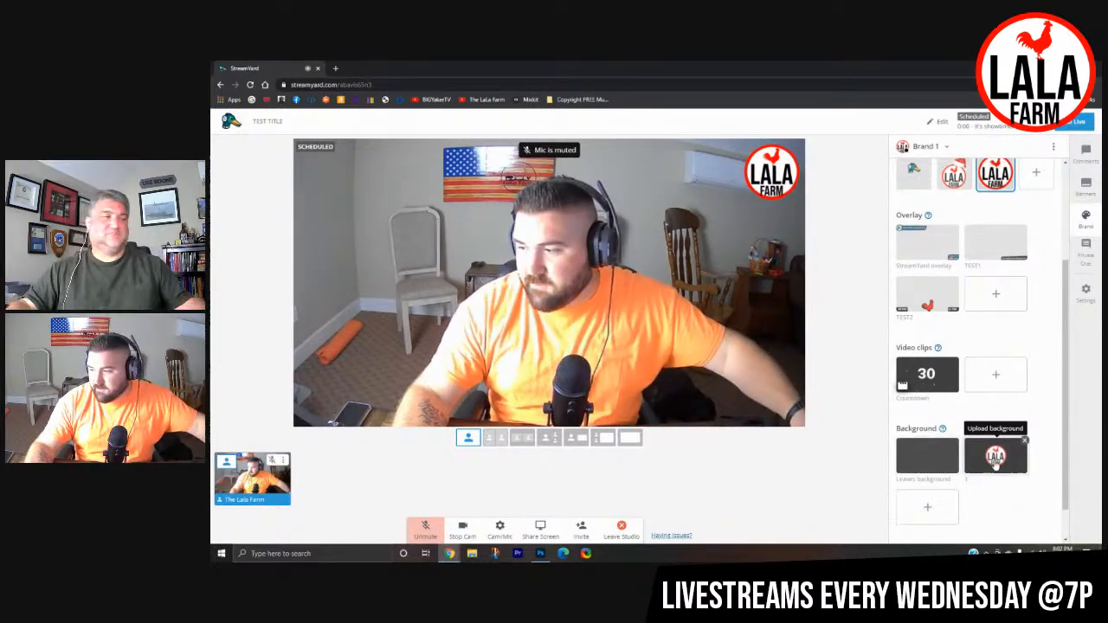
- Preview the new LALA Farm background on the stage without the camera and logo, and restore the normal camera view with the logo
left_click(995, 459)
left_click(255, 483)
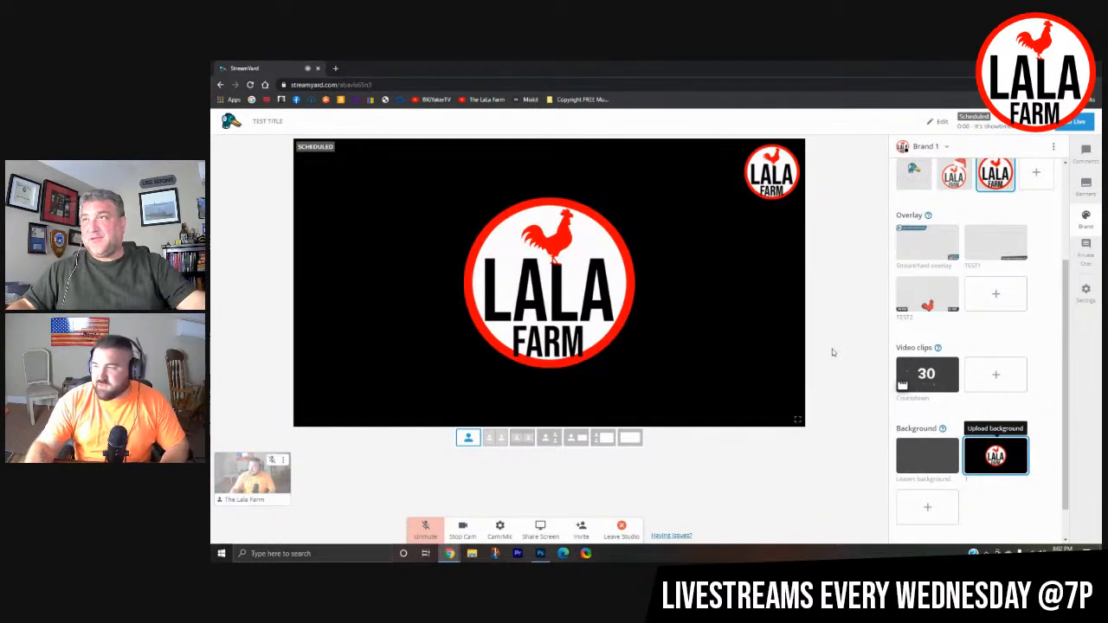
left_click(996, 175)
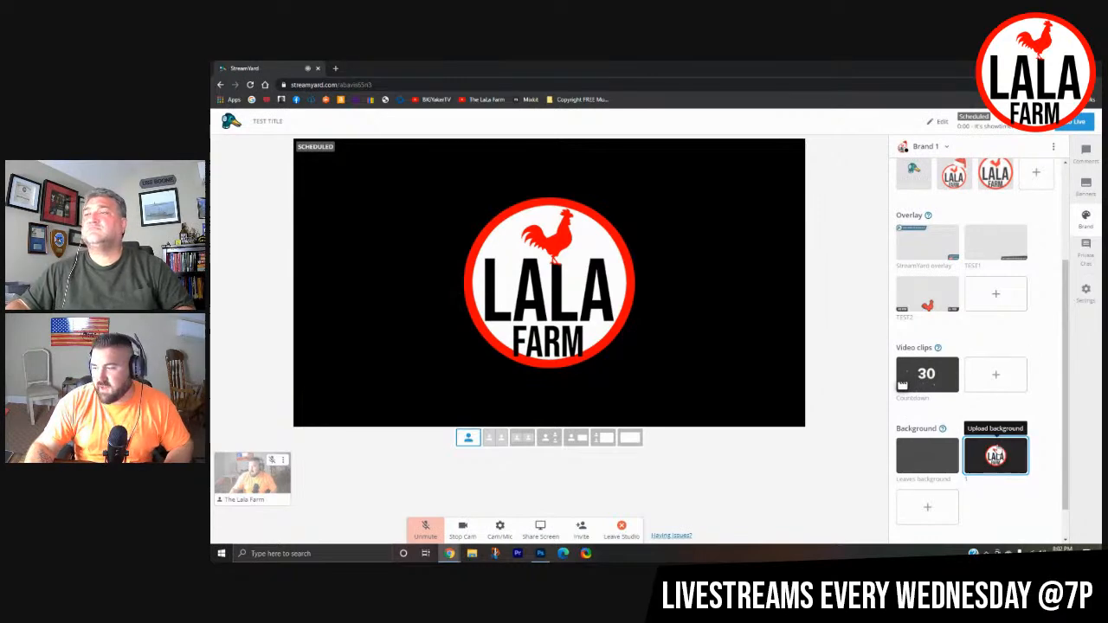
left_click(995, 456)
left_click(996, 174)
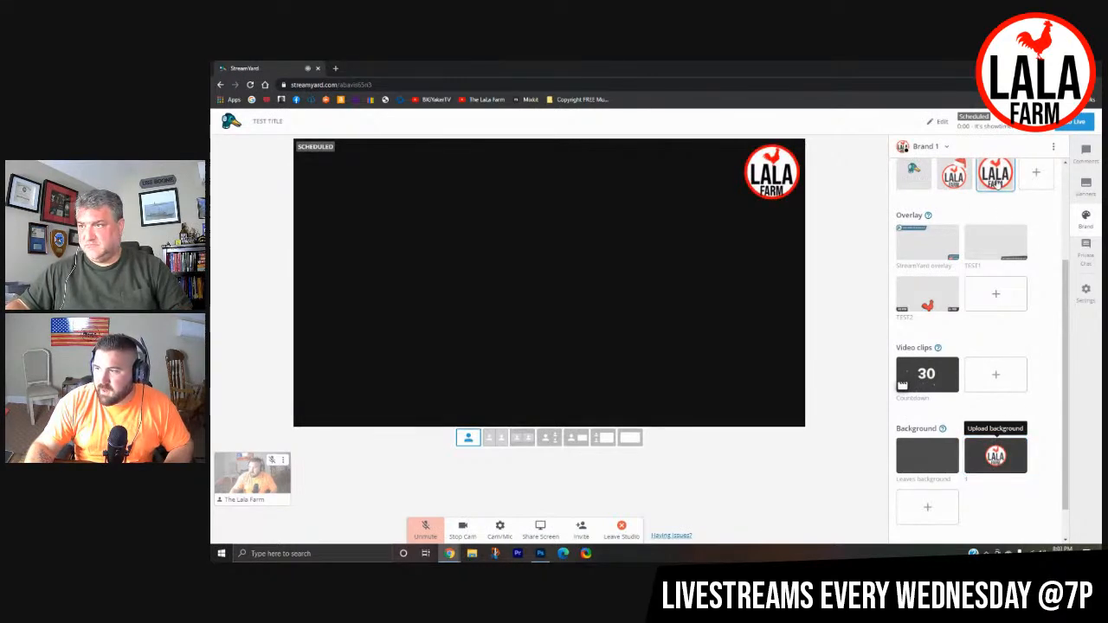
left_click(252, 483)
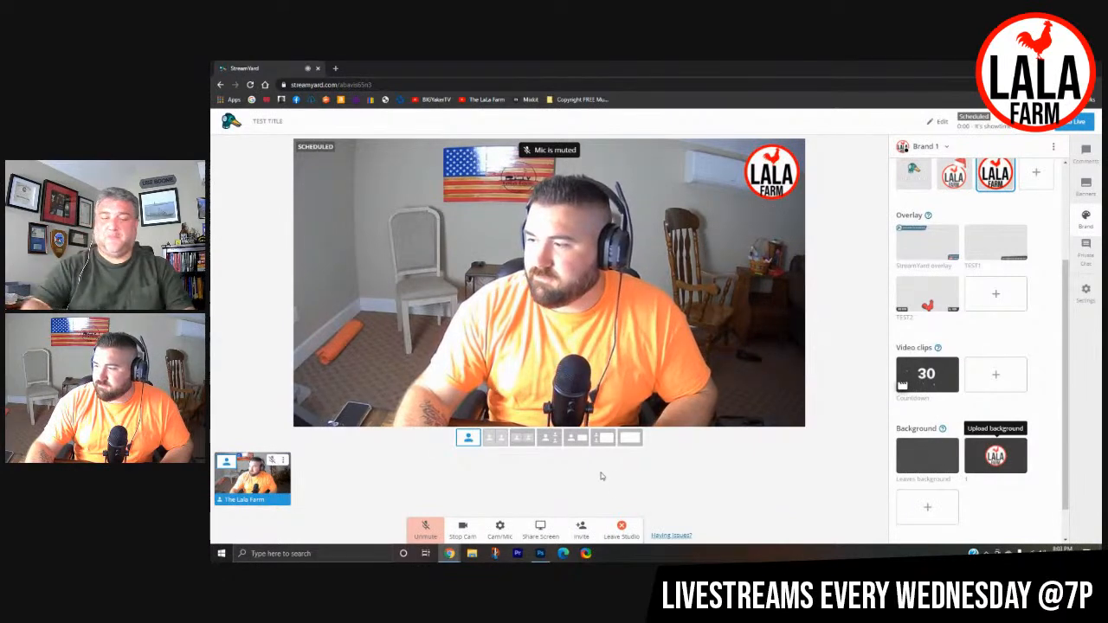
- Send the test message ASLGKJASGASD to the guests in the private chat
scroll(1031, 395, "down", 2)
scroll(1049, 420, "up", 5)
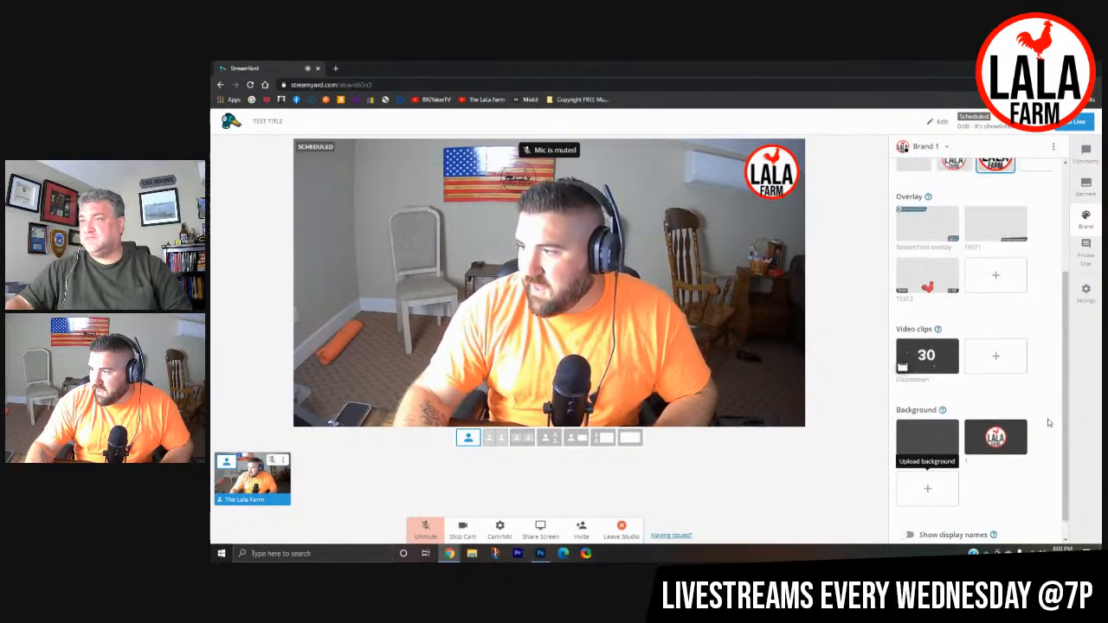
left_click(1079, 249)
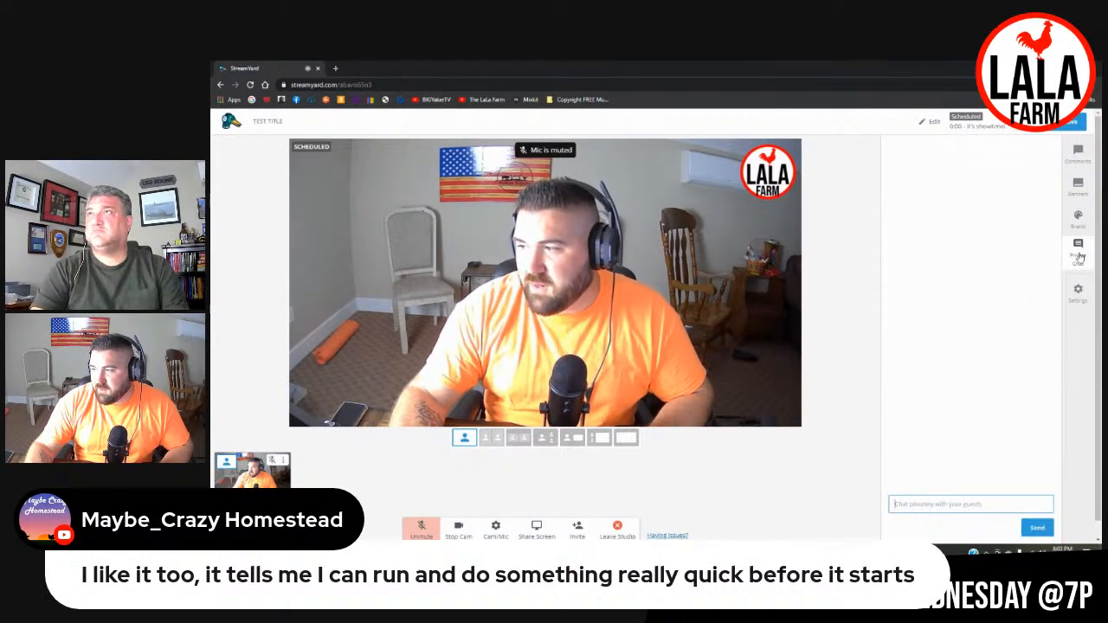
left_click(918, 506)
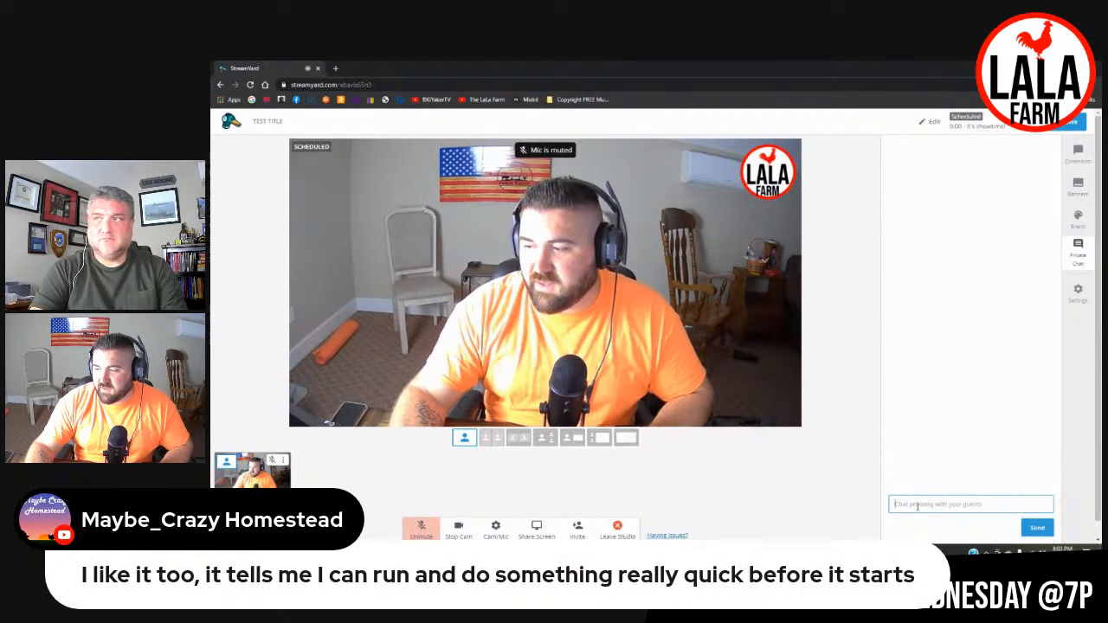
type("aslgkjas")
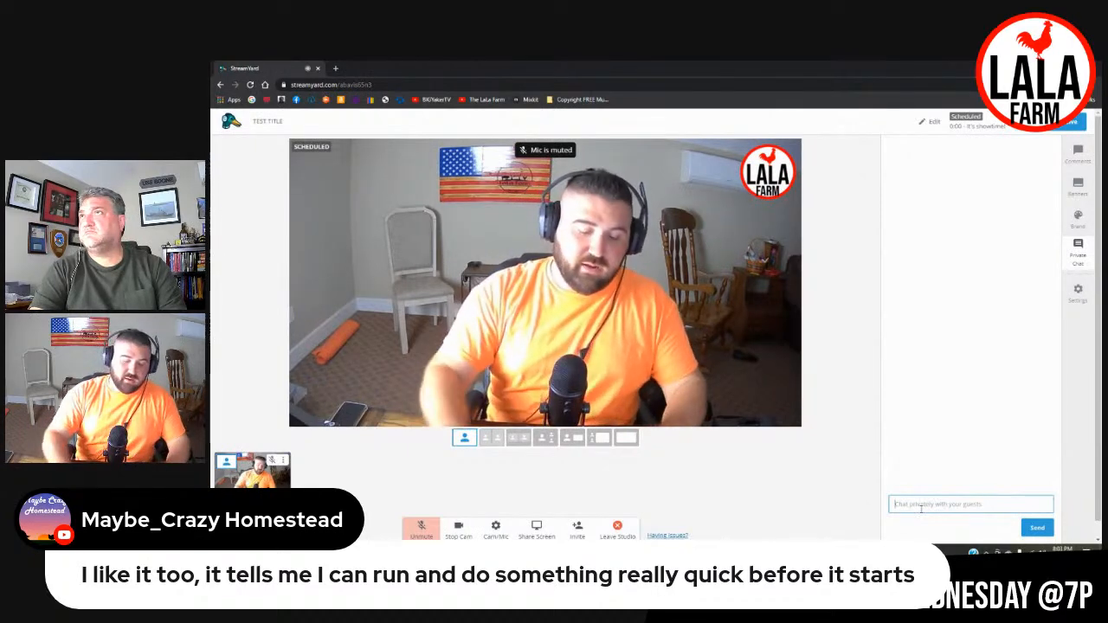
type("gasd")
left_click(1037, 527)
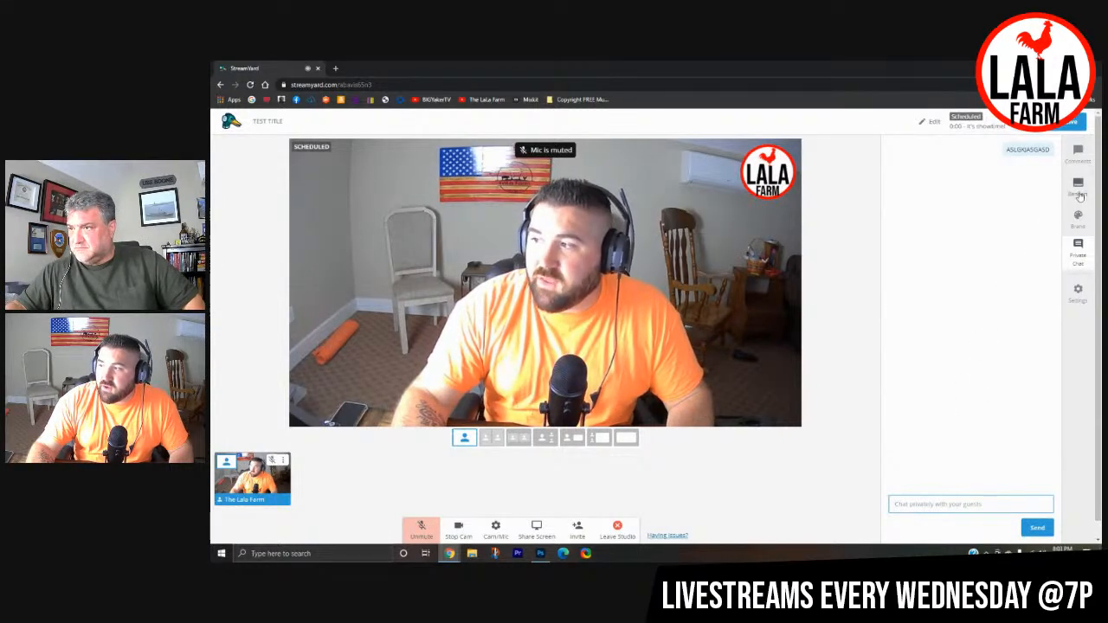
- Show the viewer comments, and clear the test studio and Photoshop windows off the desktop
left_click(1078, 153)
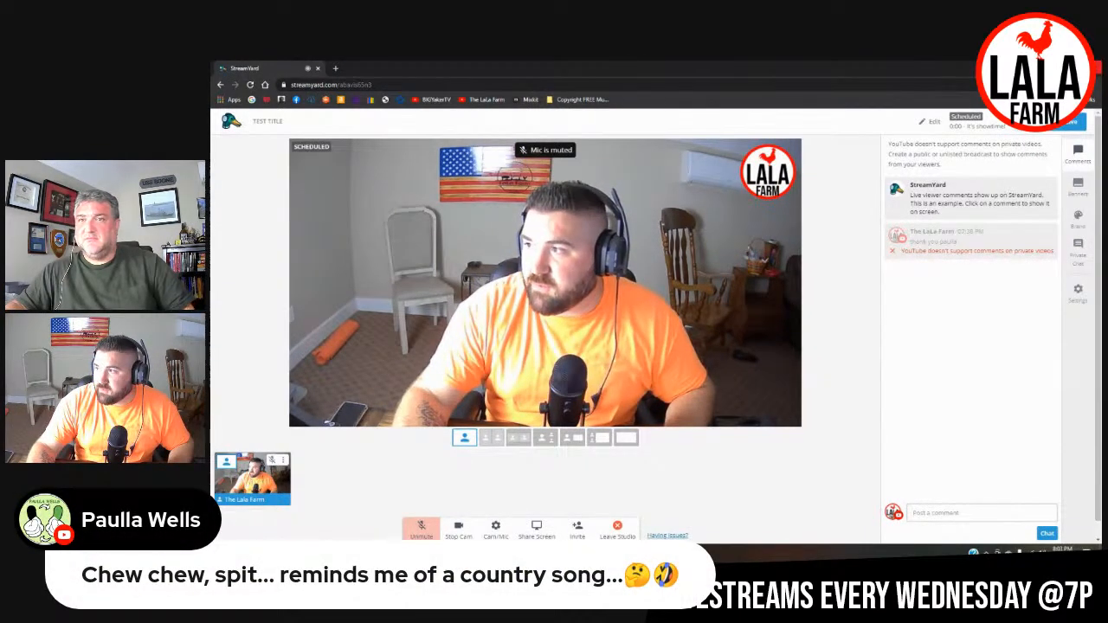
left_click(1093, 67)
left_click(1096, 68)
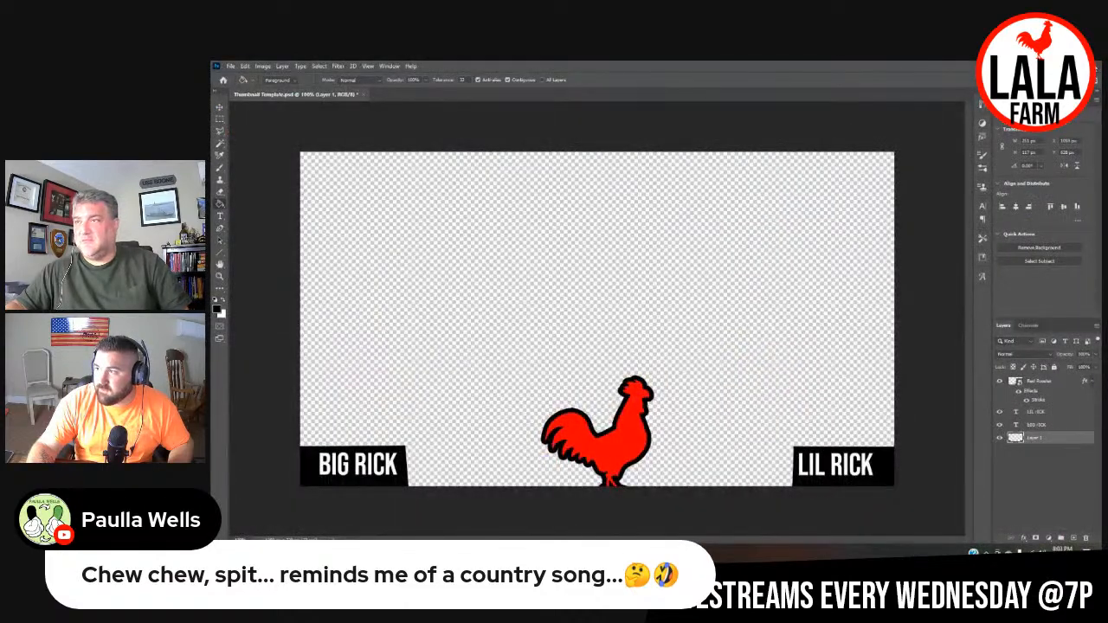
left_click(652, 245)
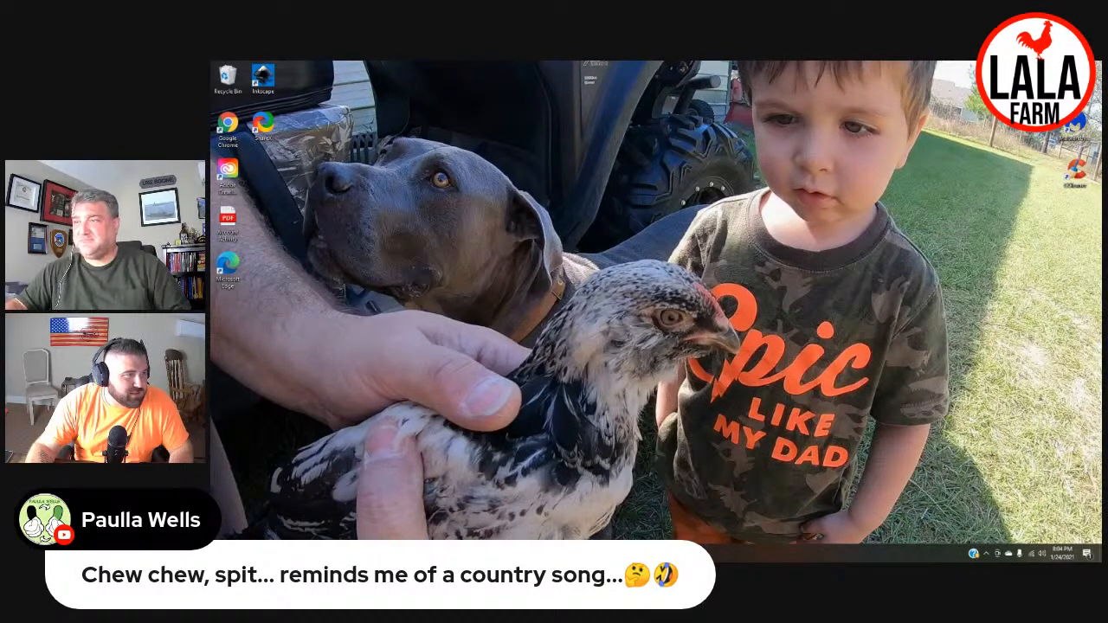
- Bring up the live broadcast's StreamYard studio and remove the shared screen from the stage
left_click_drag(211, 139, 502, 62)
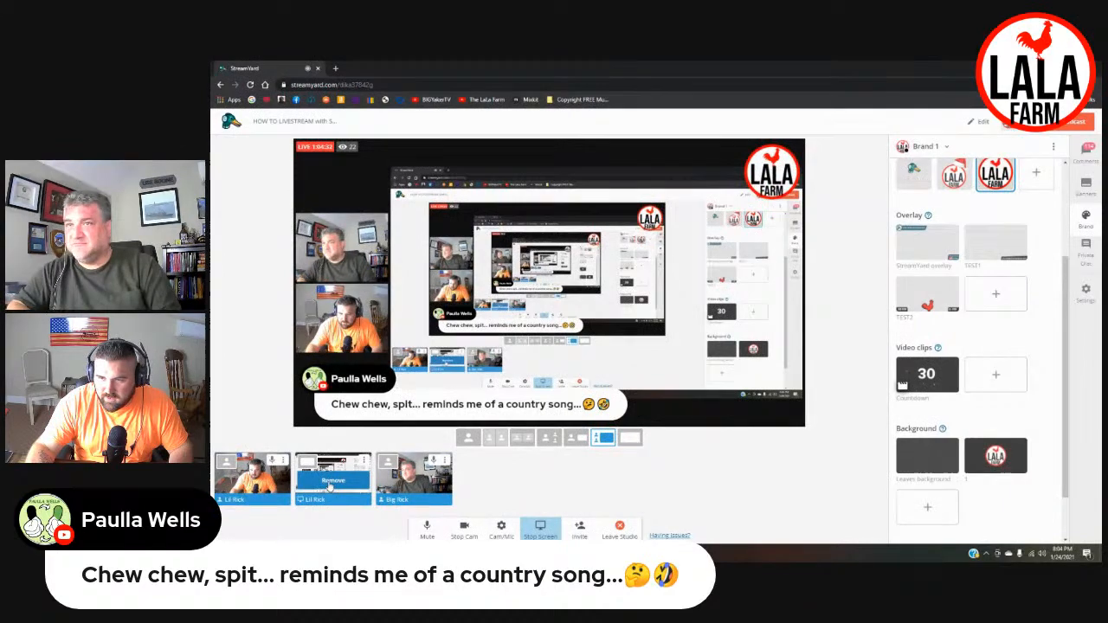
left_click(330, 485)
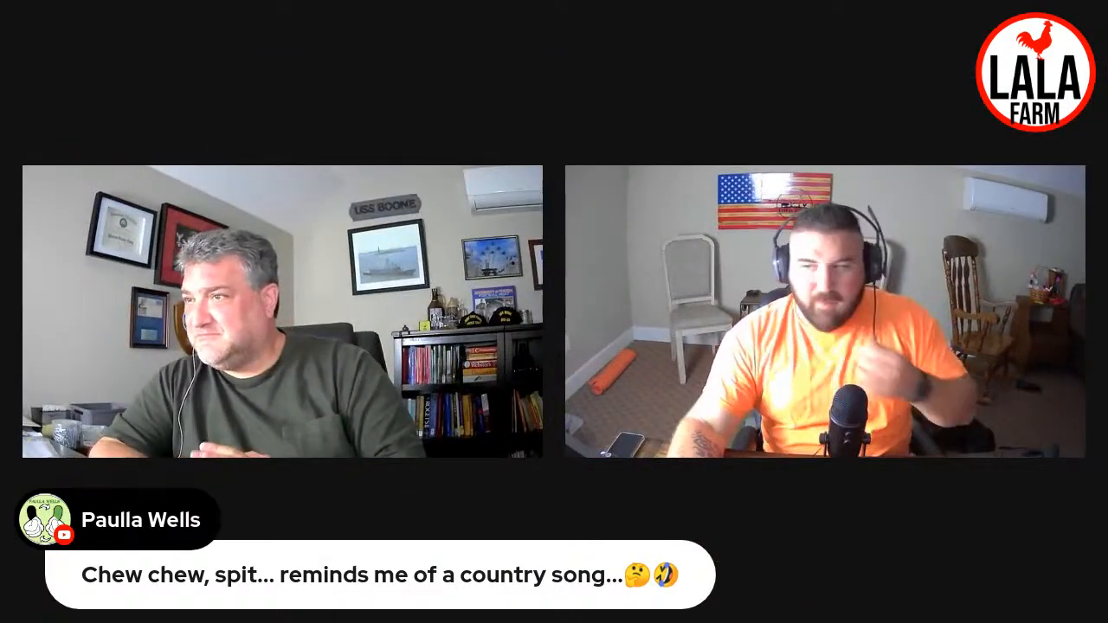